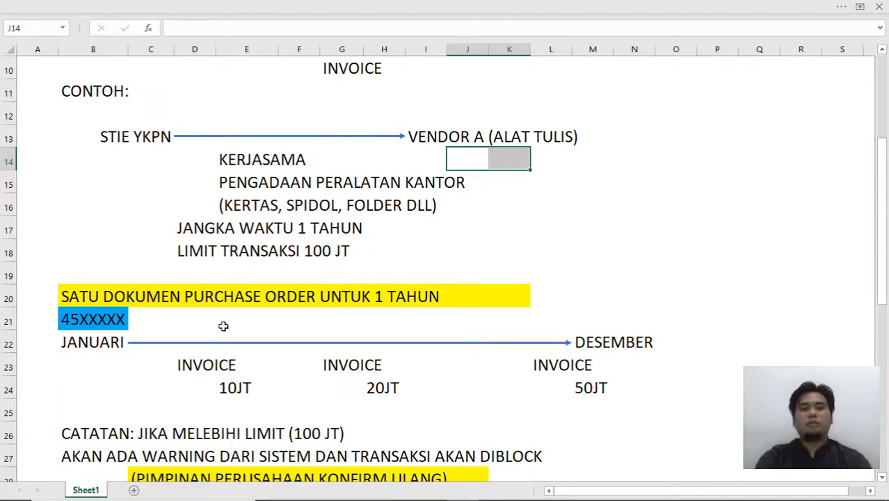
scroll(221, 336, "down", 1)
scroll(221, 337, "down", 1)
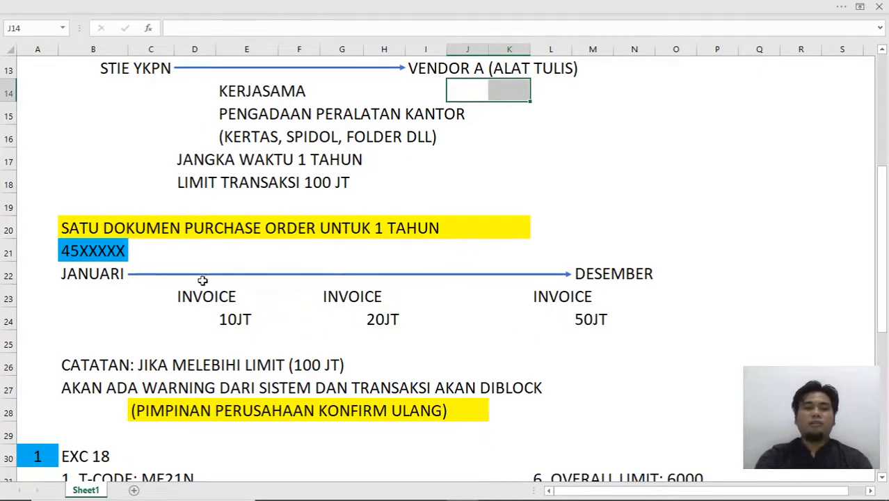
scroll(303, 291, "down", 3)
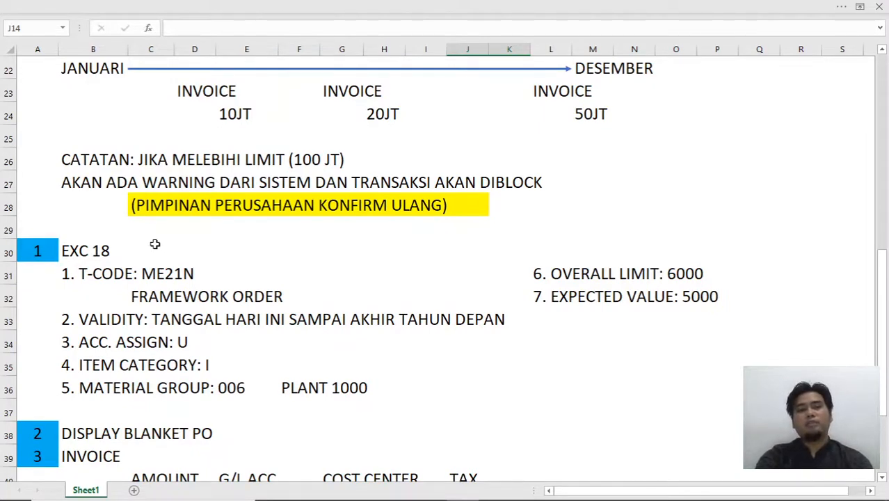
left_click_drag(73, 273, 682, 390)
scroll(588, 334, "down", 3)
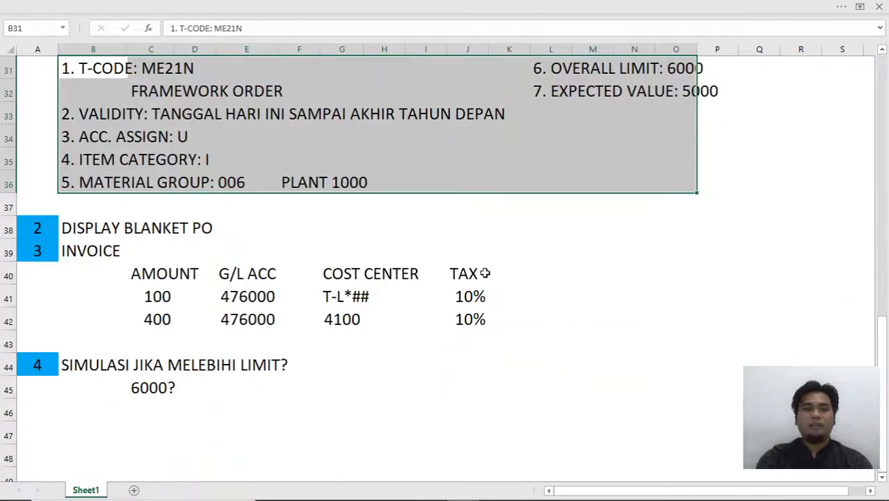
scroll(280, 193, "up", 1)
left_click_drag(47, 292, 217, 296)
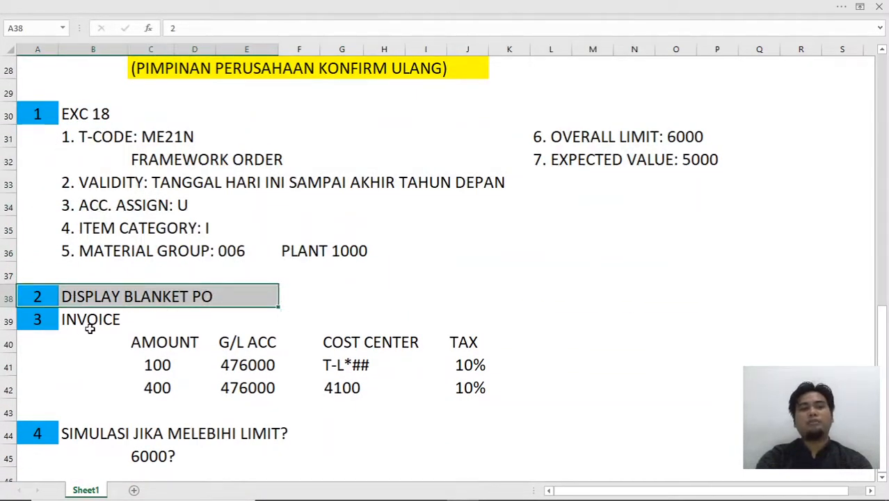
left_click_drag(135, 338, 470, 385)
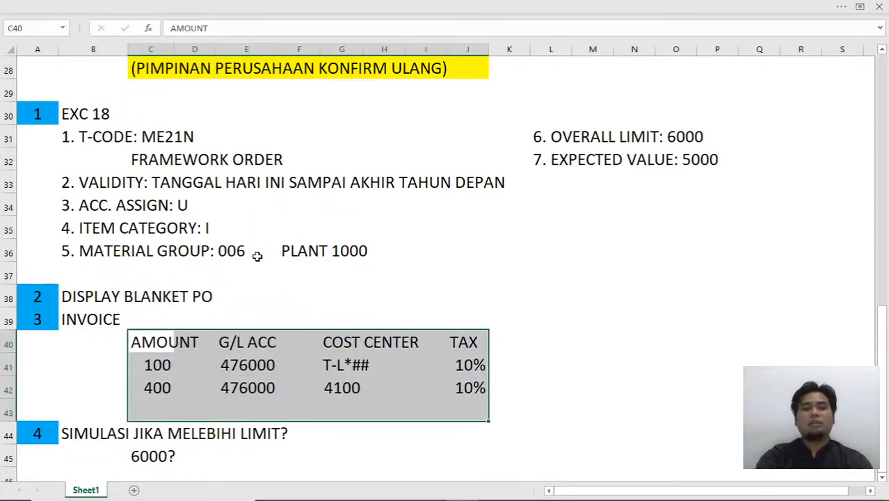
left_click(69, 431)
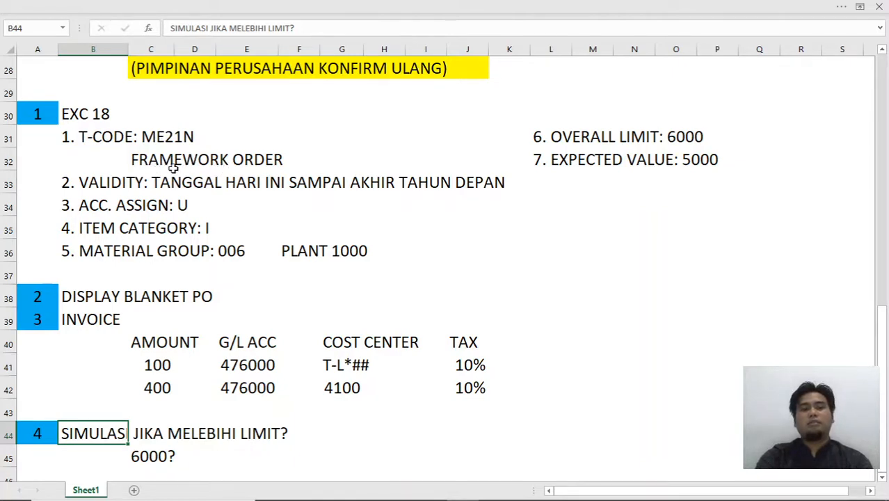
scroll(251, 216, "up", 7)
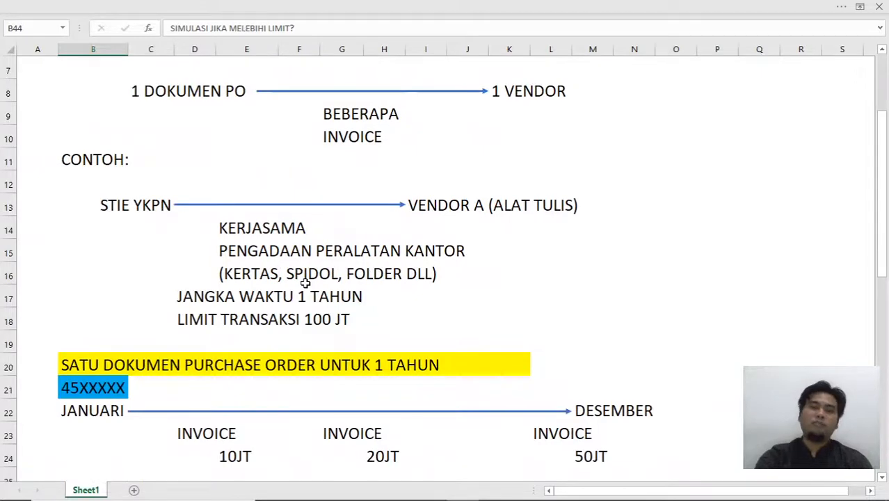
scroll(305, 283, "up", 2)
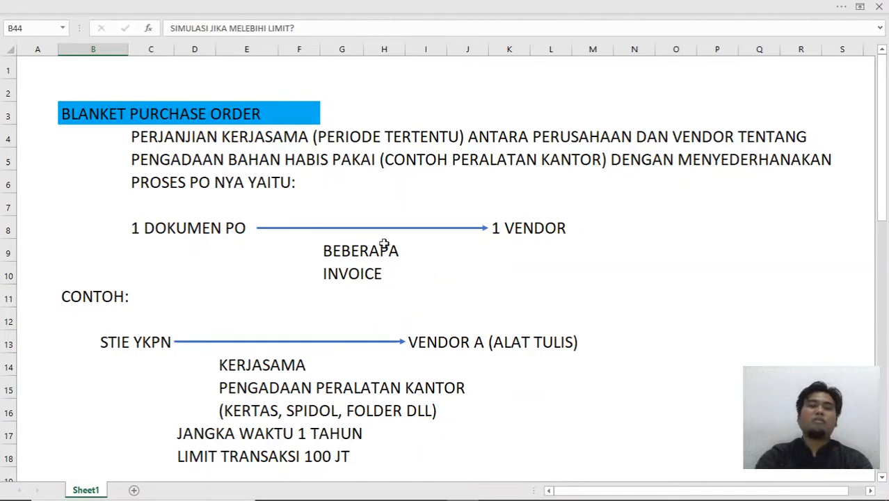
scroll(323, 246, "down", 1)
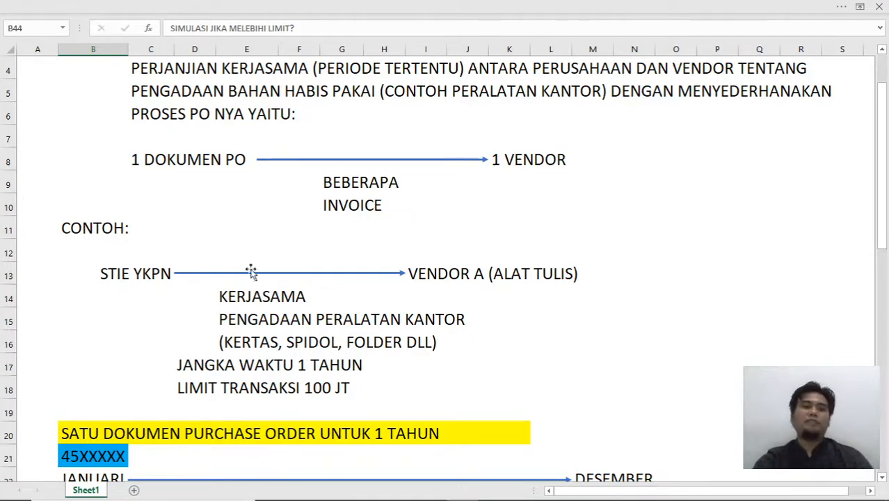
scroll(258, 258, "up", 1)
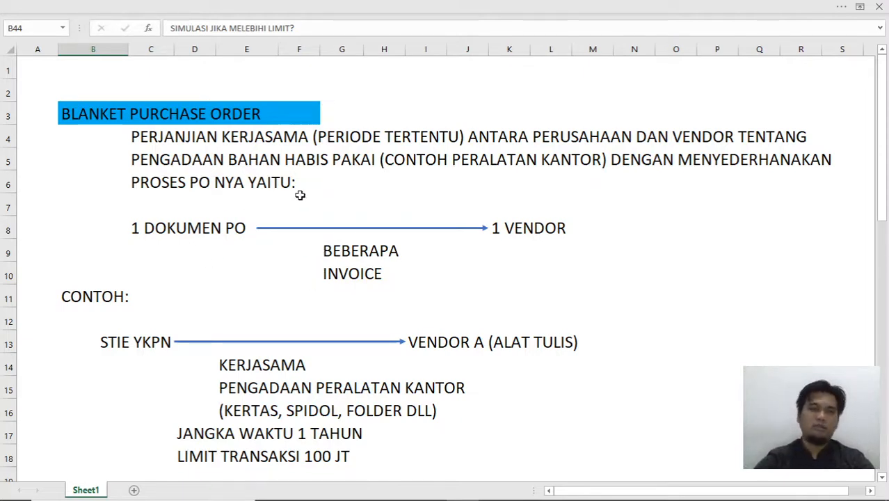
In SAP Logon, enter client 911 and the course user name, then submit with the saved password
key("alt+Tab")
key("alt+Tab")
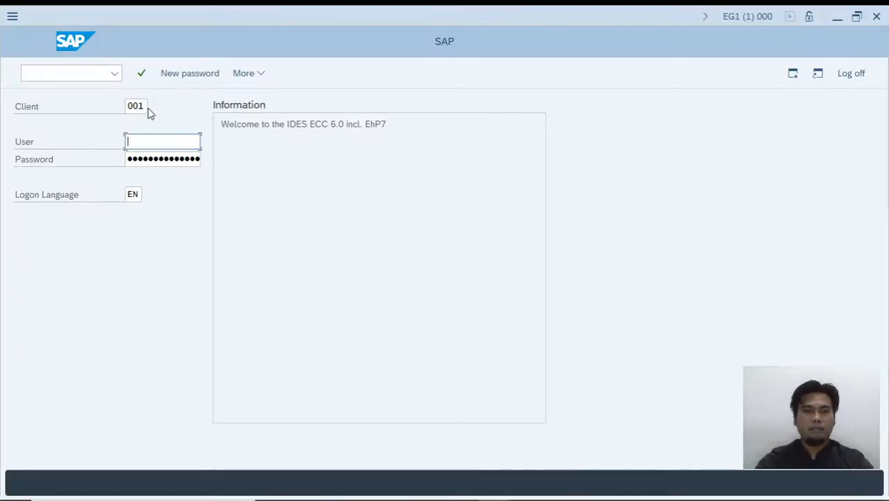
left_click_drag(147, 106, 119, 106)
type("911")
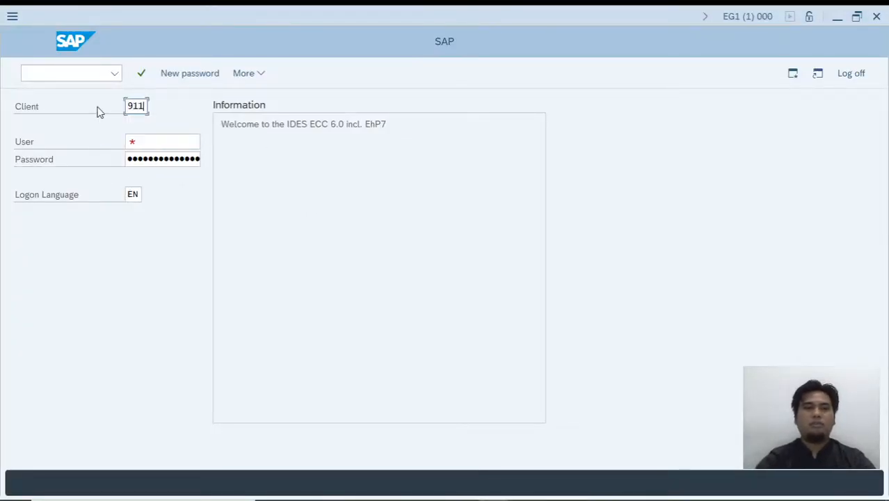
left_click(161, 144)
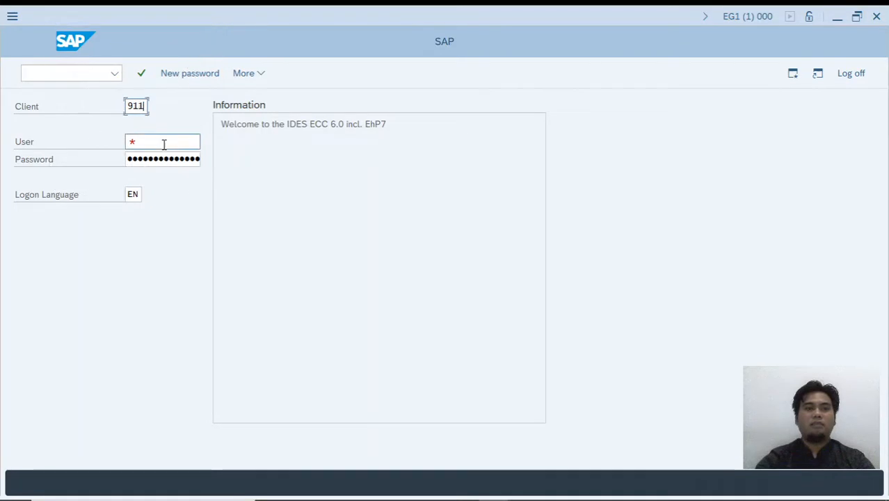
type("25")
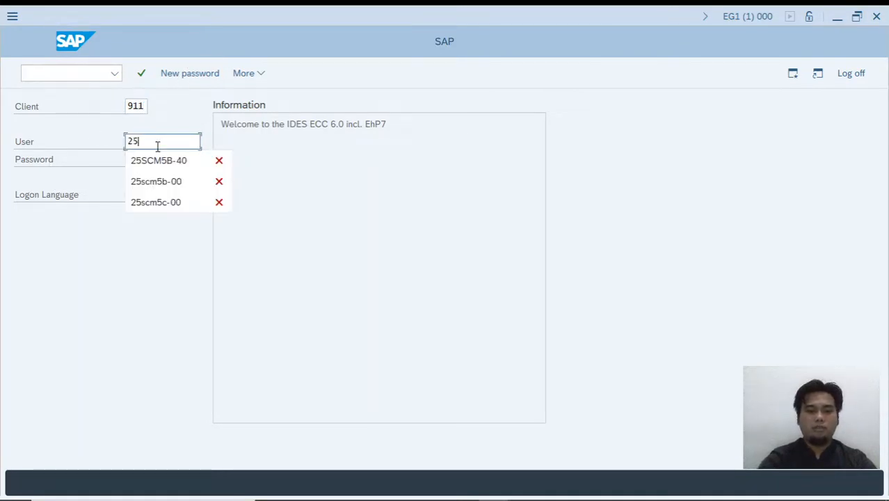
type("SCM5C-00")
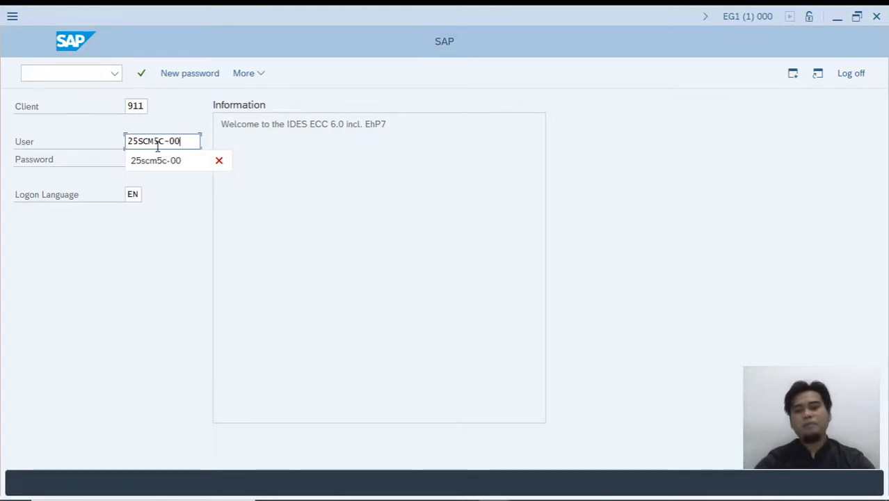
key("Tab")
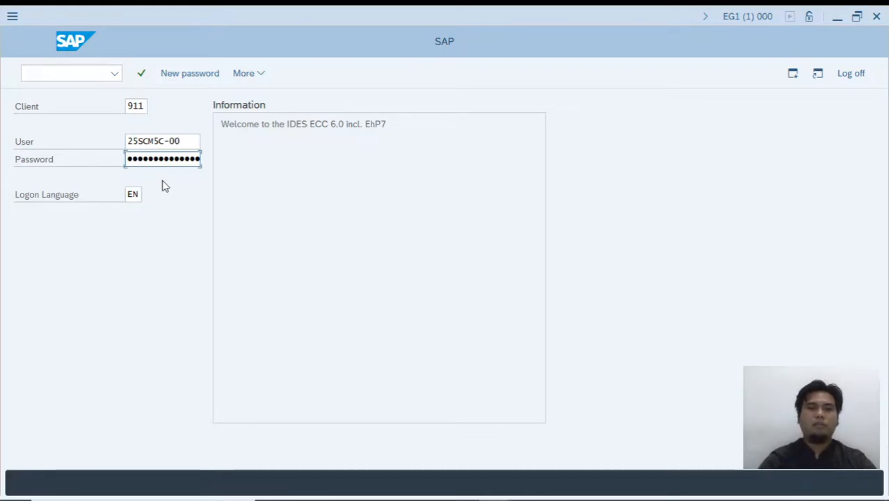
key("Return")
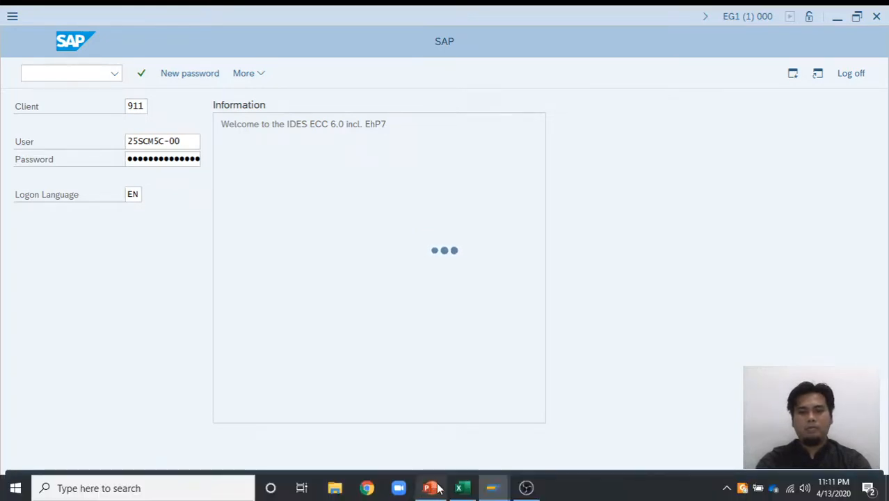
Reopen the SAP connection entry, accept its properties unchanged, and start a fresh logon
mouse_move(492, 487)
left_click(453, 444)
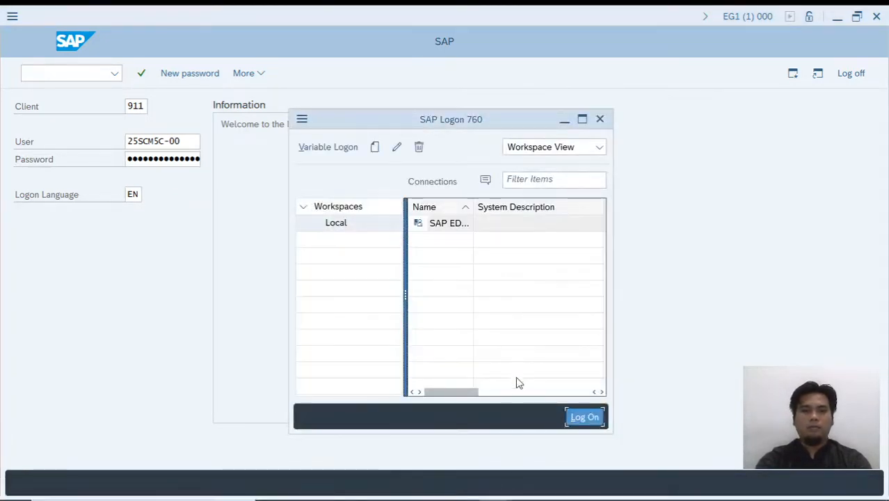
left_click(394, 151)
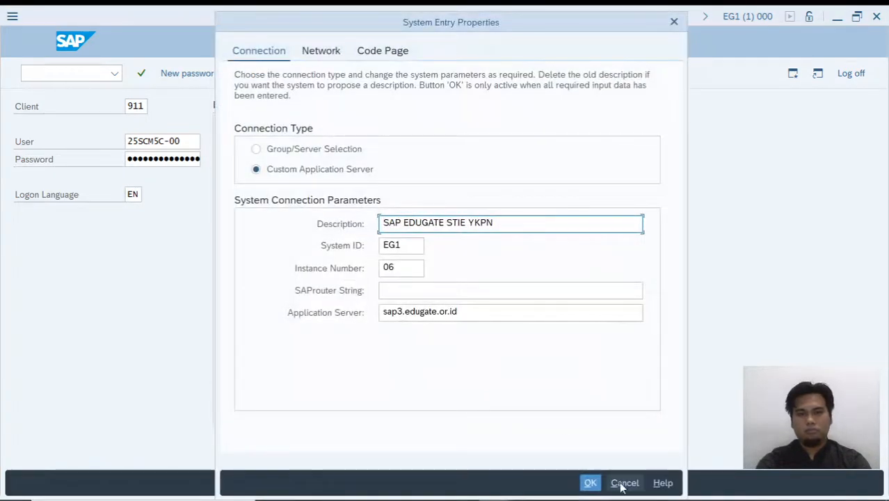
left_click(590, 483)
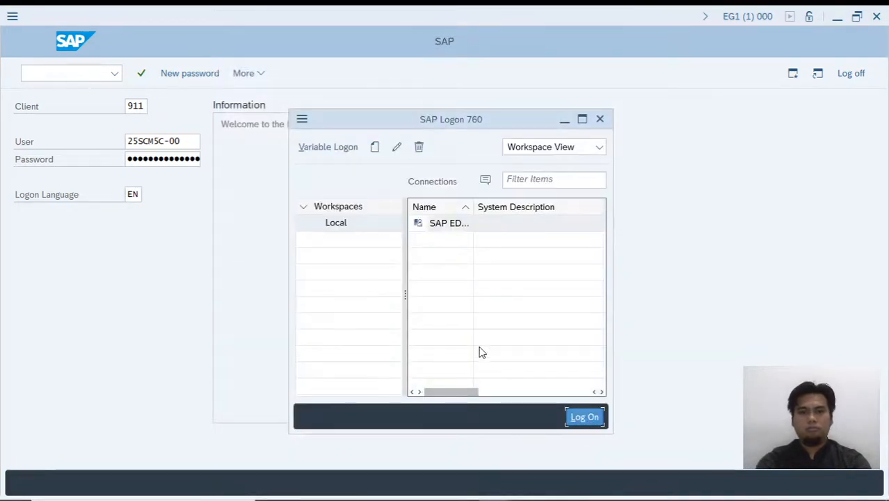
key("Return")
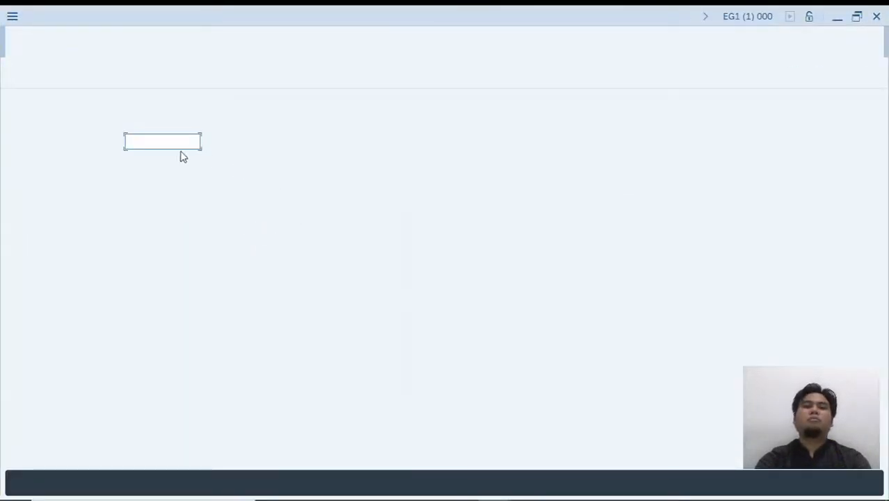
Enter client 911 and pick the saved course user name from autocomplete
left_click_drag(145, 106, 109, 115)
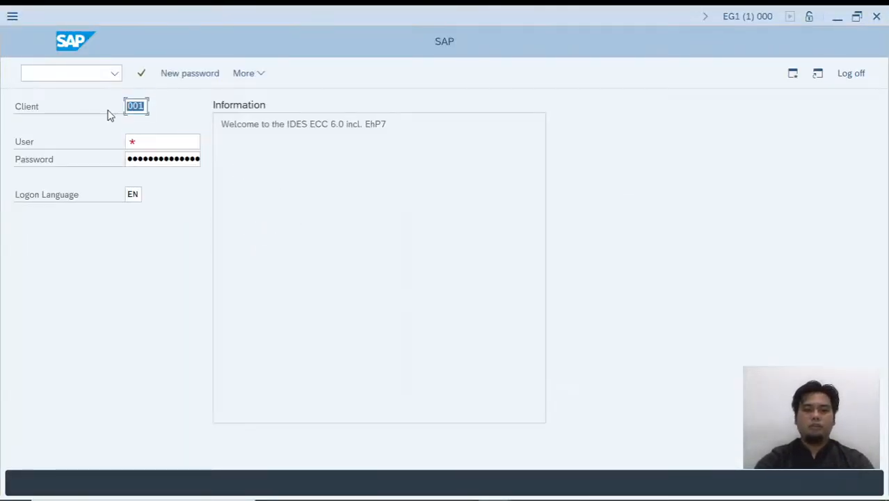
type("911")
key("Tab")
type("25")
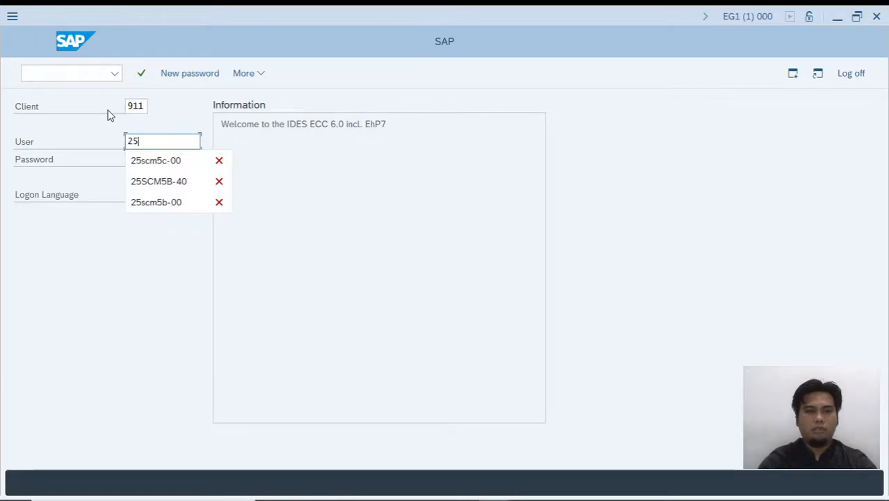
left_click(149, 160)
left_click(151, 159)
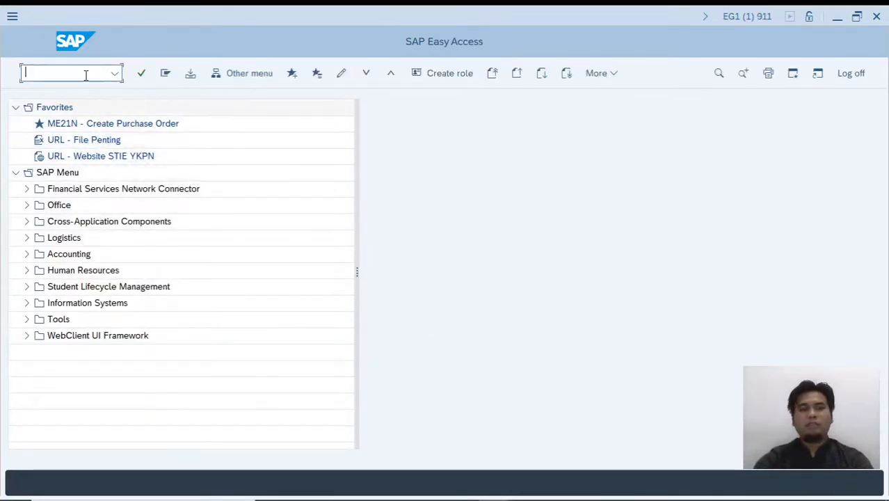
Correct the ME21N command, run it, and dismiss the connection error
key("BackSpace")
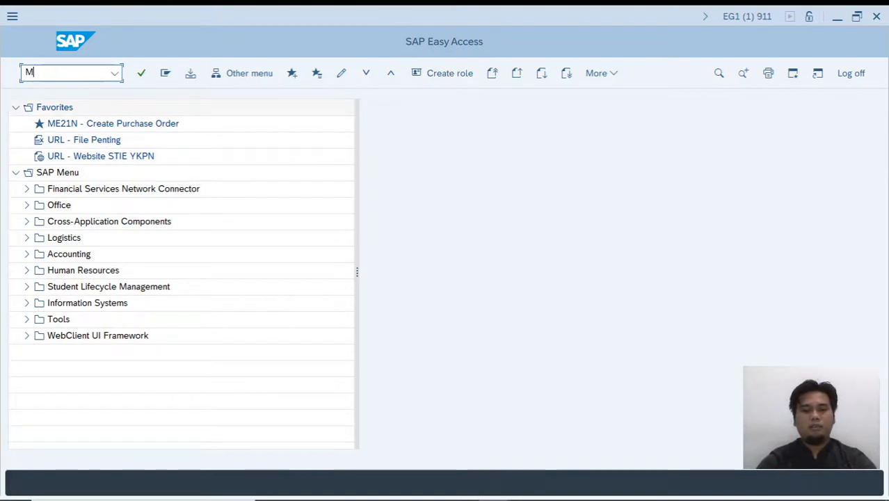
key("Return")
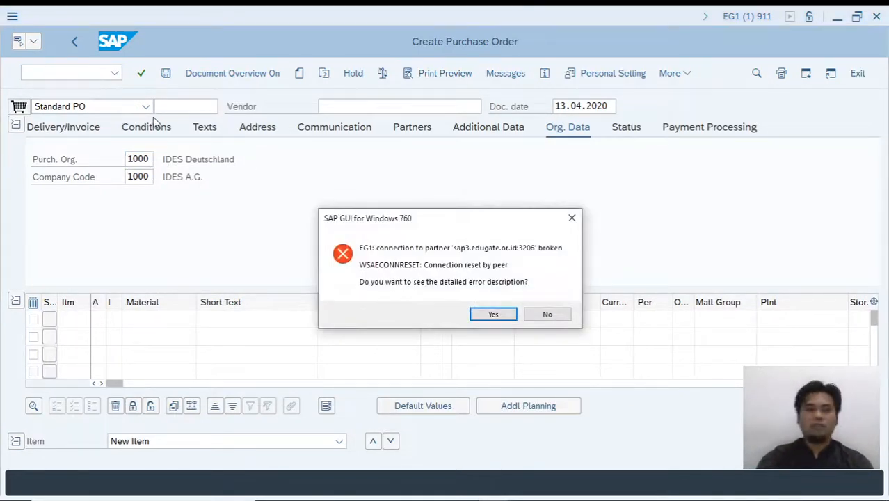
left_click(539, 313)
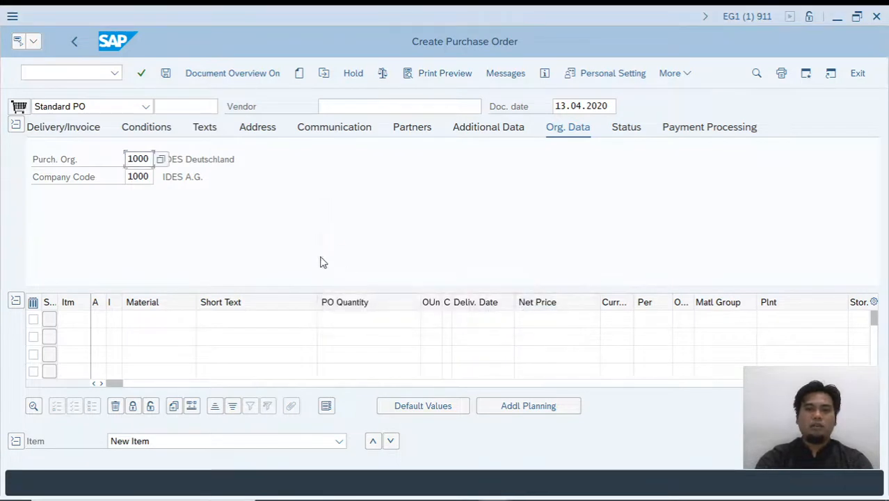
Leave the current order with /N and launch ME21N for a fresh purchase order
left_click(84, 73)
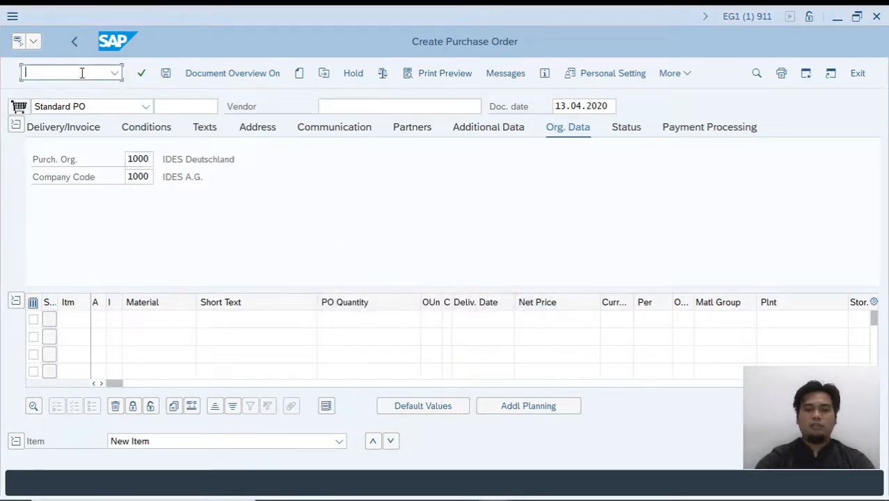
type("/N")
key("Return")
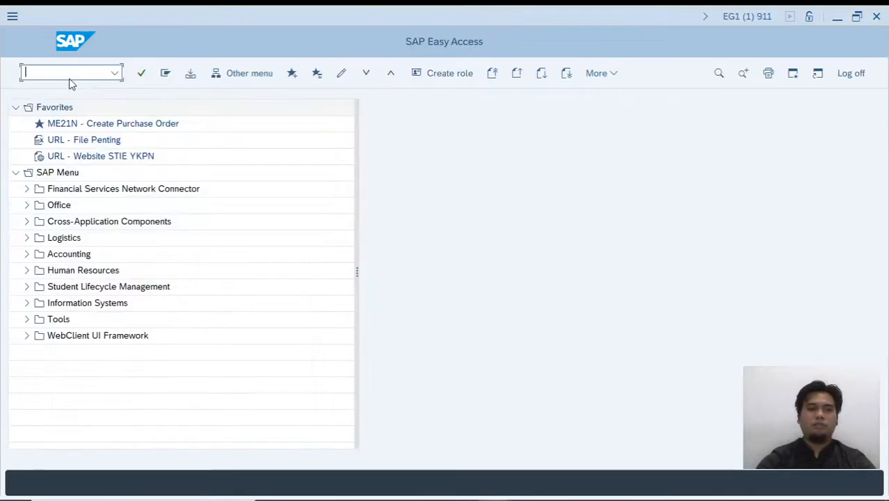
type("ME21N")
key("Return")
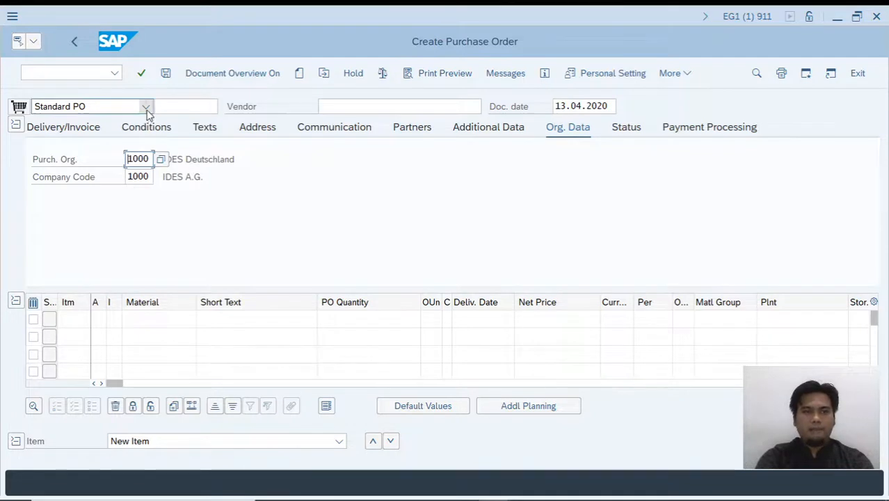
Set the purchase order document type to Framework order
left_click(146, 107)
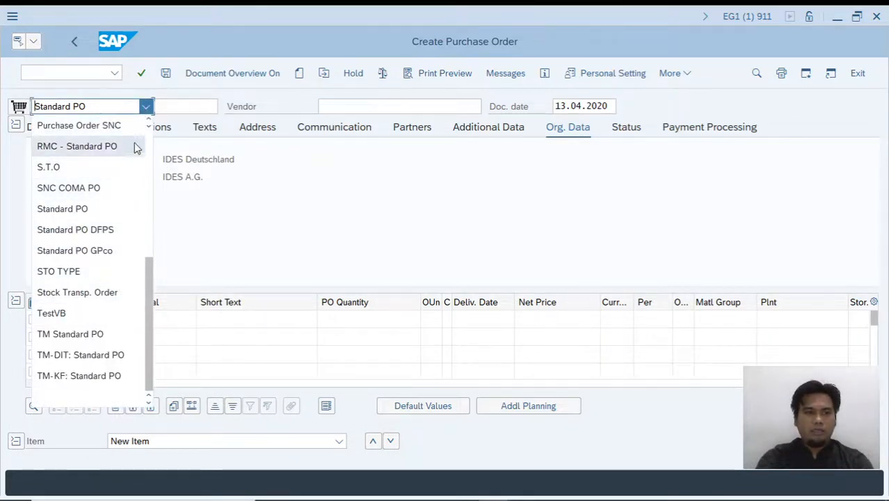
left_click(145, 107)
left_click(145, 108)
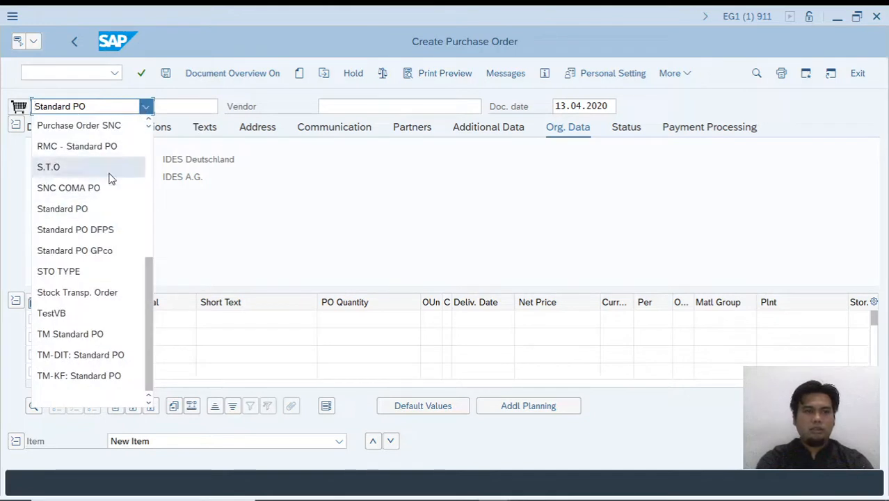
scroll(109, 177, "up", 2)
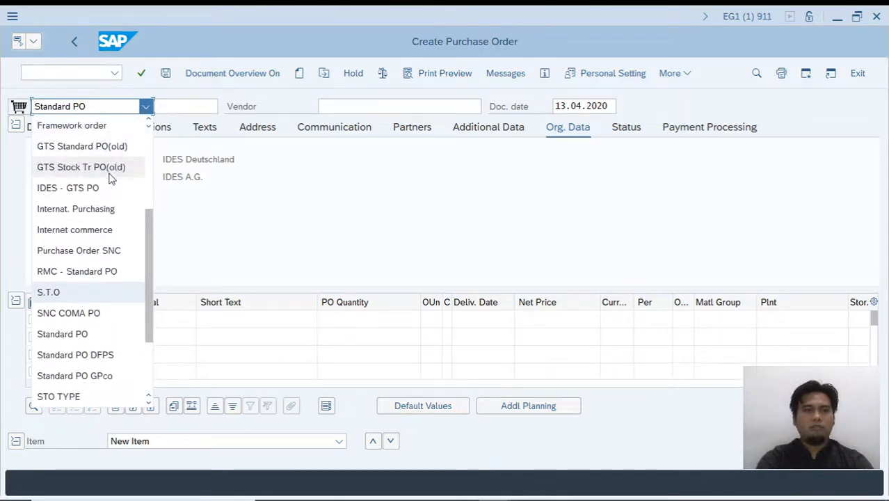
left_click(104, 126)
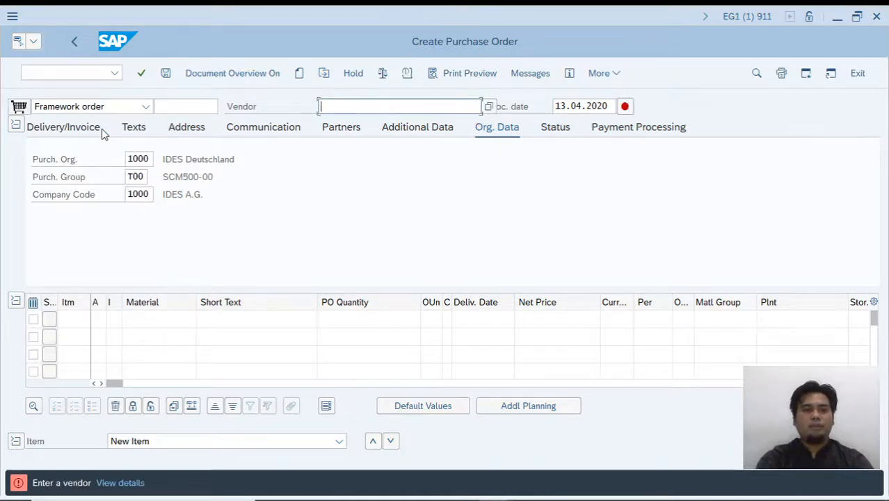
Enter vendor T-K500DC00 in the Vendor field
type("T")
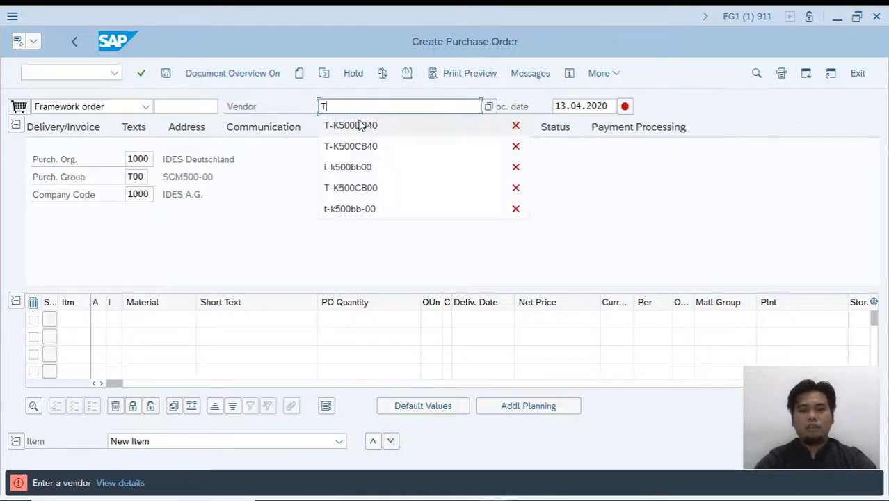
type("-K500")
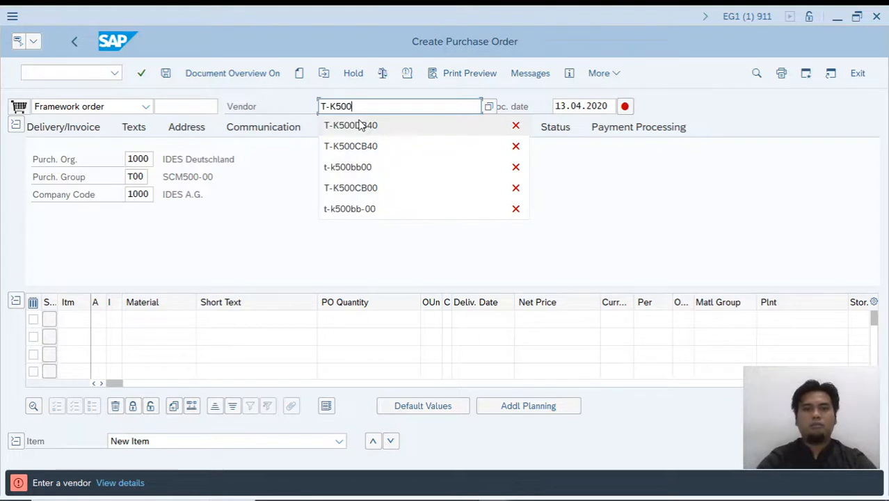
type("D")
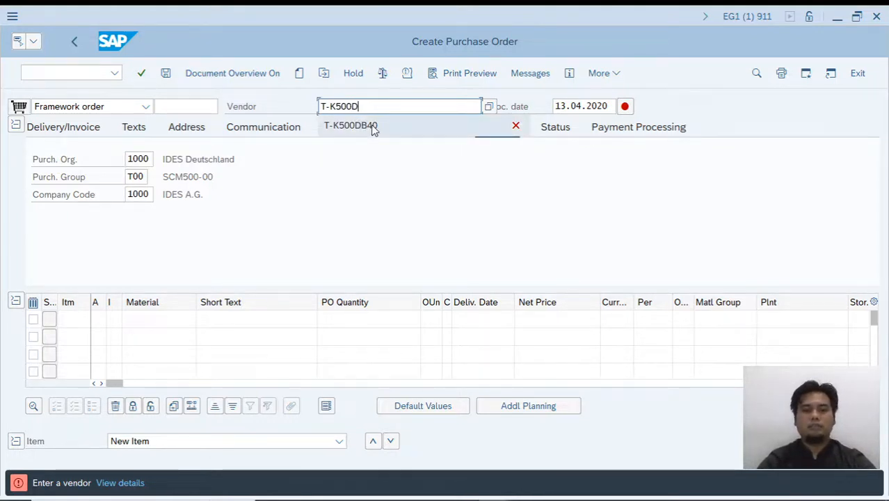
type("C")
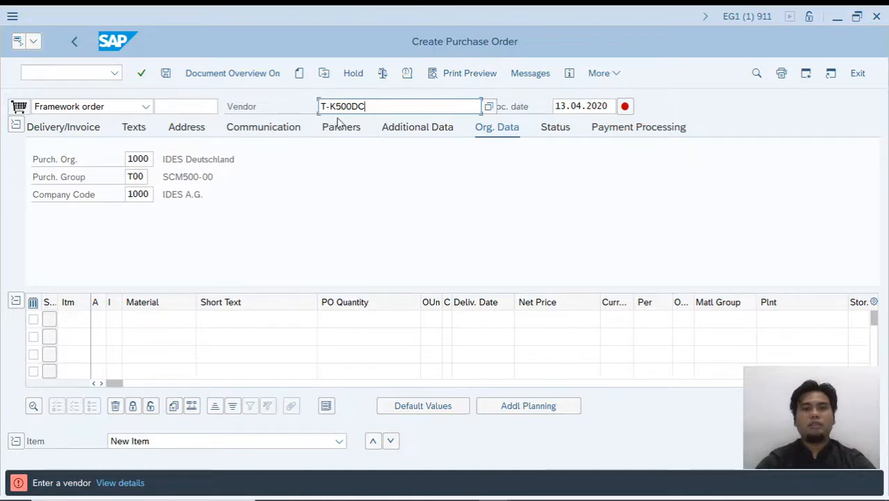
left_click_drag(368, 106, 361, 107)
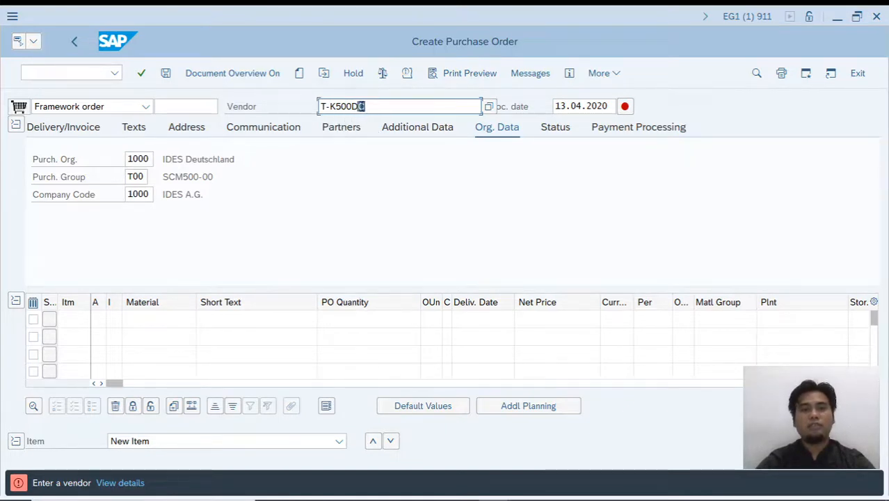
left_click(372, 106)
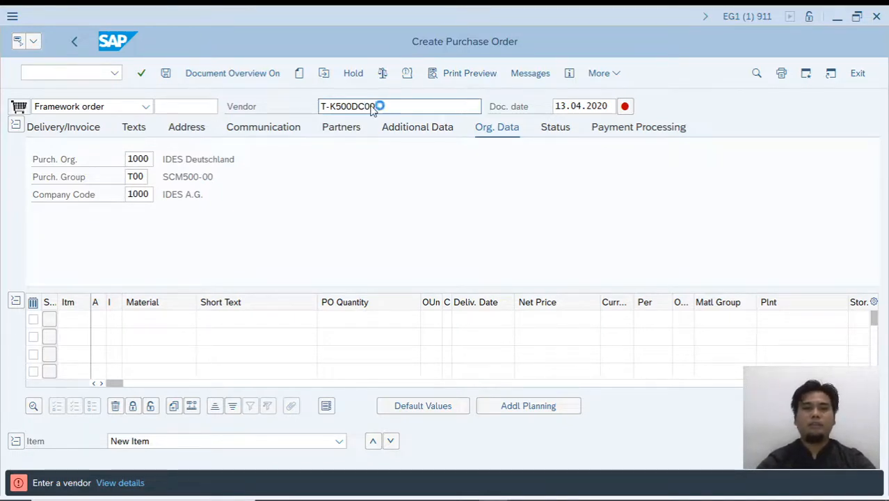
Accept the vendor and pick 13.04.2020 as Validity Start from the calendar
key("Return")
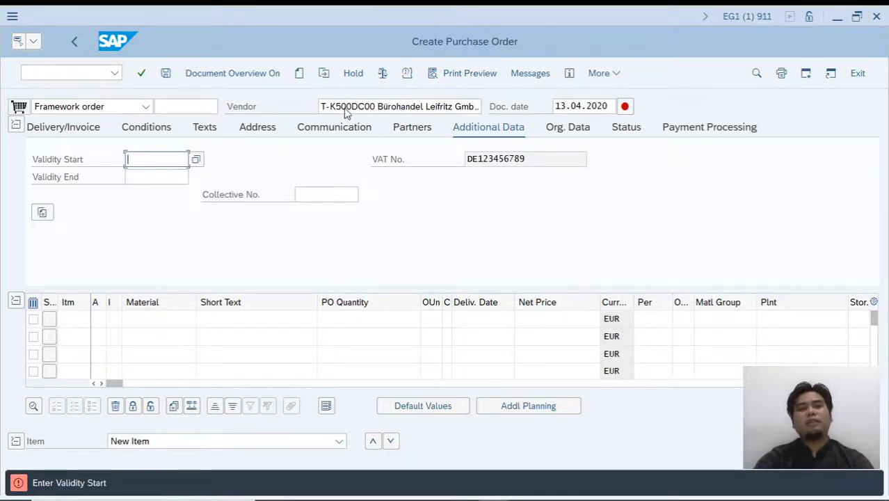
left_click(197, 159)
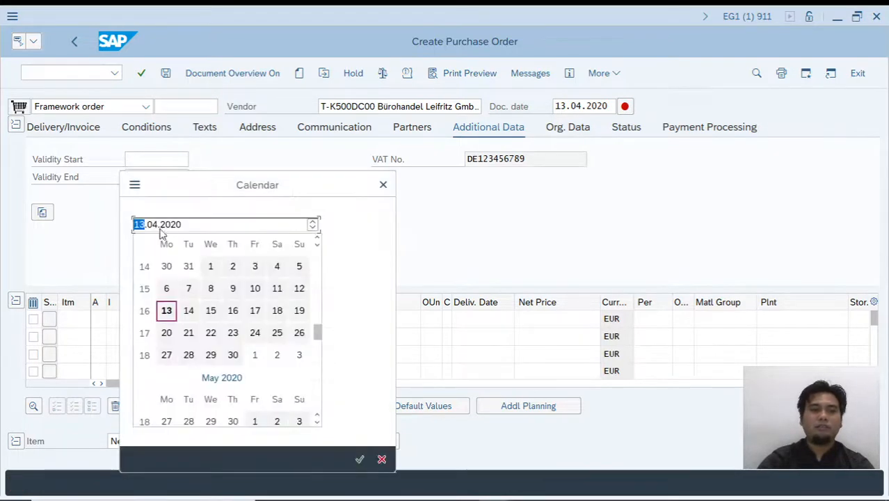
left_click(169, 315)
left_click(169, 315)
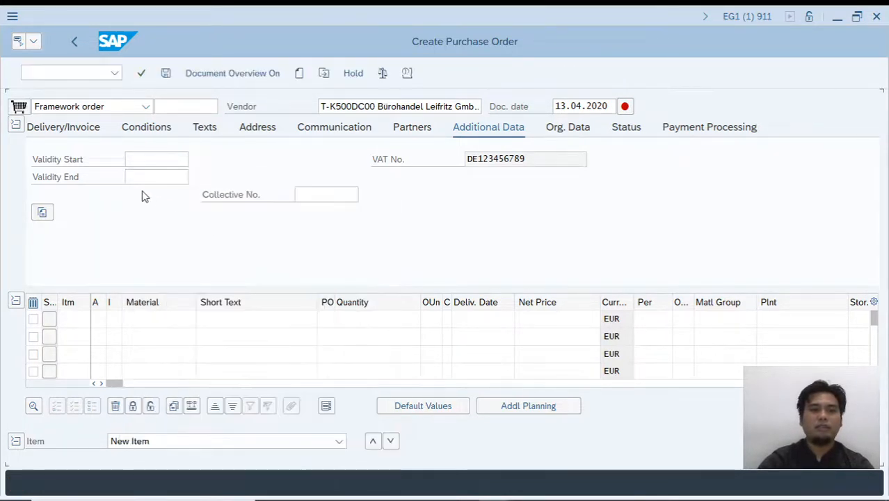
Enter 31.12.2021 as the Validity End date
left_click(161, 179)
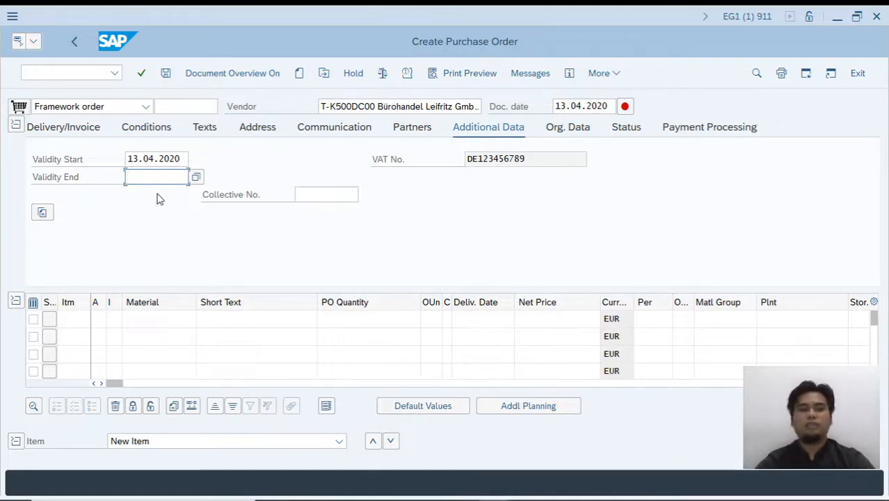
type("31")
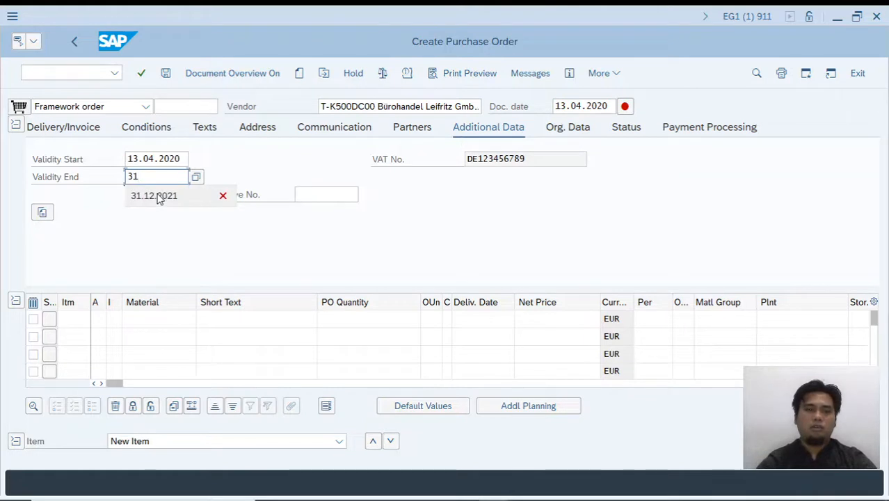
type(".12.20")
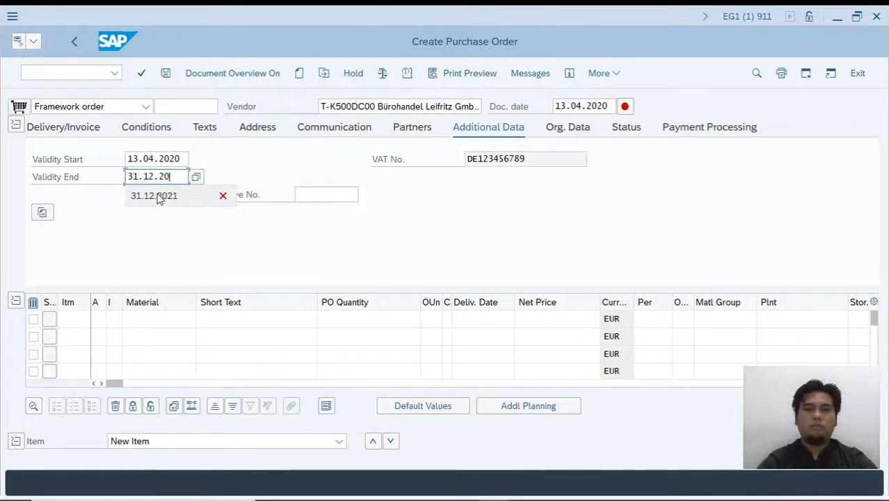
type("21")
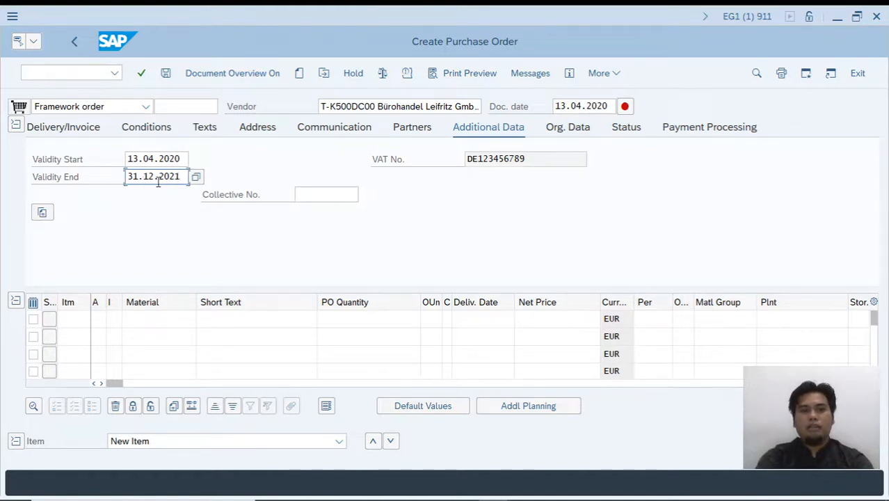
left_click(158, 158)
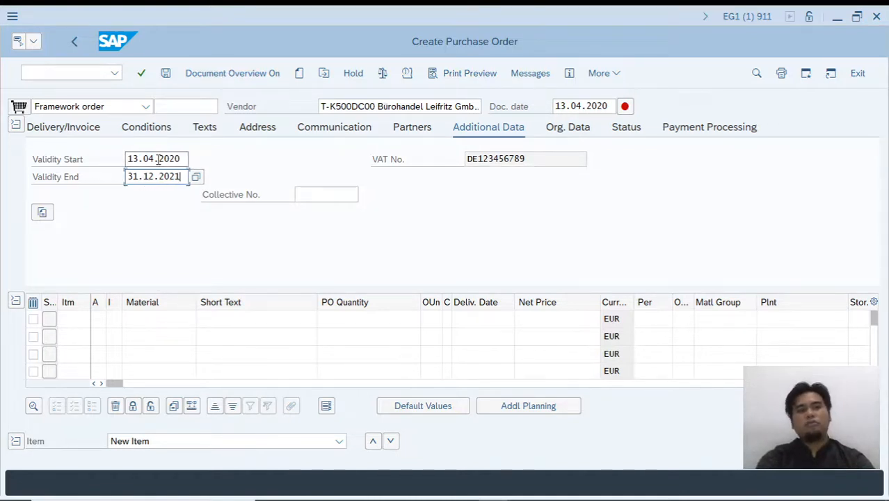
left_click(158, 159)
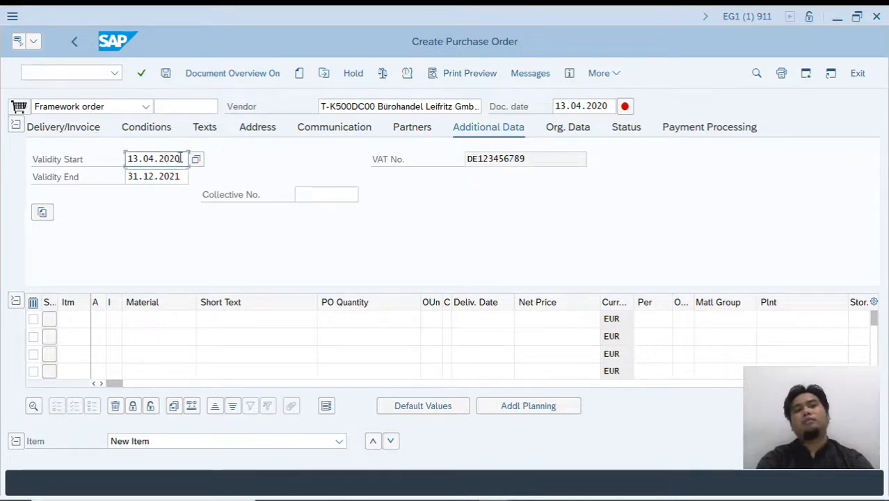
left_click(162, 177)
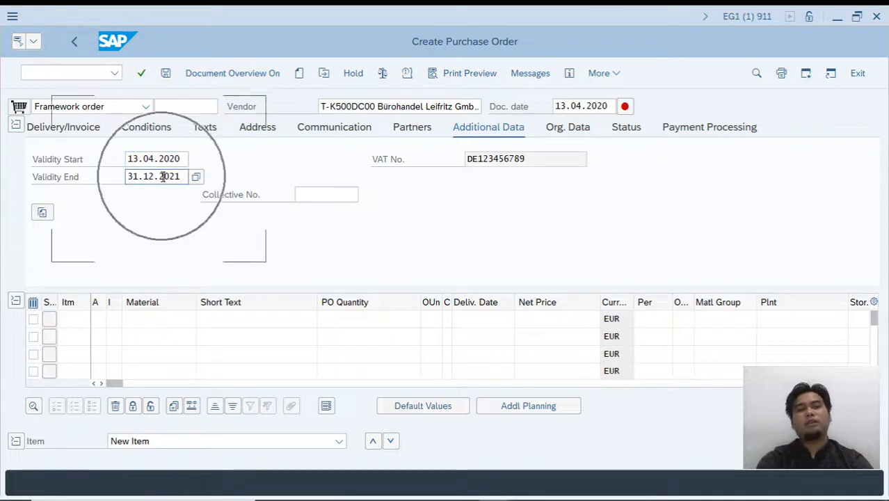
left_click(161, 177)
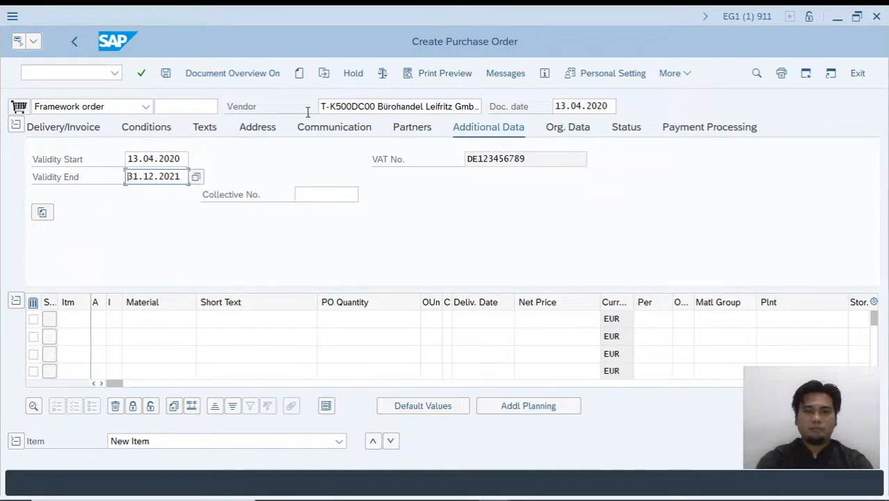
Start item row 1 with account assignment U and short text OFFICE SUPPLIES
left_click(15, 302)
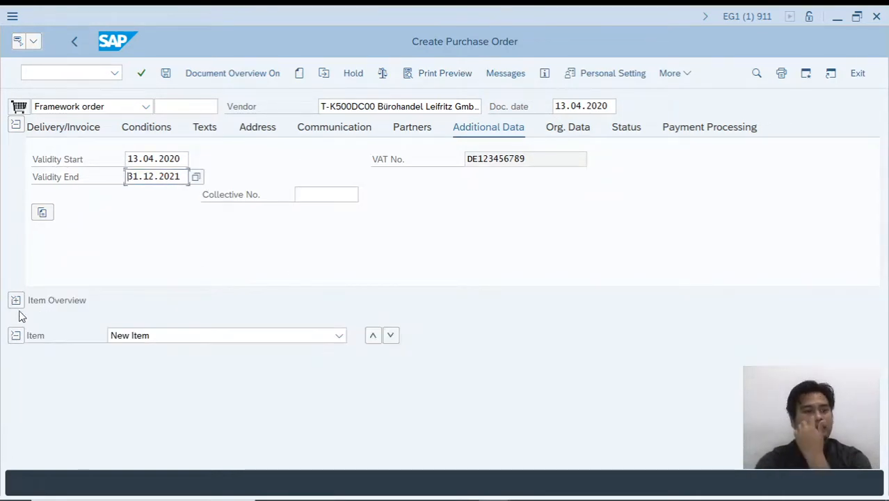
left_click(17, 302)
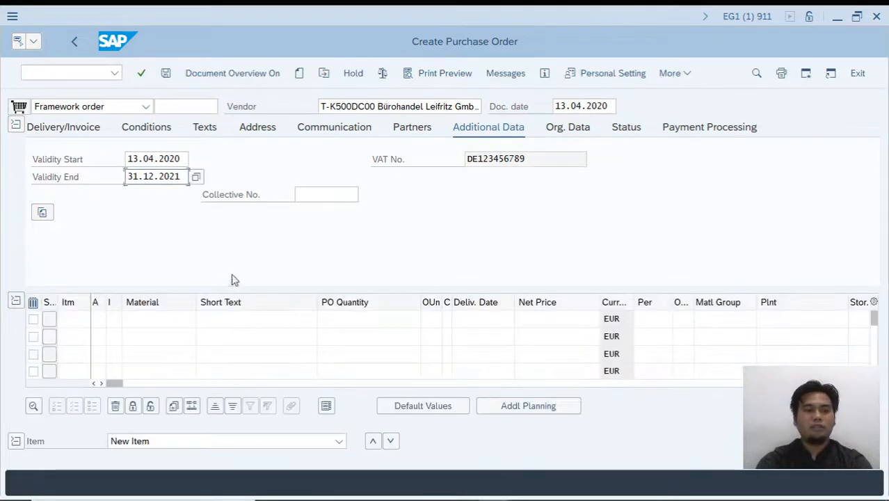
left_click(77, 317)
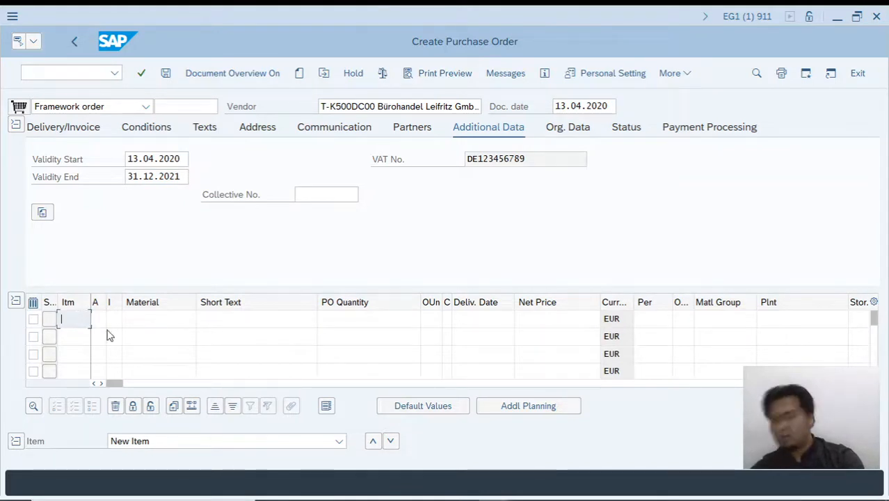
left_click(100, 319)
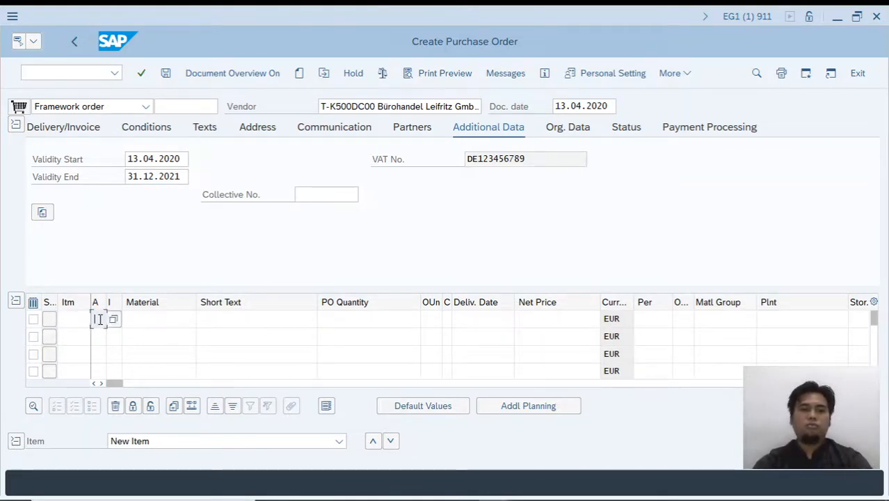
type("U")
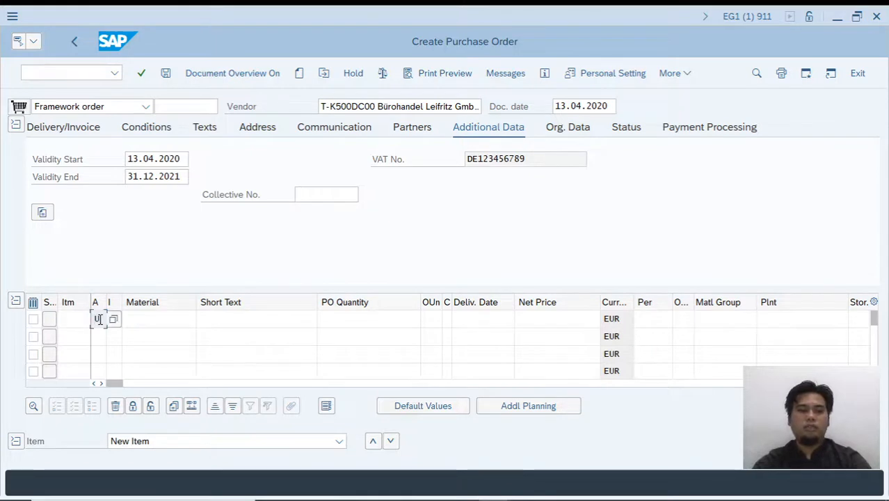
key("Tab")
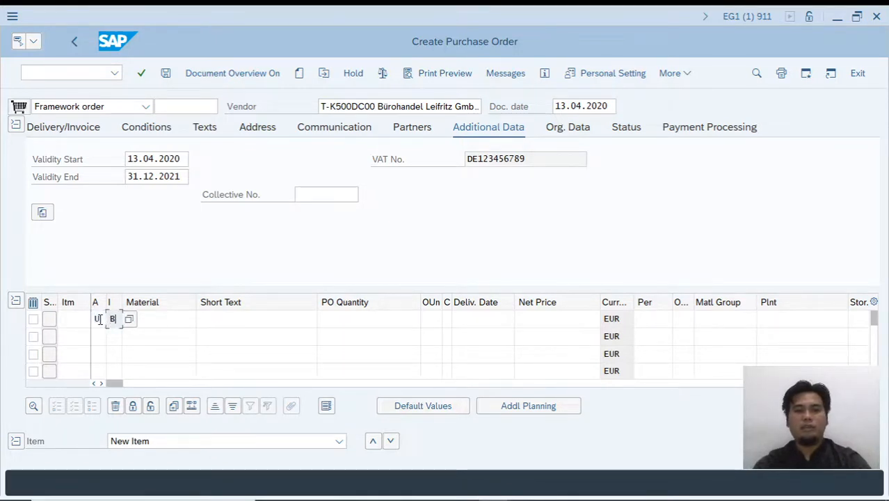
left_click(177, 318)
left_click(258, 317)
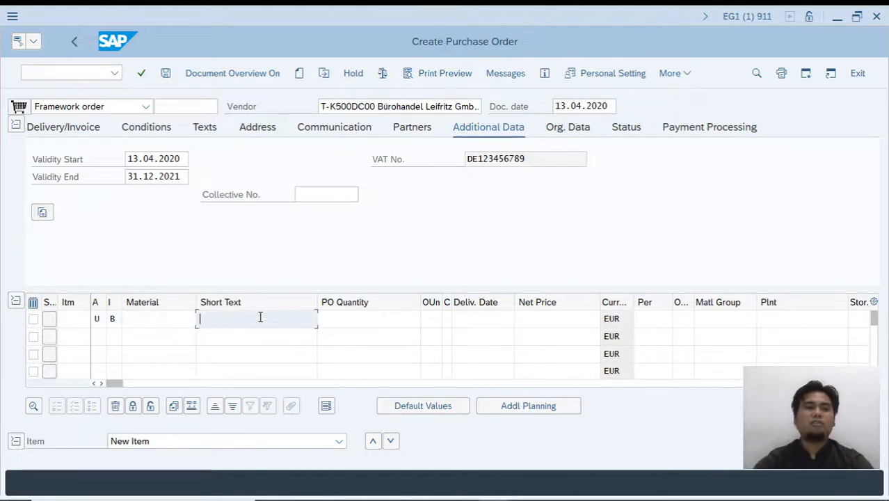
type("OF")
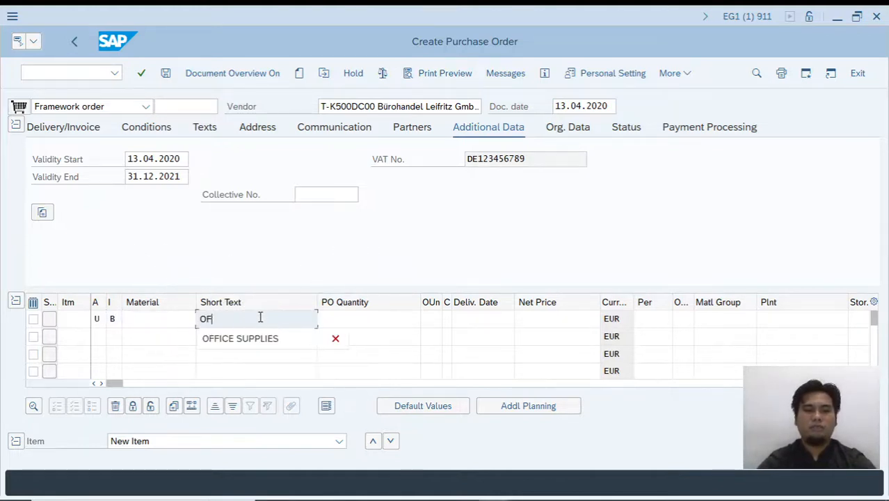
type("F")
left_click(264, 339)
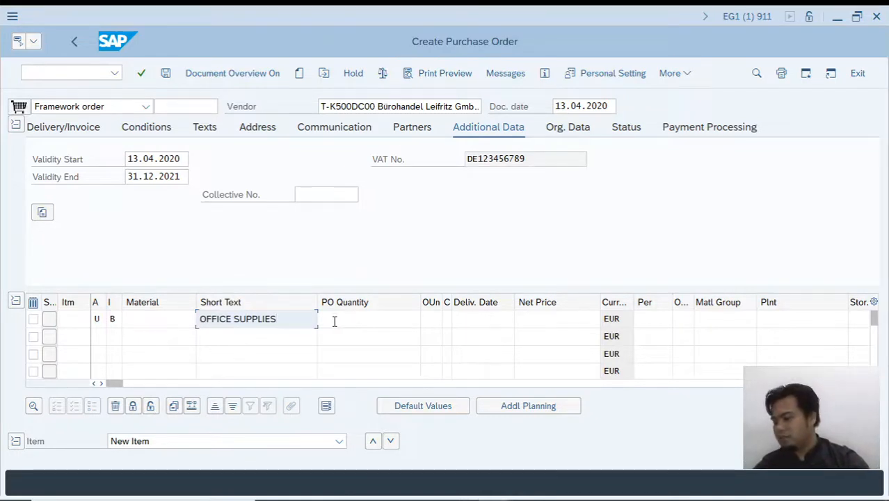
Give the item material group 006 and plant 1000, then validate it
left_click(743, 324)
type("006")
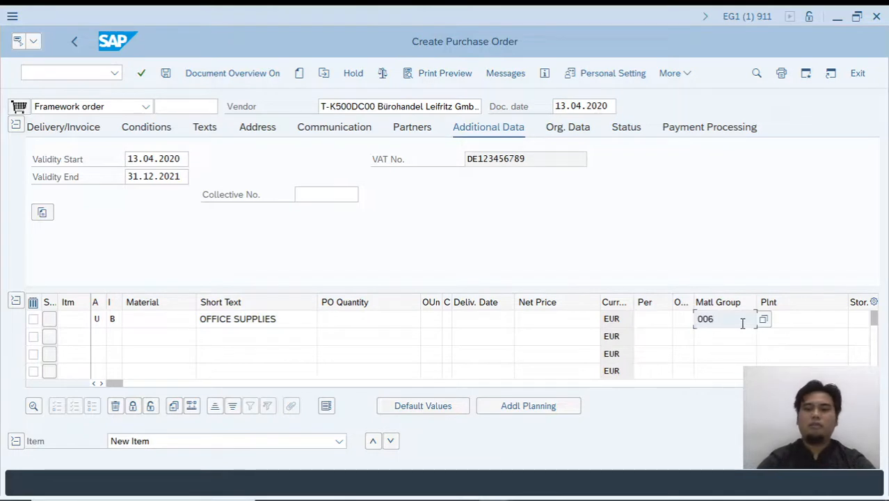
left_click(815, 324)
type("1000")
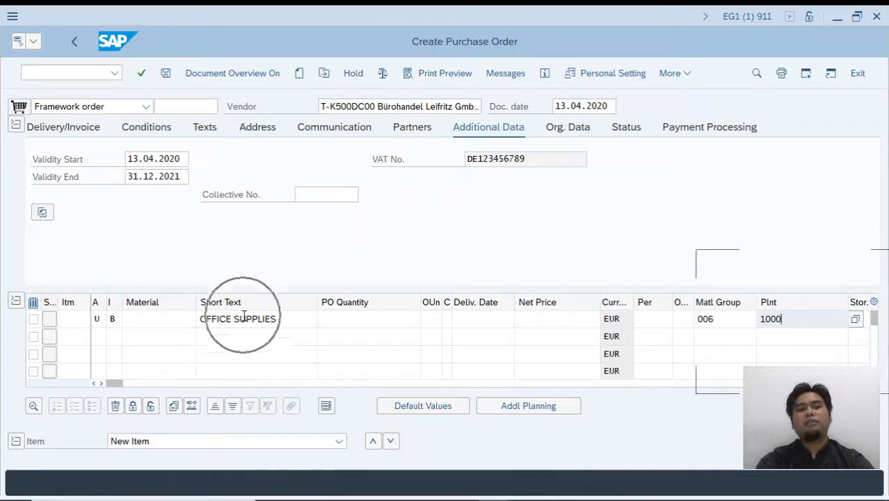
left_click(726, 318)
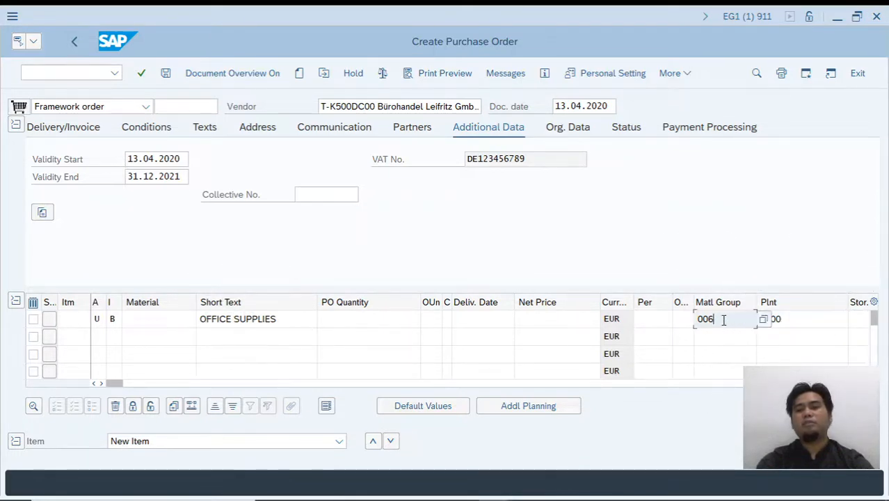
left_click(798, 317)
key("Return")
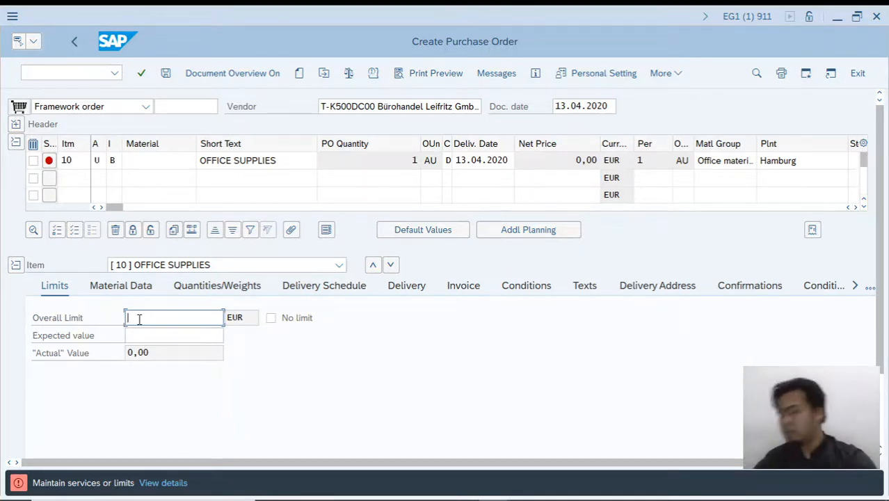
Enter Overall Limit 6000 and Expected value 5000 for item 10, confirm, and check the warning
type("6000")
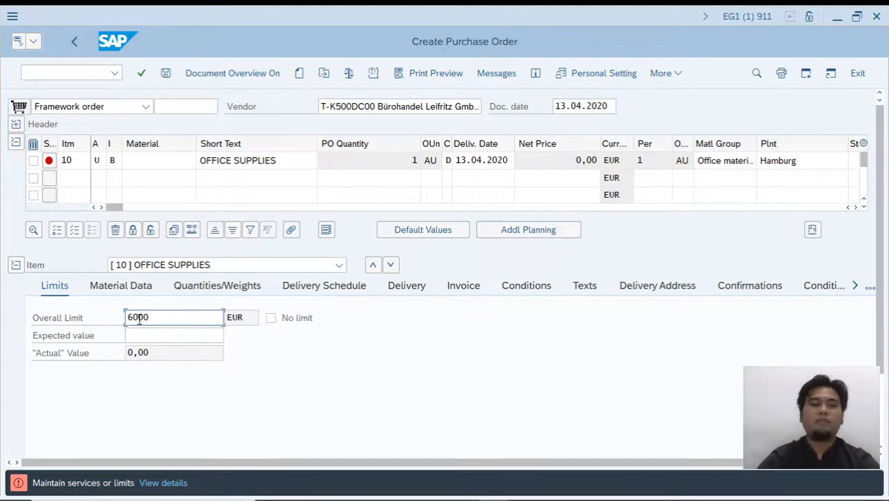
left_click(151, 336)
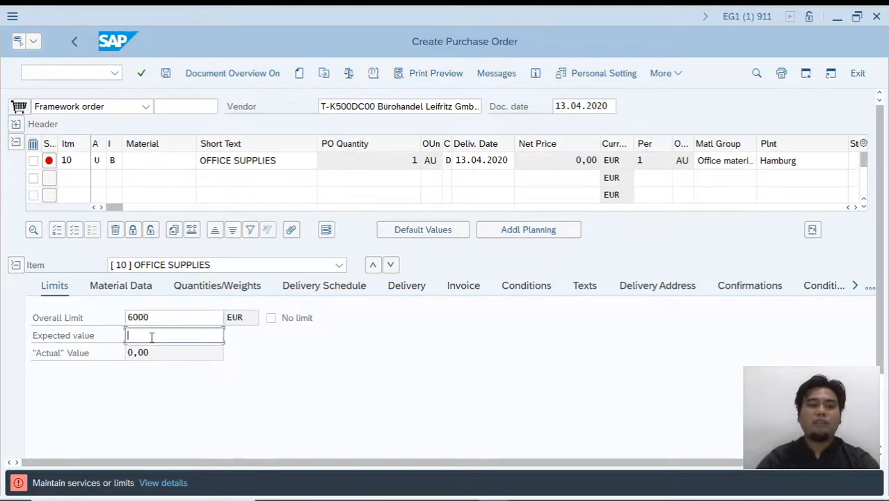
type("5000")
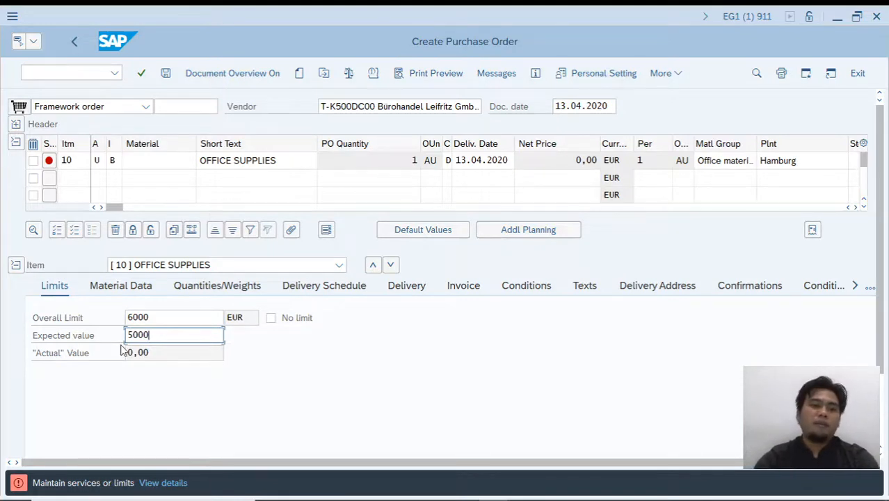
left_click(146, 318)
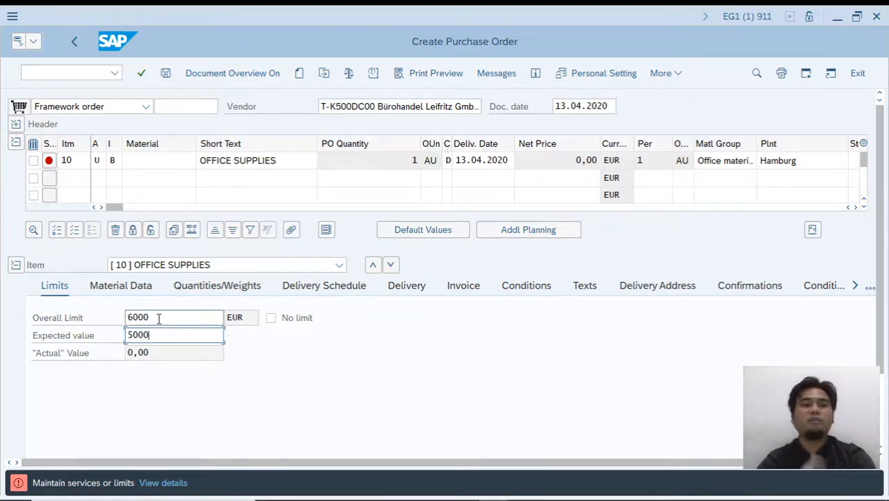
key("Return")
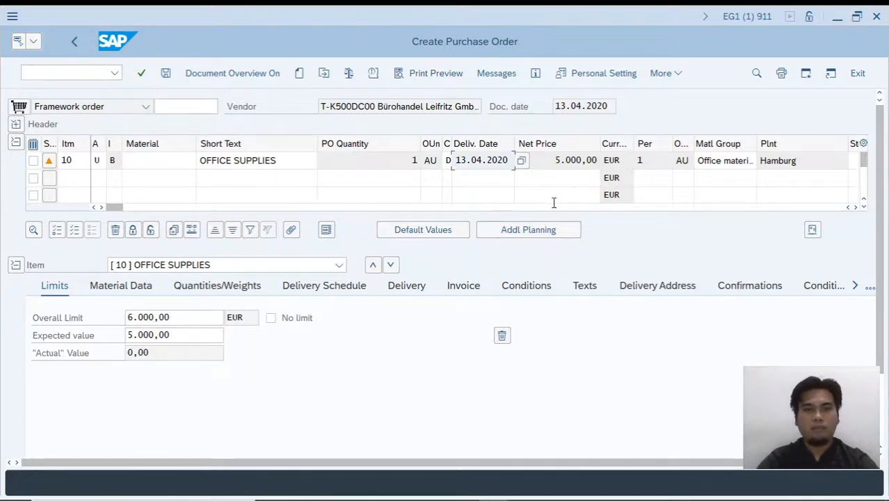
left_click(51, 162)
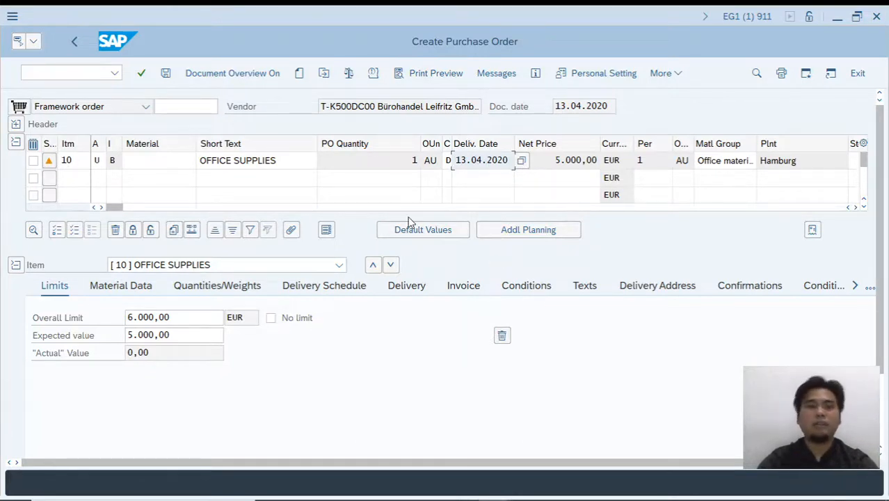
left_click(167, 73)
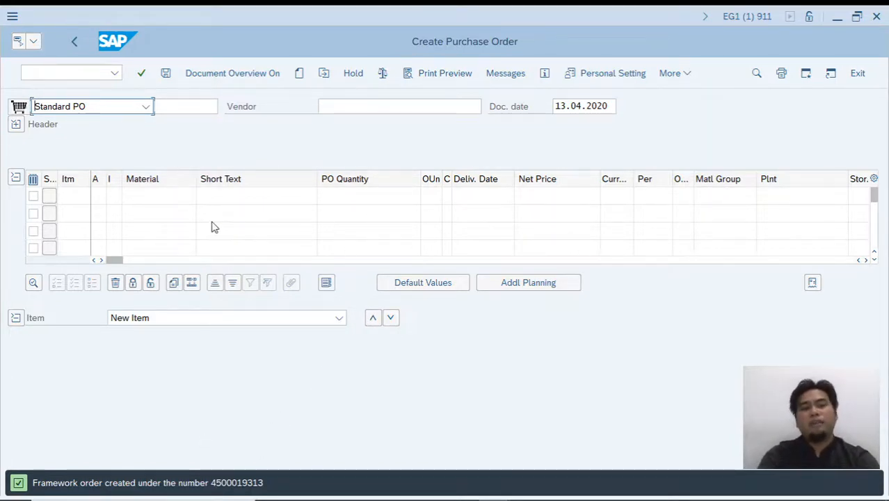
left_click(83, 74)
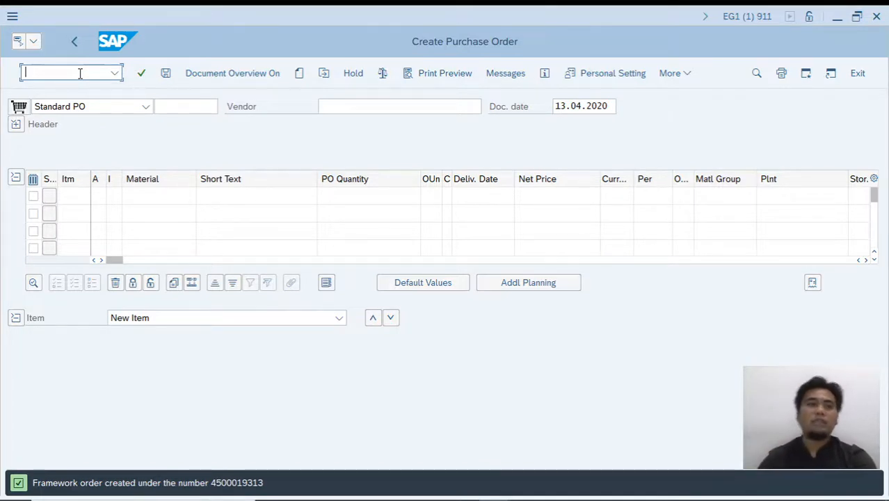
Open ME23N with /NME23N and select the displayed framework order number
type("/NM")
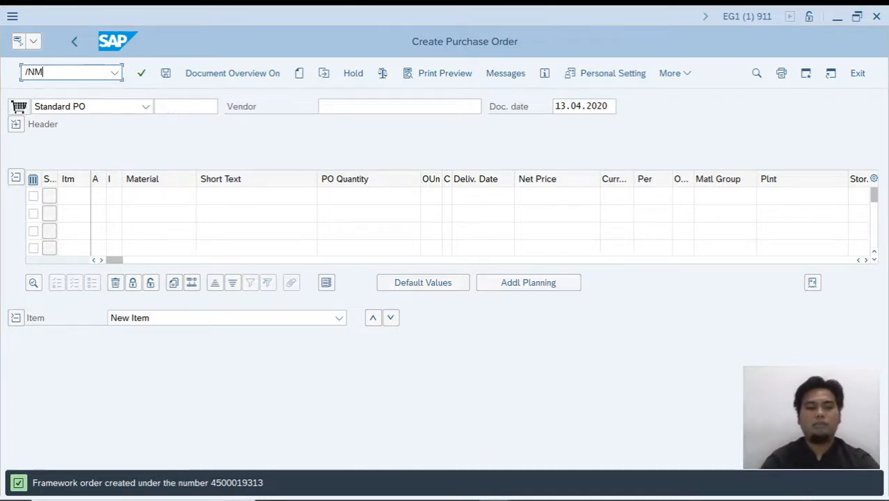
type("E23N")
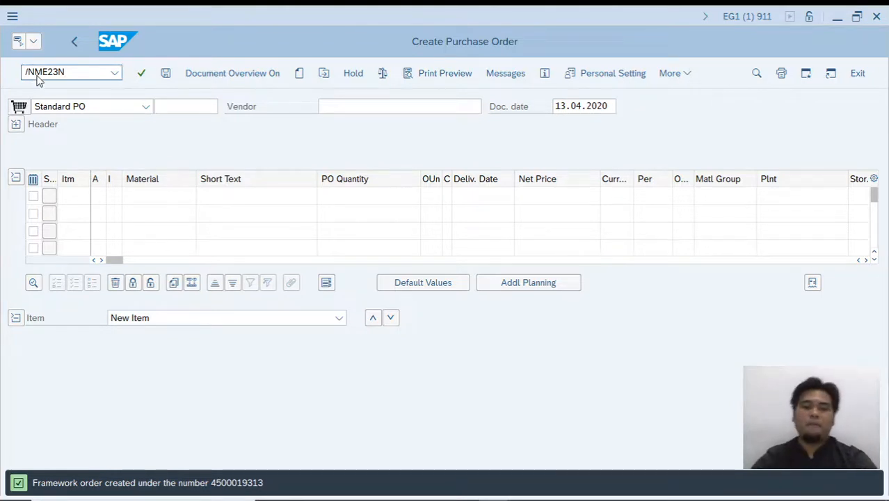
key("Return")
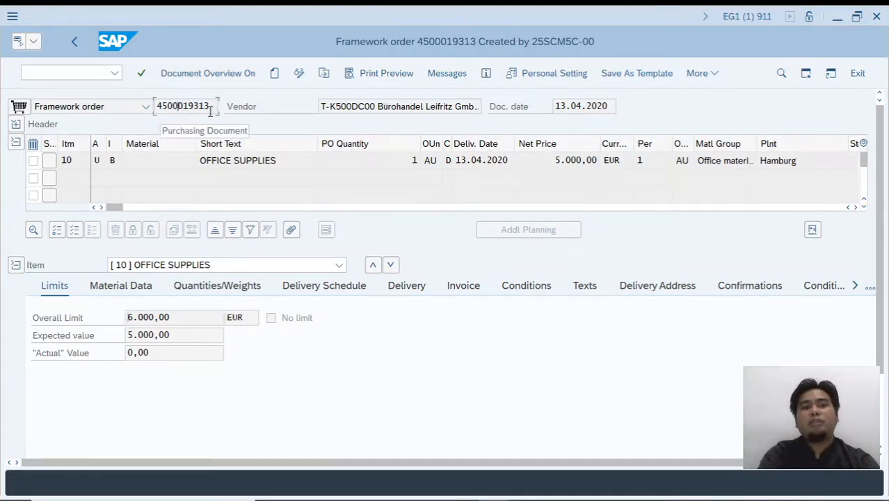
left_click_drag(212, 106, 161, 115)
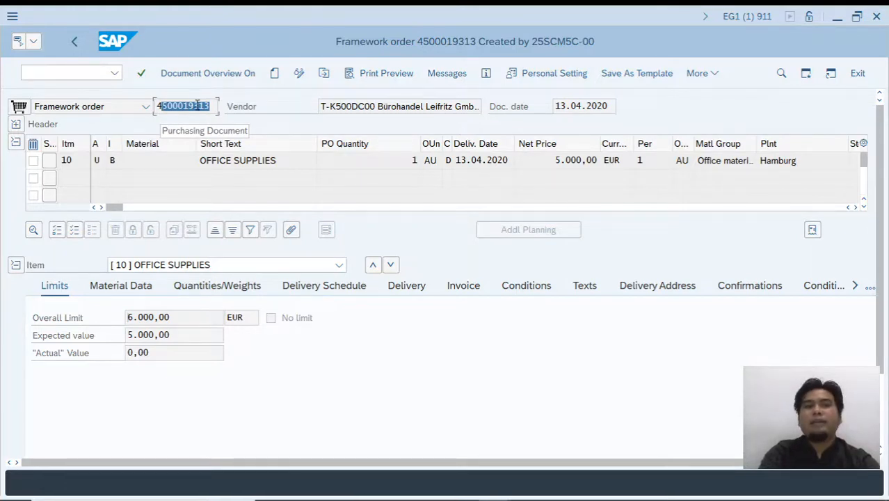
left_click_drag(157, 105, 213, 106)
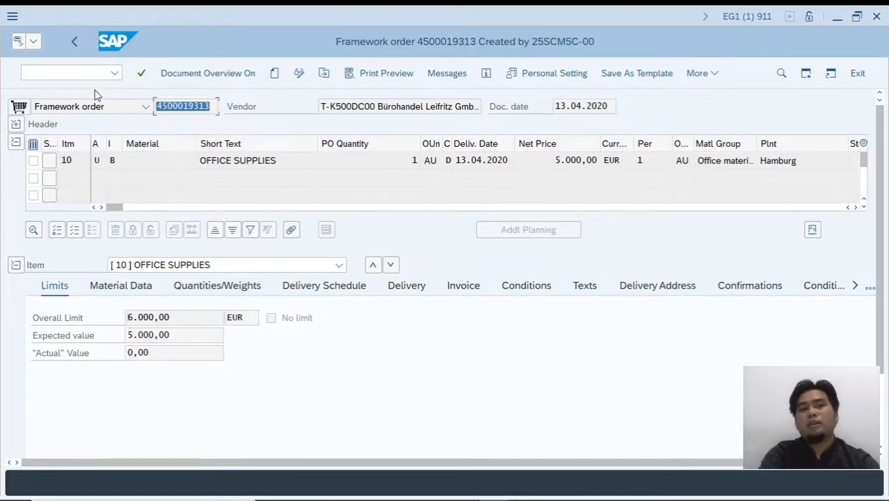
left_click(77, 72)
type("/n")
key("Return")
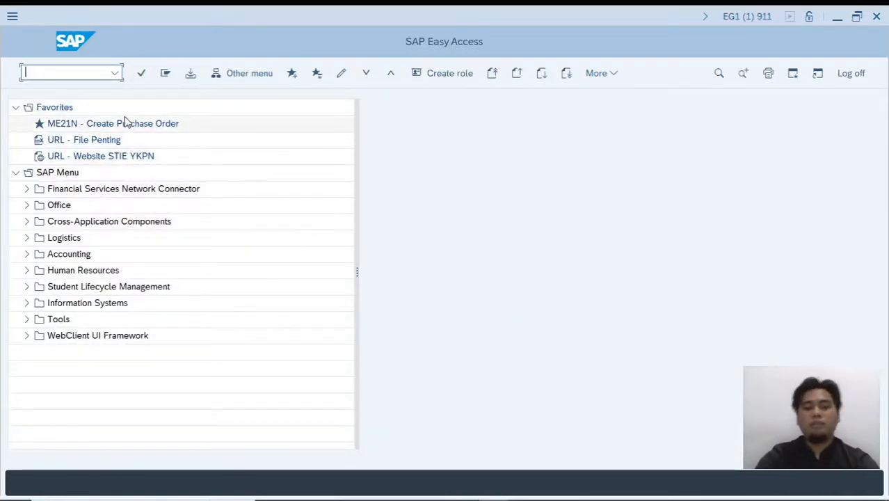
type("/NME")
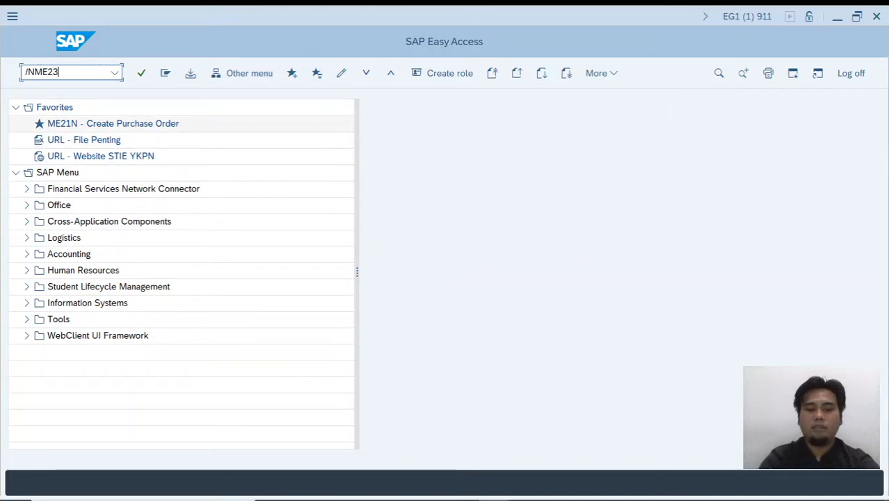
type("23")
key("Return")
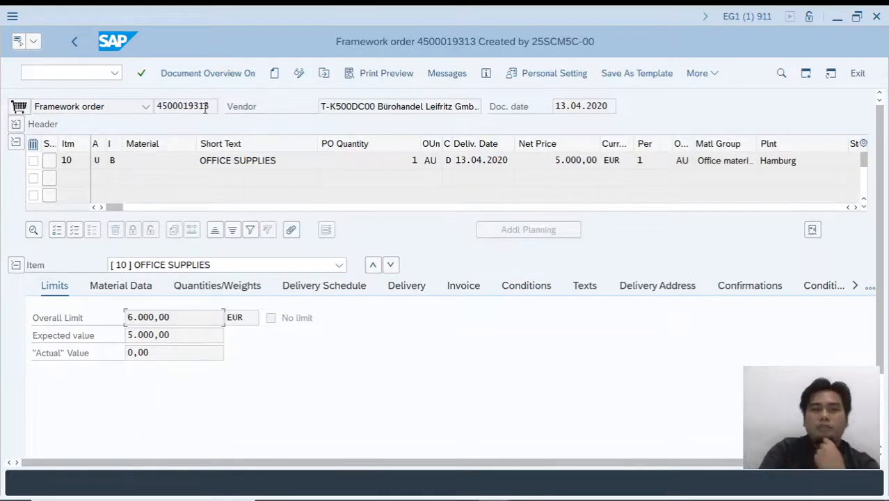
left_click_drag(216, 107, 155, 106)
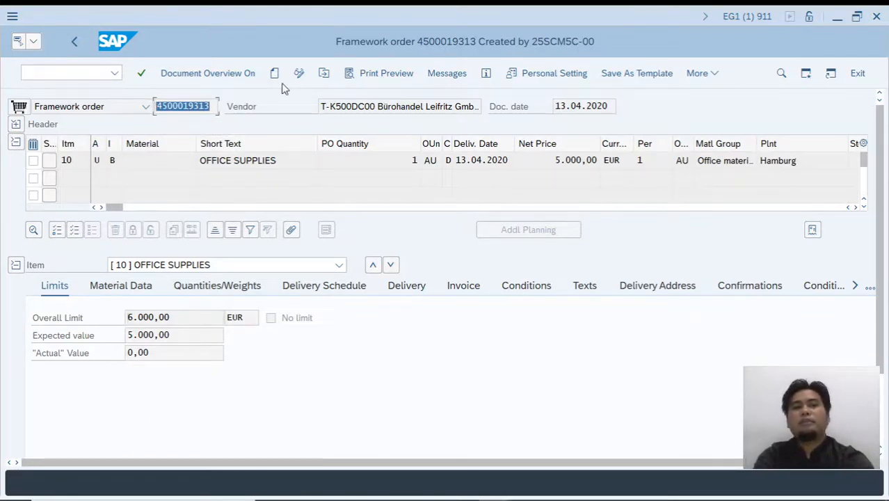
left_click(189, 107)
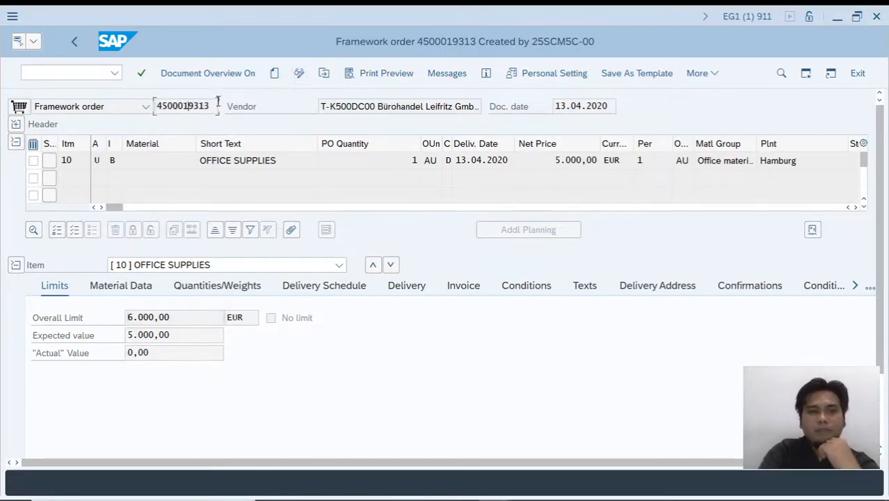
left_click(324, 76)
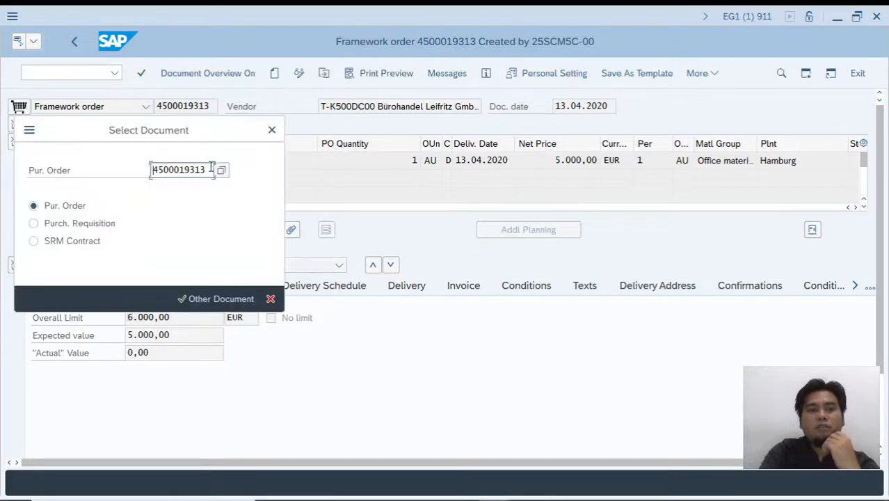
left_click_drag(212, 170, 139, 178)
key("BackSpace")
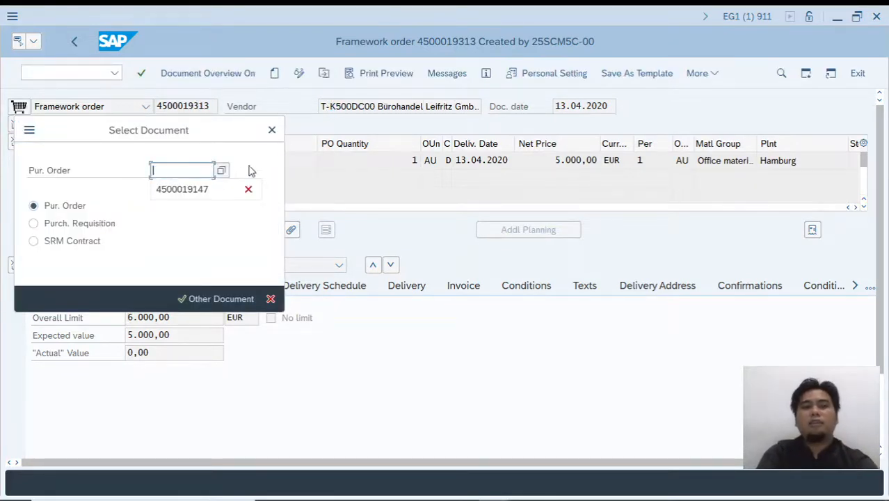
left_click(272, 129)
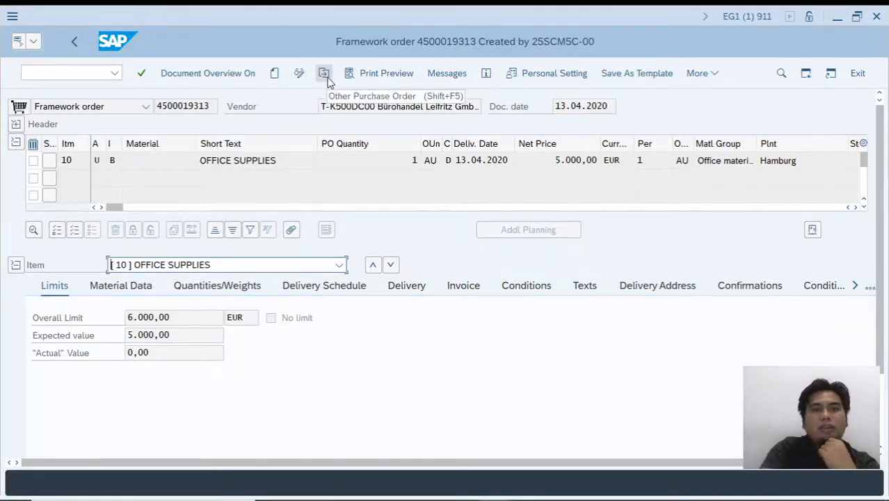
left_click(325, 74)
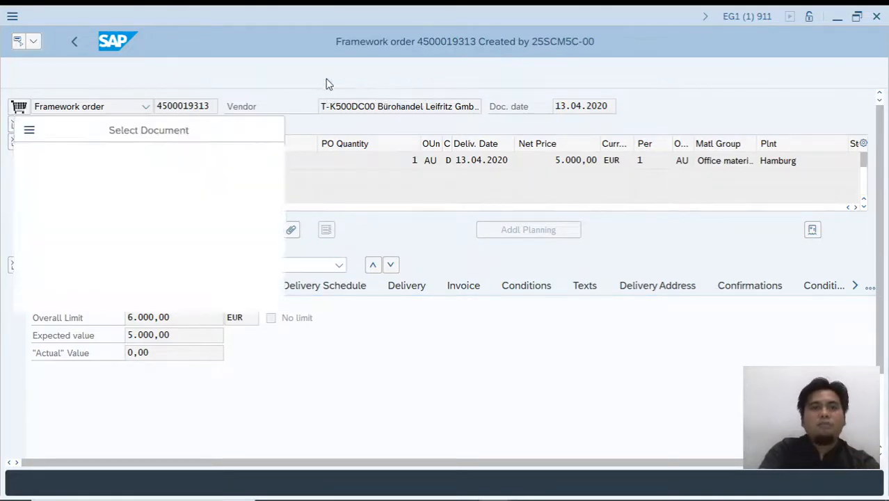
left_click_drag(213, 169, 145, 171)
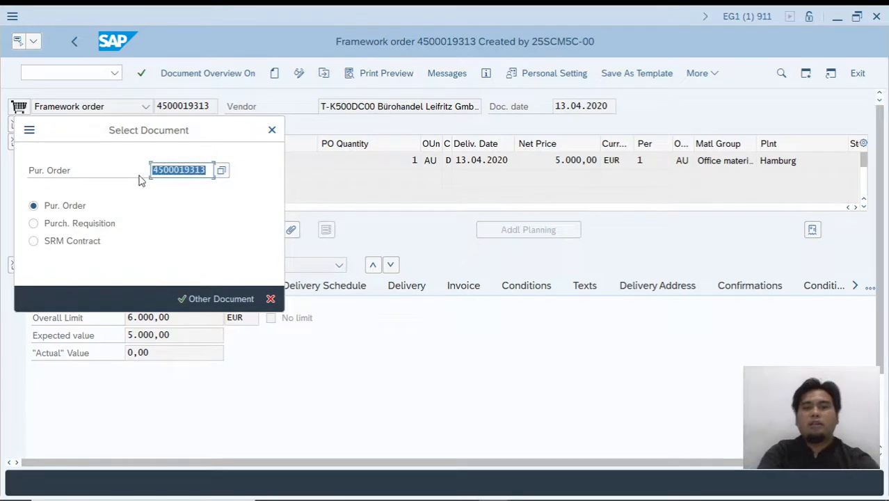
key("BackSpace")
left_click(222, 171)
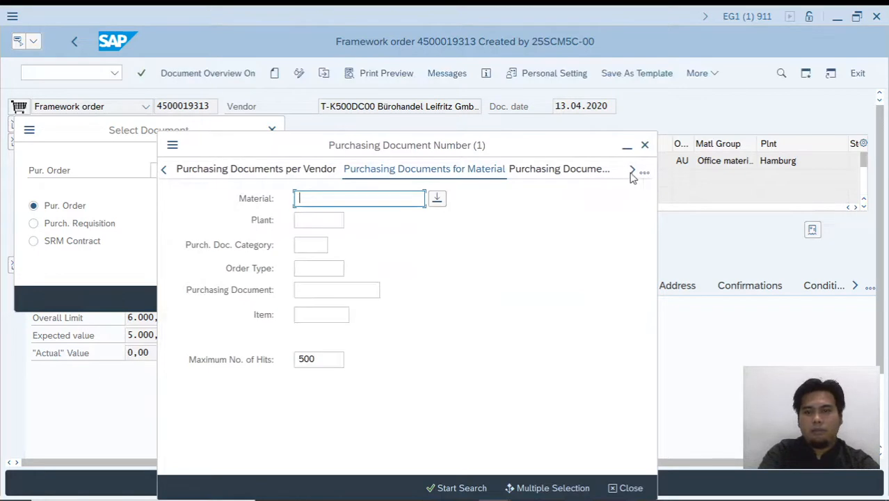
left_click(643, 174)
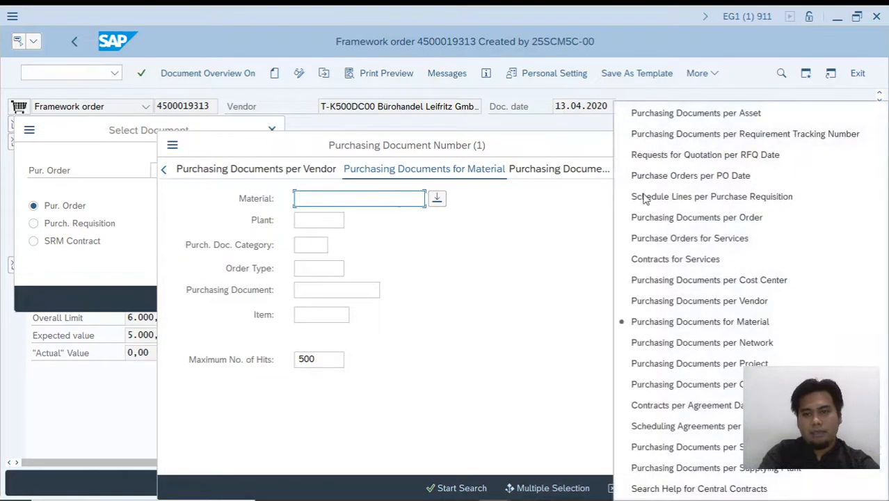
left_click(762, 303)
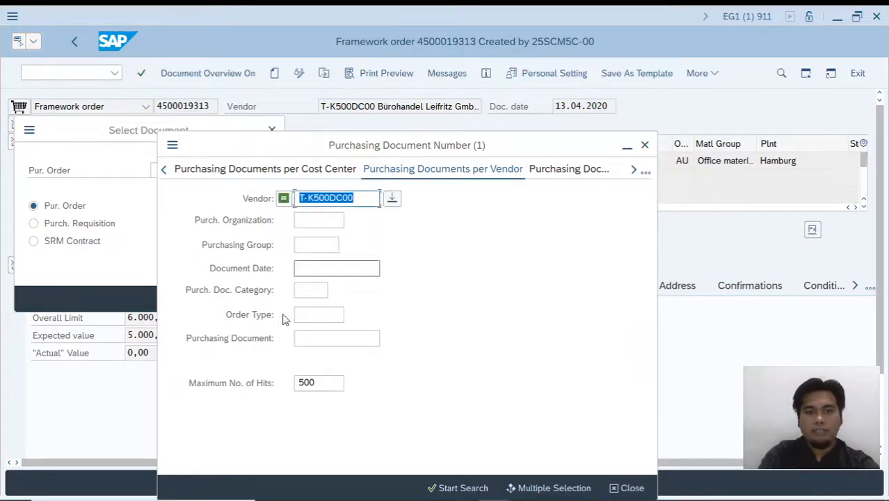
left_click(458, 488)
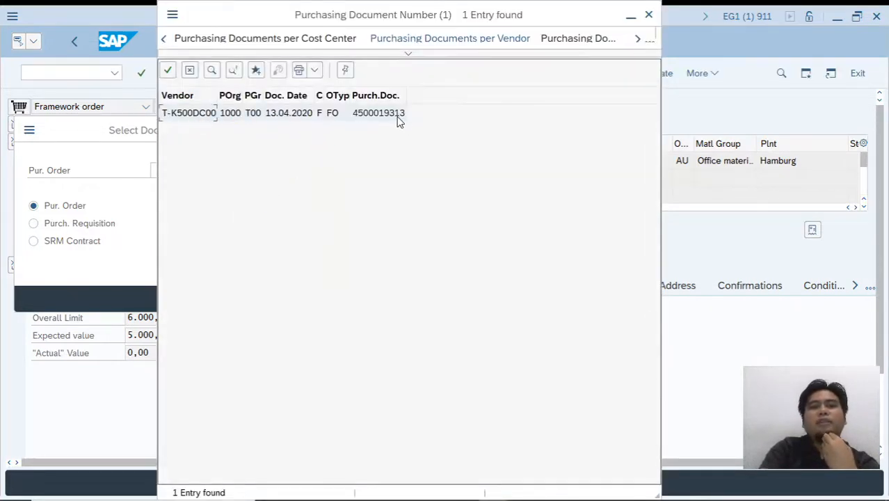
left_click(397, 115)
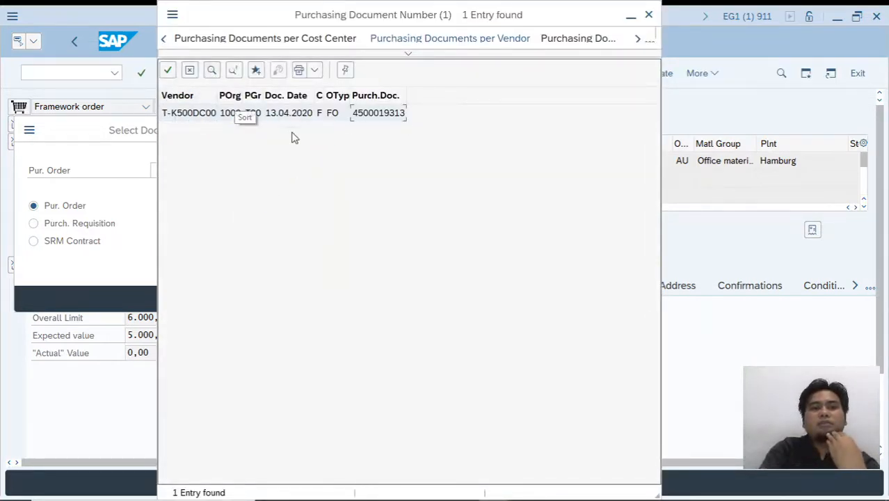
double_click(389, 115)
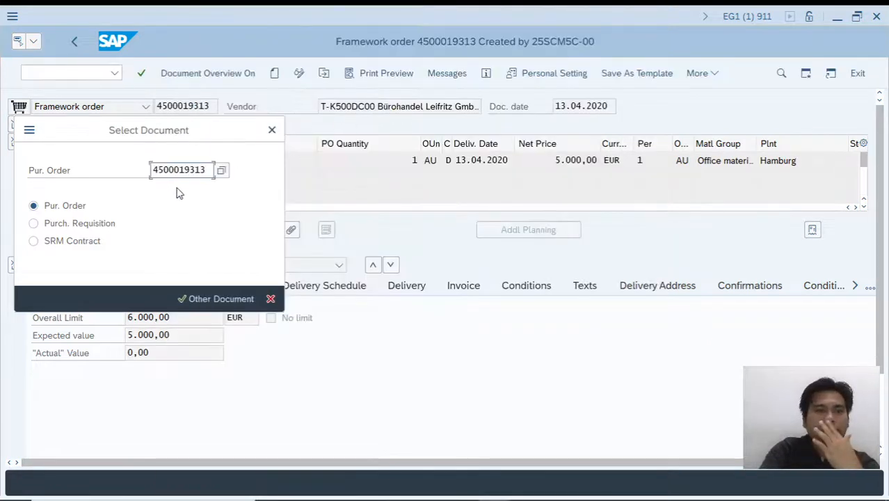
left_click(228, 298)
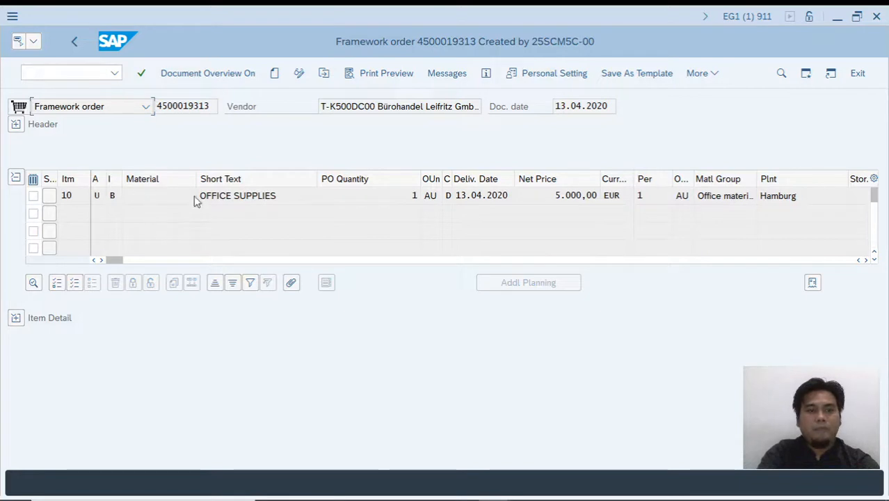
left_click(17, 318)
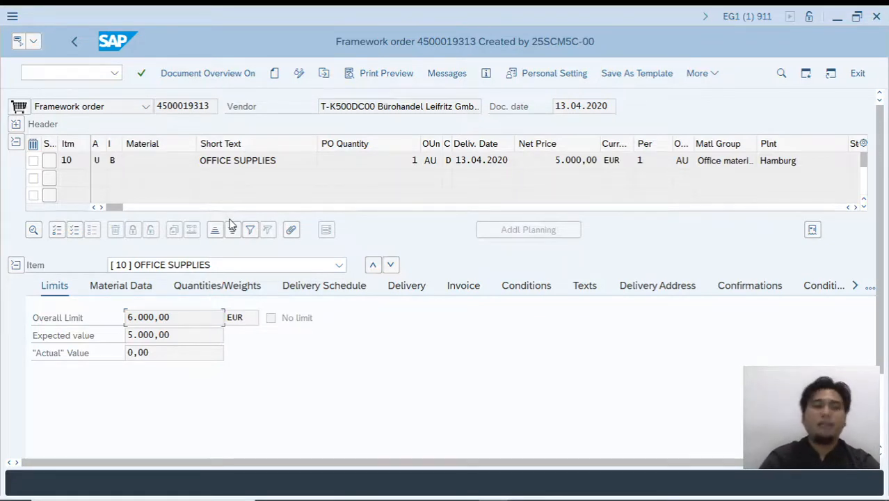
Leave the framework order with /n and start incoming invoice entry (MIRO)
left_click(56, 72)
type("/")
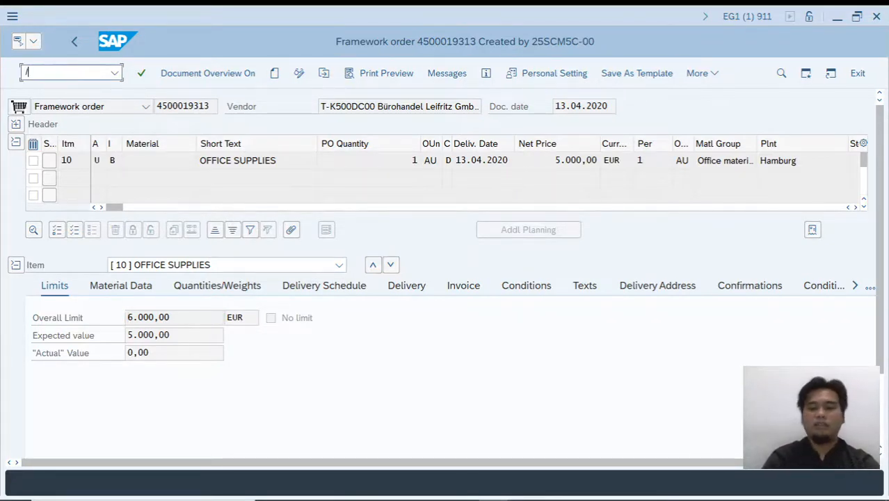
type("n")
key("Return")
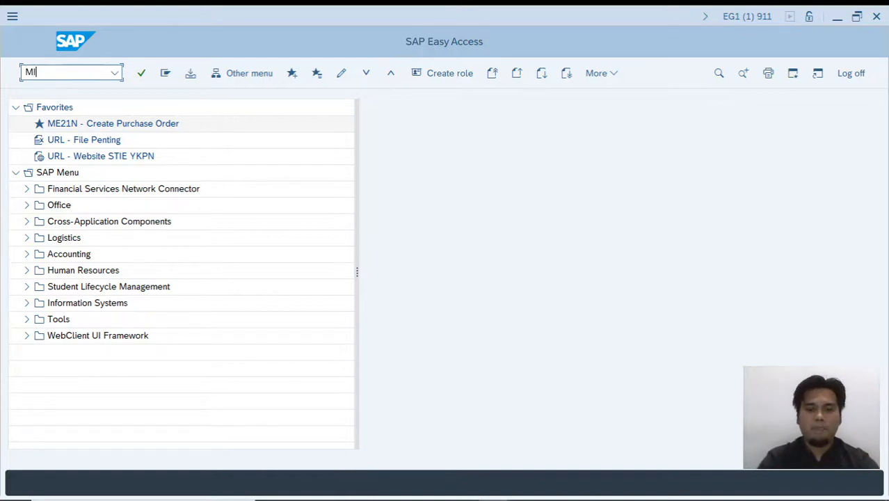
type("RO")
key("Return")
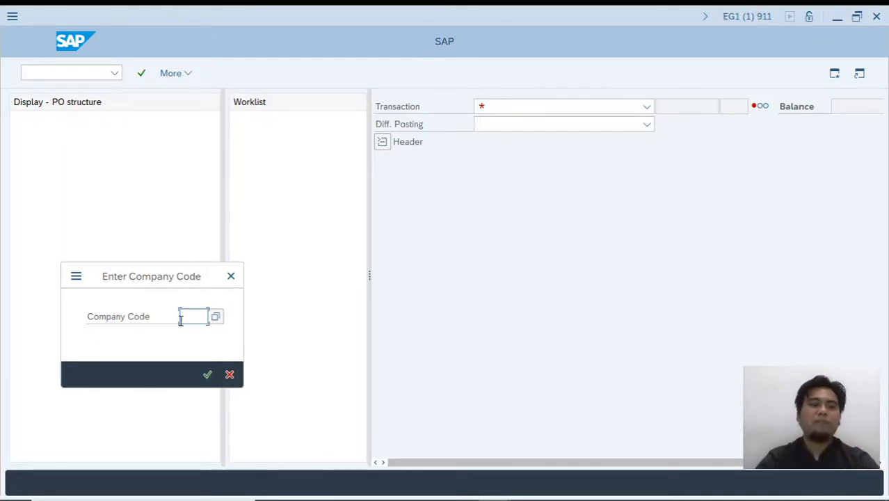
Enter company code 1000 and set the invoice date to 13.04.2020
type("1000")
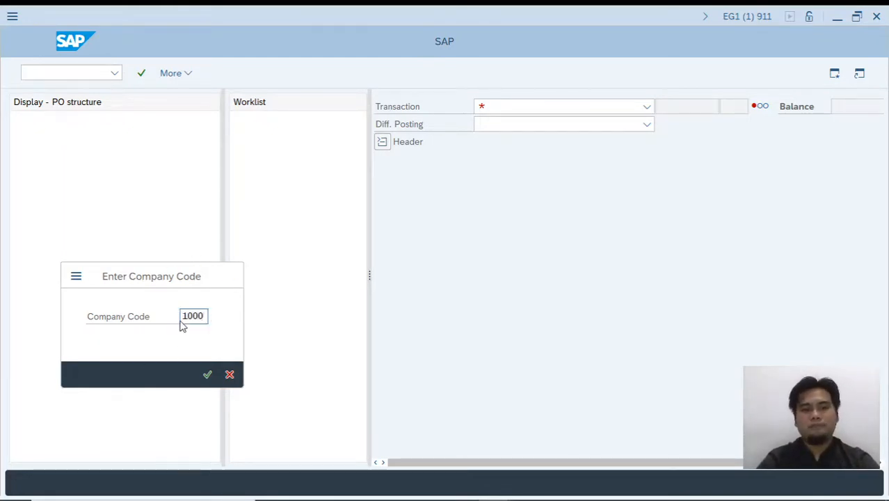
key("Return")
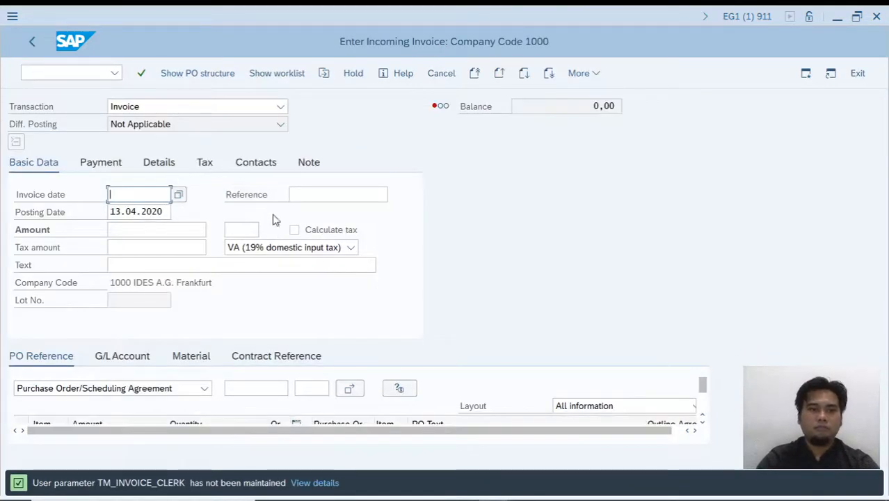
left_click(179, 197)
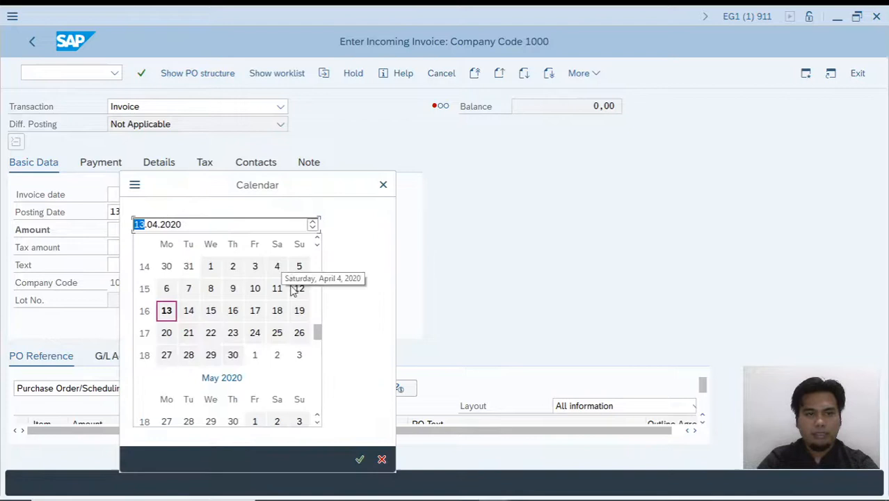
left_click(167, 312)
Select tax code 1I (input tax 10%) and move to the PO reference field
left_click(320, 198)
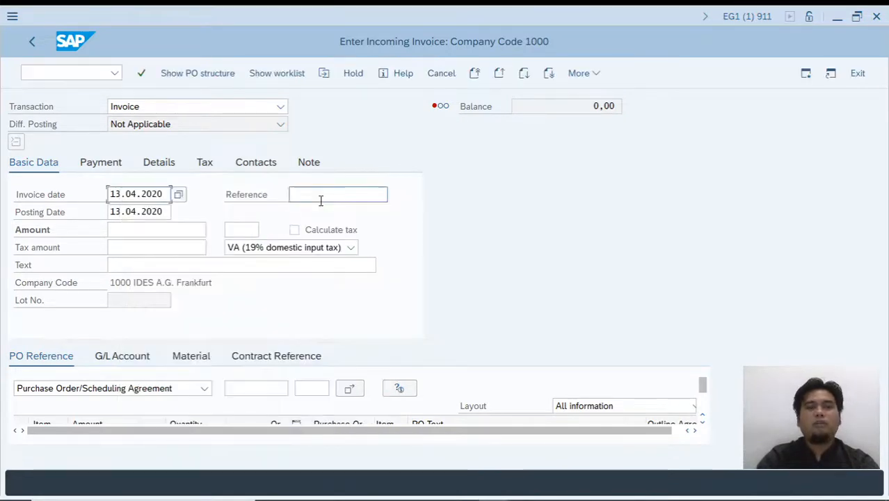
left_click(350, 248)
left_click(299, 287)
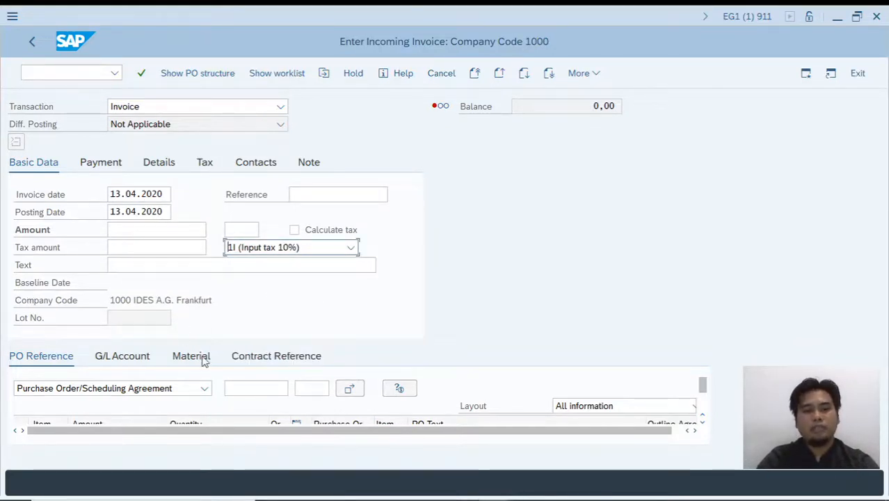
left_click(141, 231)
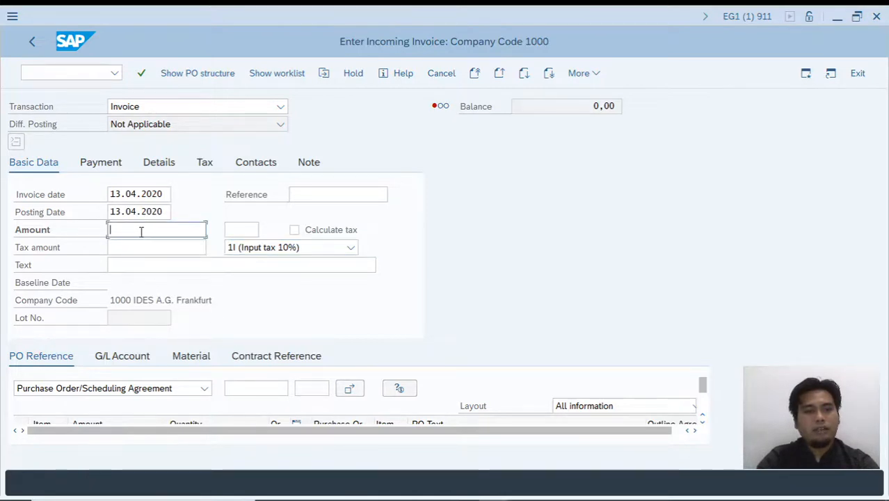
left_click(138, 252)
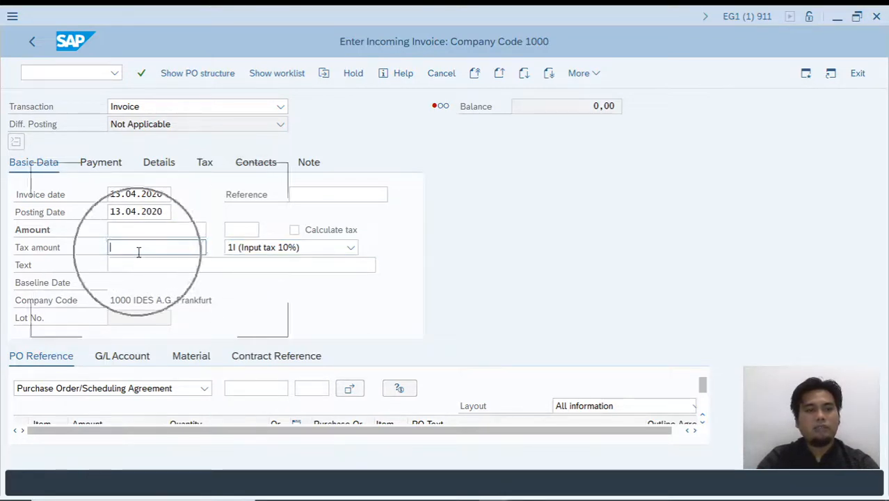
left_click(236, 390)
left_click(295, 388)
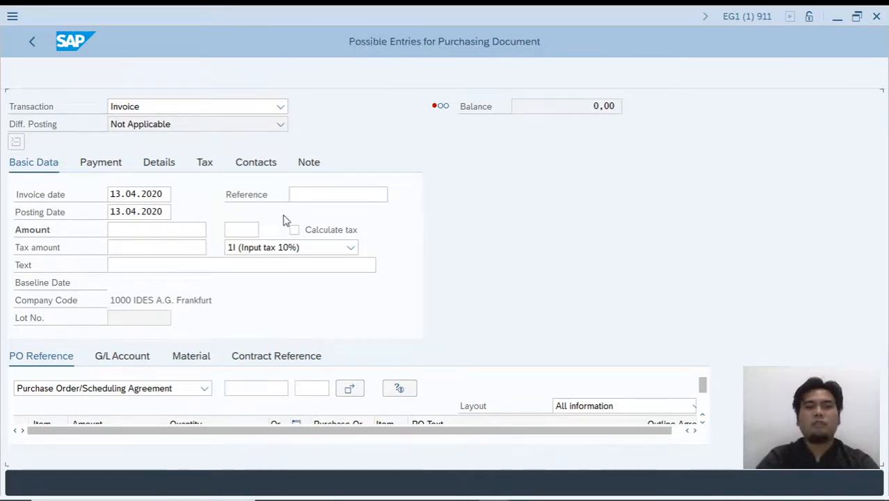
left_click(224, 147)
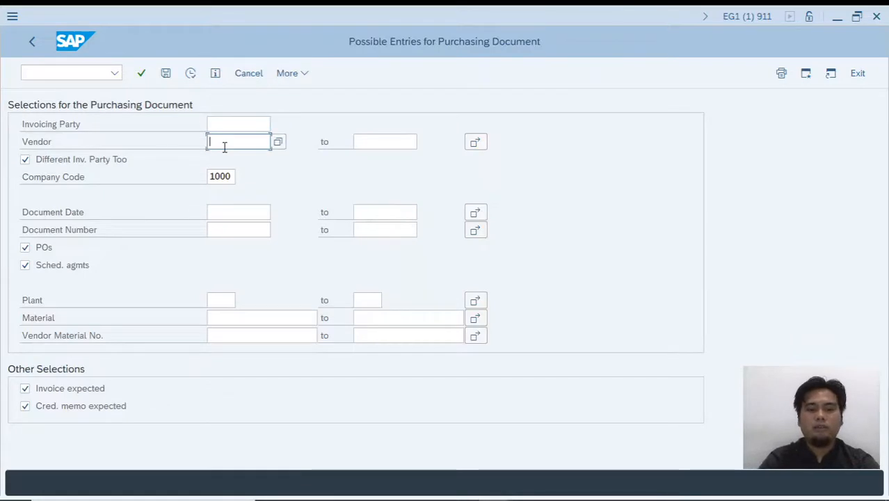
type("T-K500")
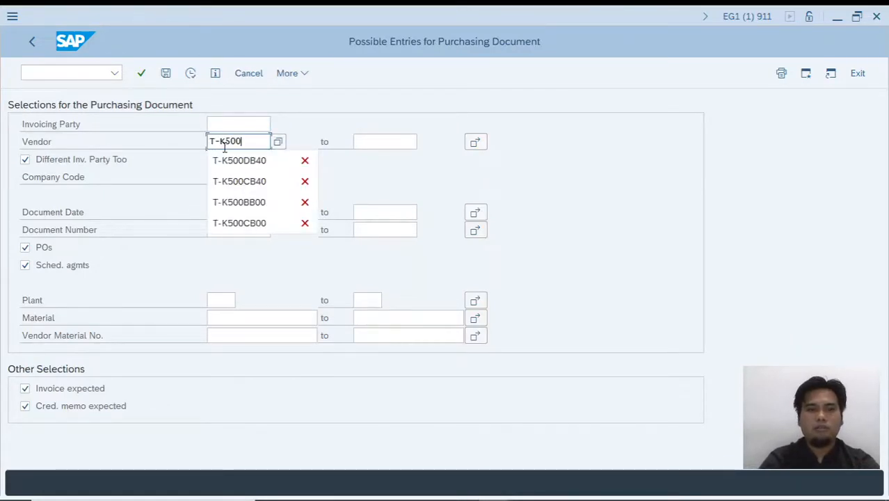
type("DC00")
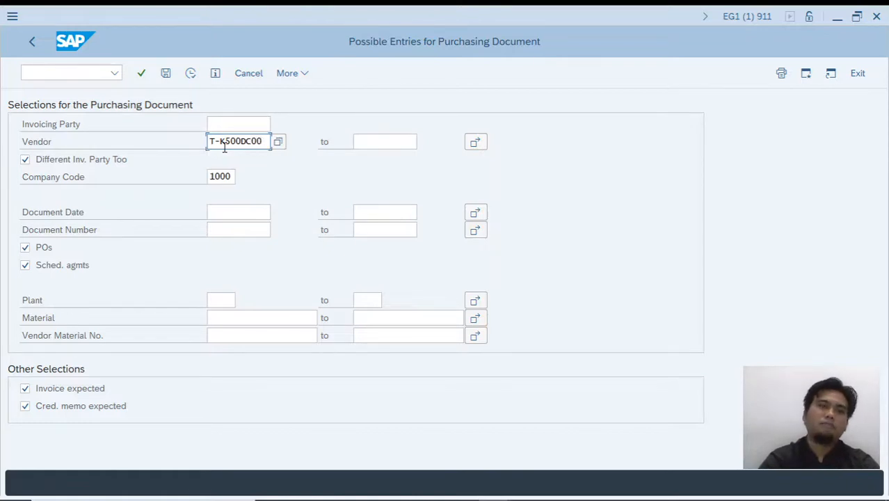
left_click(192, 74)
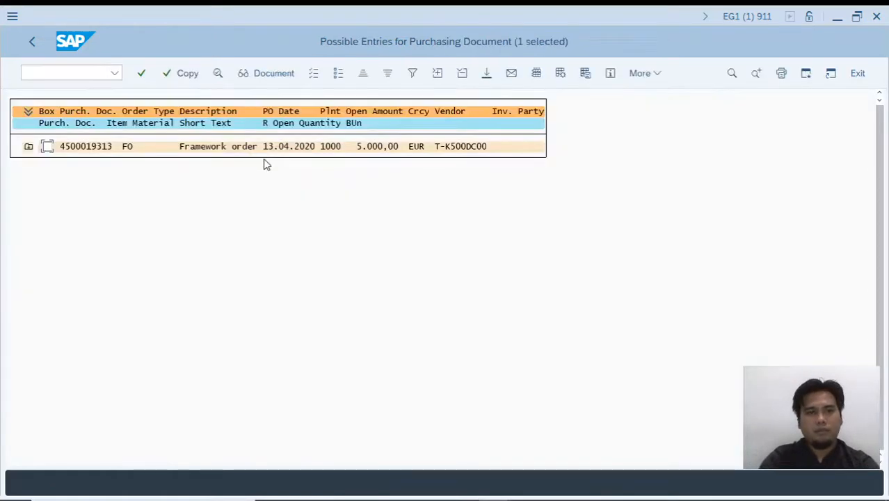
left_click(46, 147)
left_click(179, 74)
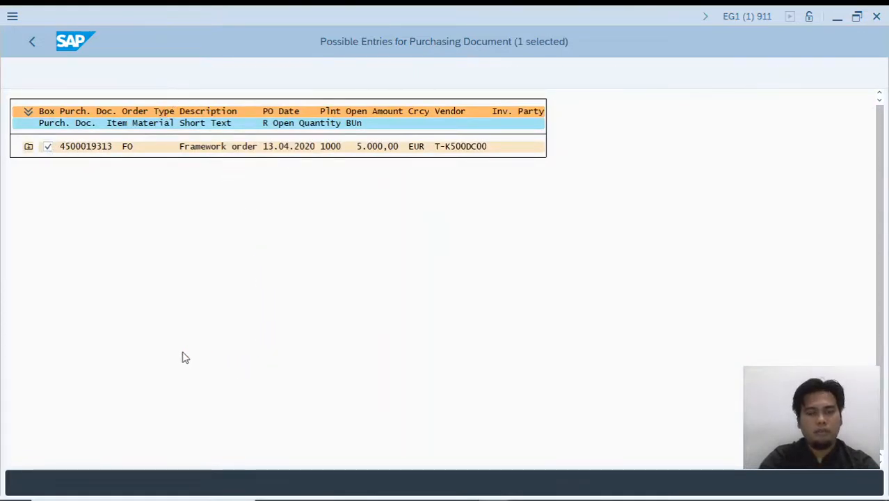
key("ctrl")
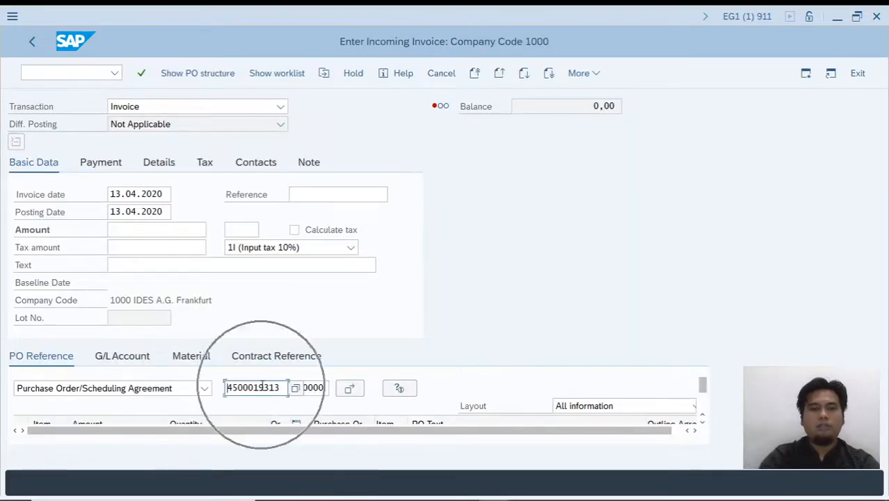
key("Return")
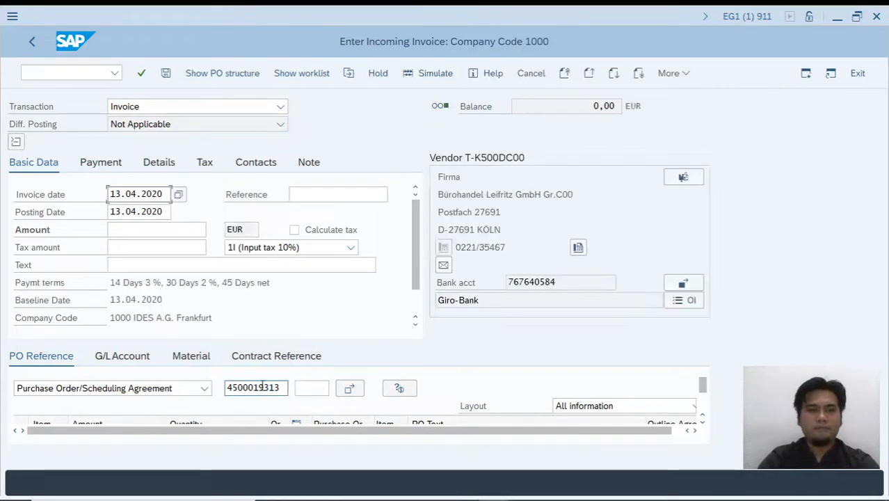
Scroll the Basic Data panel, then switch to the BLANKET PO Excel workbook
scroll(234, 317, "down", 1)
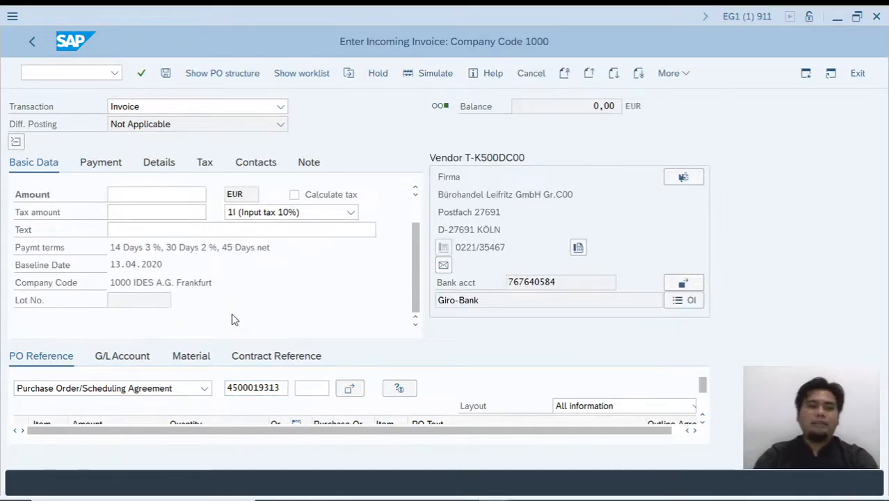
scroll(235, 317, "up", 1)
scroll(263, 281, "down", 1)
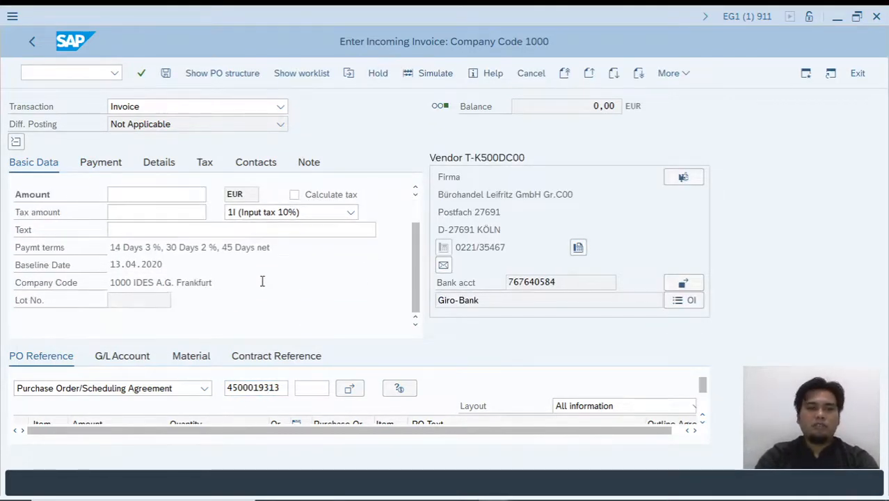
scroll(372, 348, "up", 1)
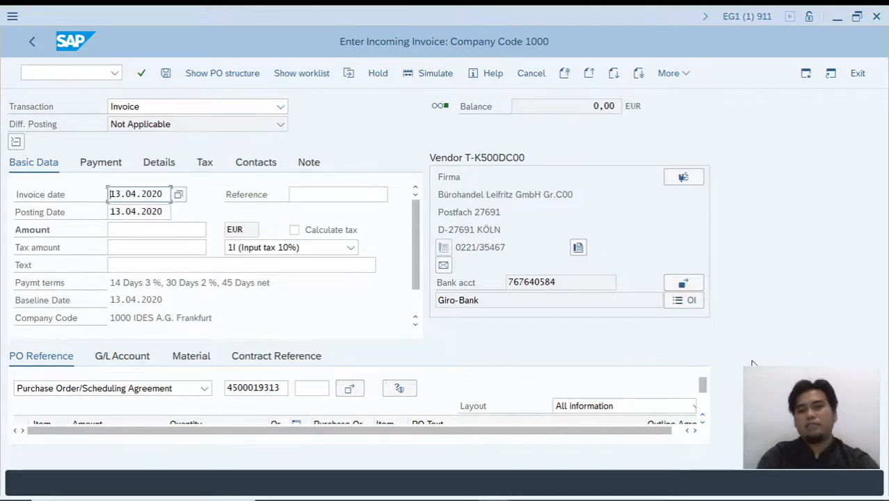
scroll(745, 371, "down", 1)
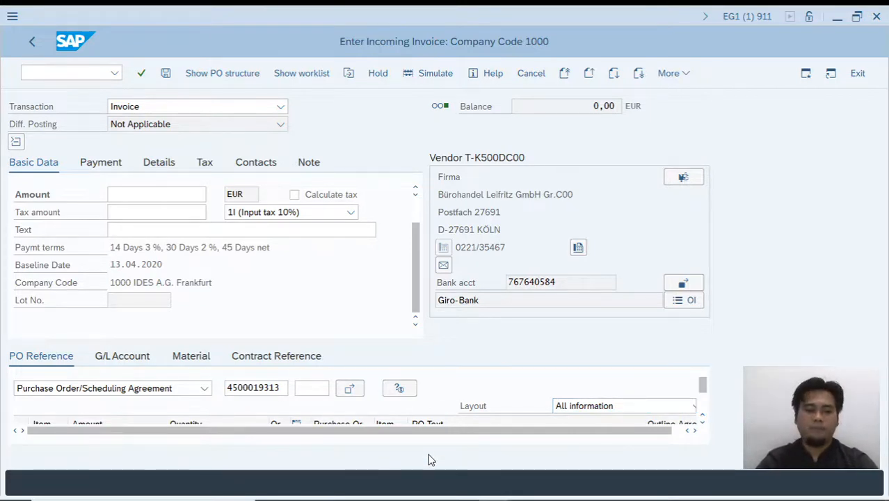
key("alt+Tab")
key("alt+Tab")
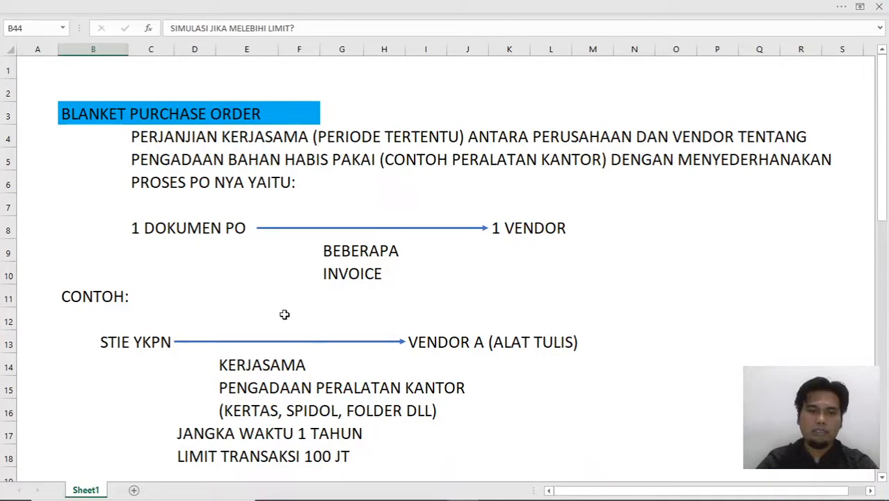
Check the planned lines in Excel (100 and 400, cost centre, 10% tax), then return to SAP
scroll(285, 314, "down", 10)
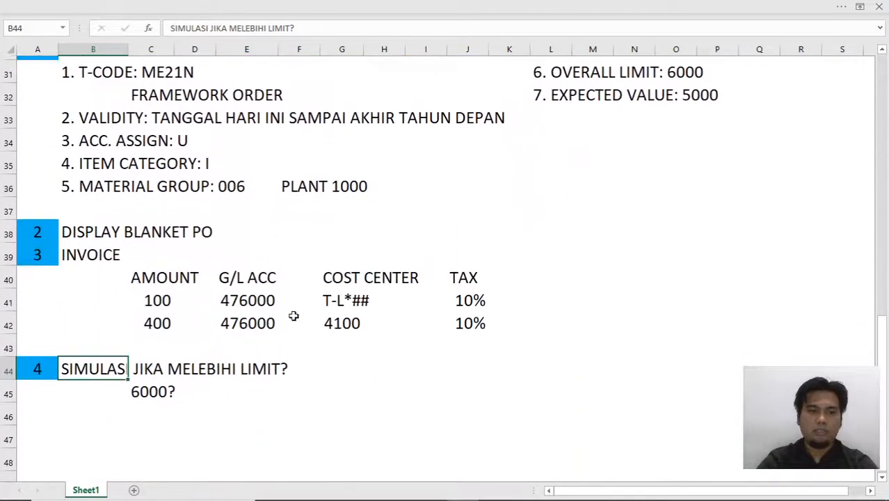
left_click(293, 296)
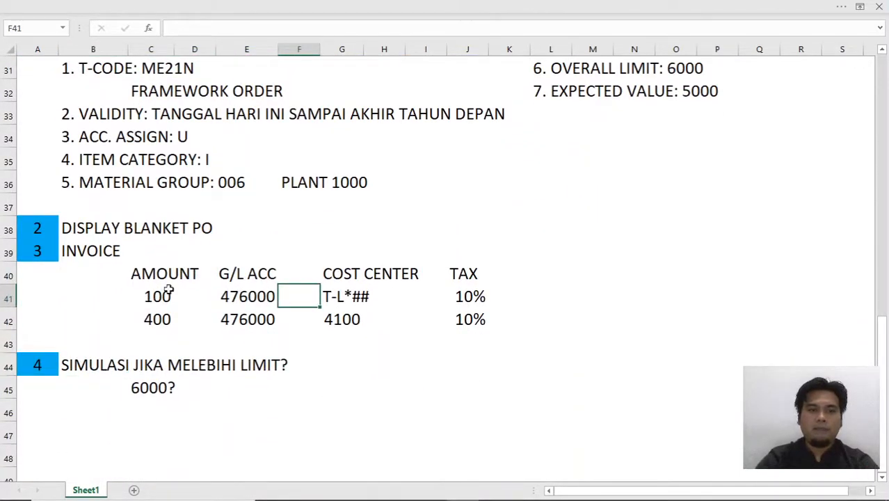
left_click(145, 295)
left_click(167, 316)
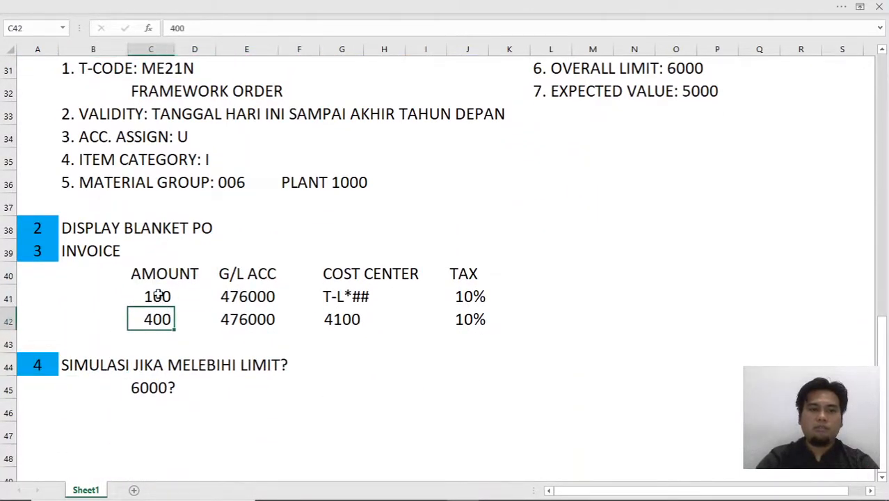
left_click(159, 295)
left_click(341, 299)
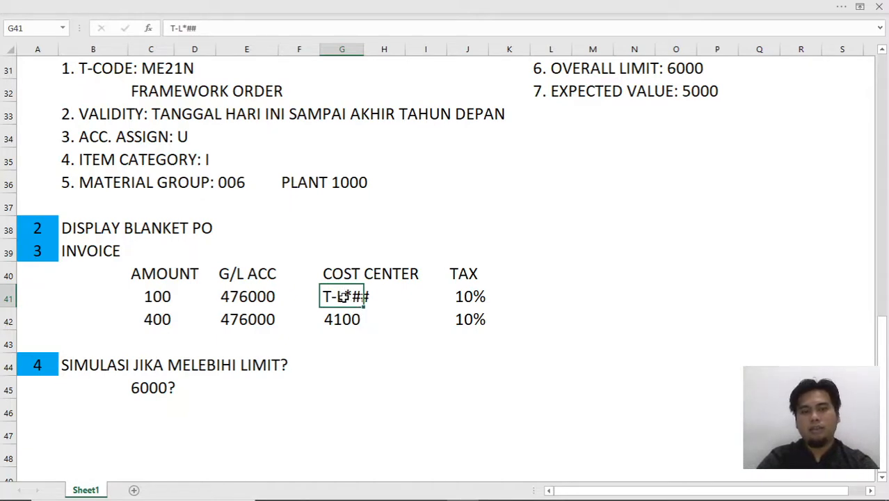
left_click(480, 295)
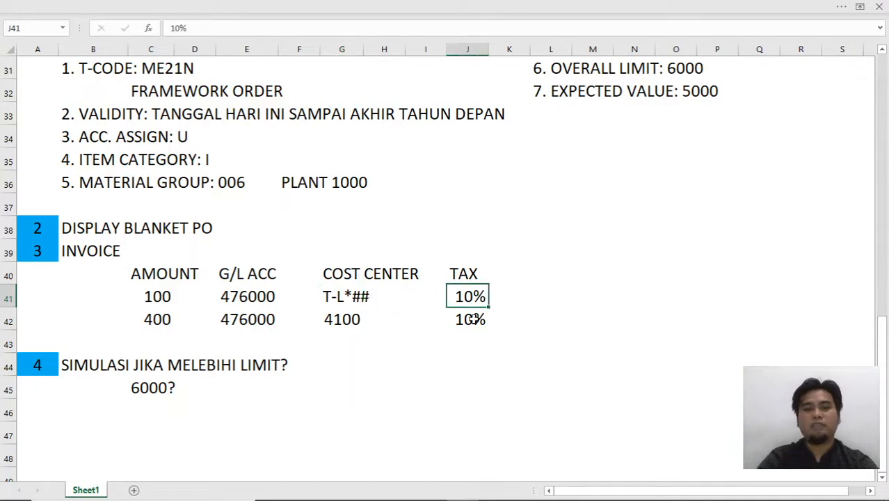
key("alt+Tab")
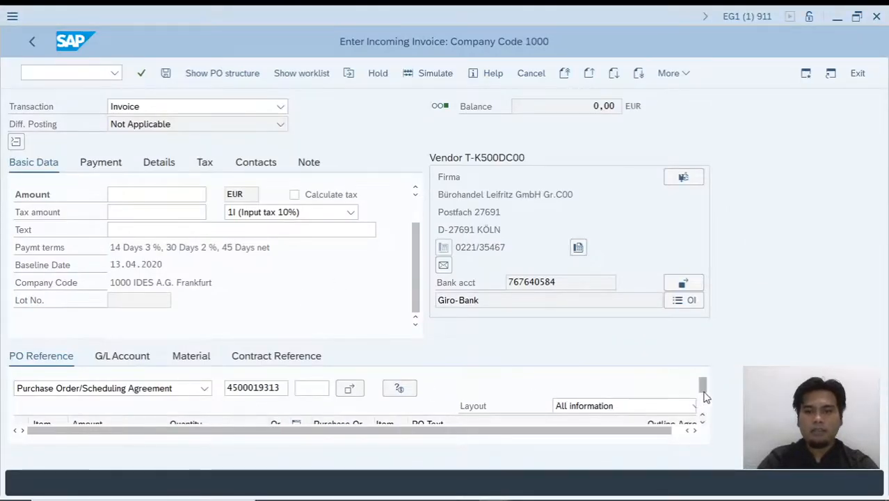
left_click_drag(703, 394, 703, 410)
scroll(293, 396, "up", 2)
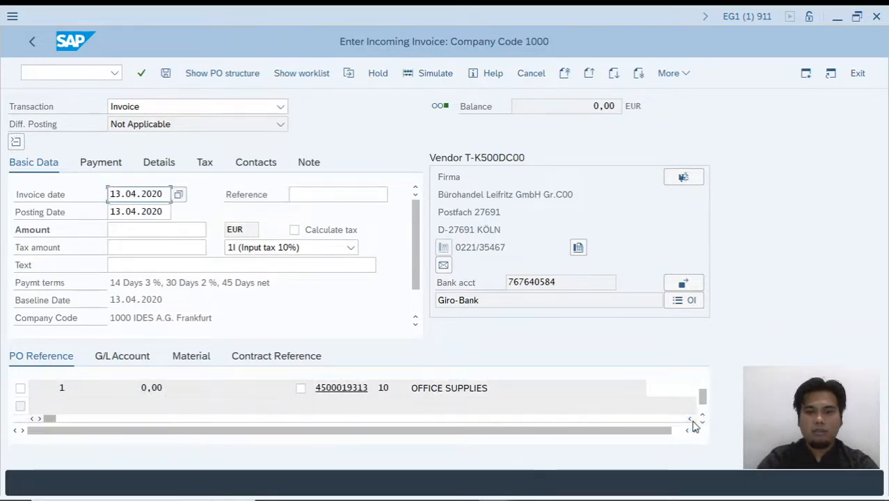
left_click(39, 418)
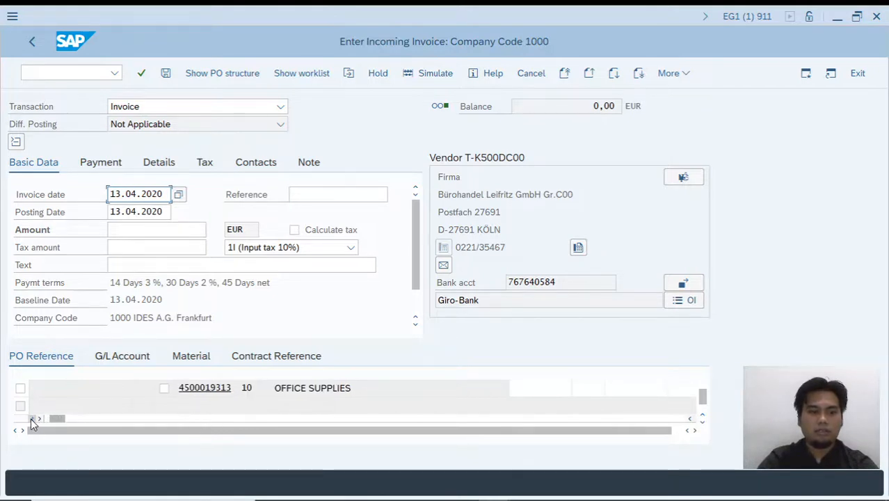
left_click(32, 418)
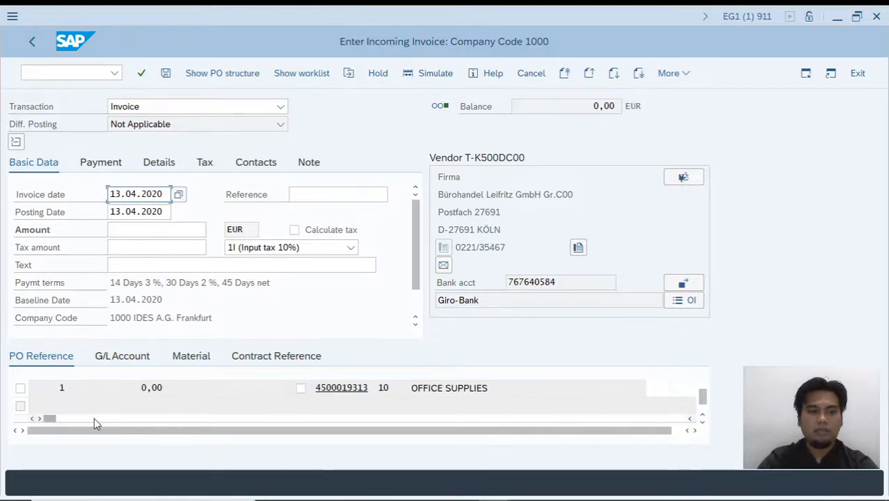
left_click(359, 391)
key("Tab")
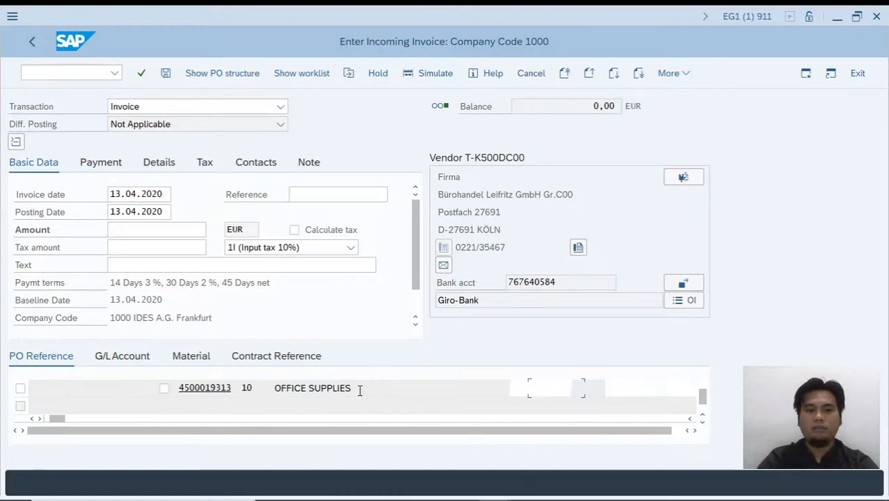
key("Tab")
key("Tab")
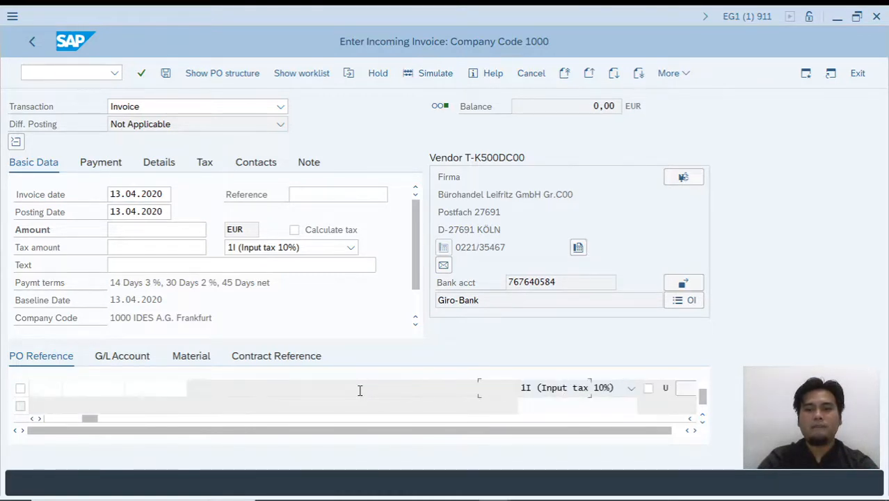
key("Tab")
key("Tab")
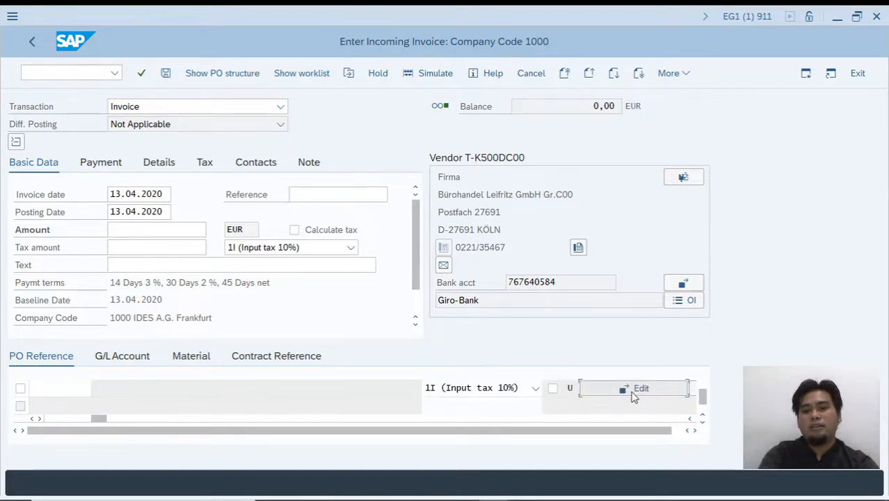
Enter the first account assignment line: 100 on G/L 476000, cost centre T-LC40
left_click(624, 392)
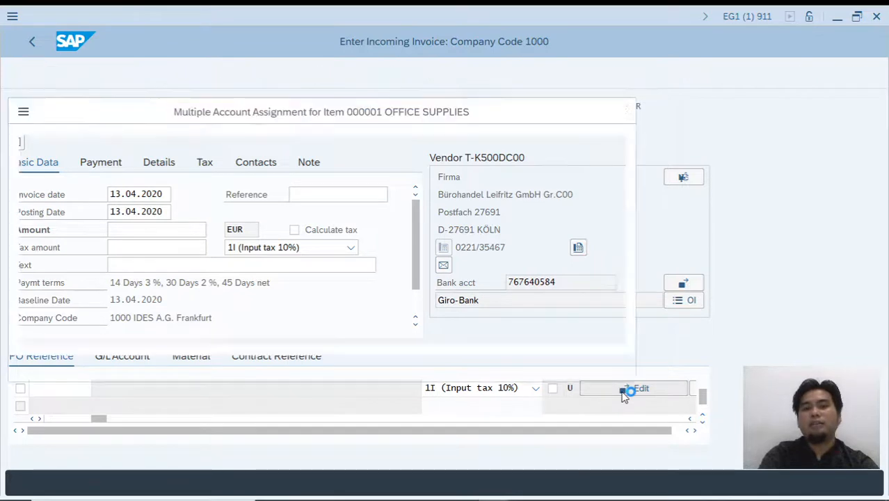
left_click(87, 168)
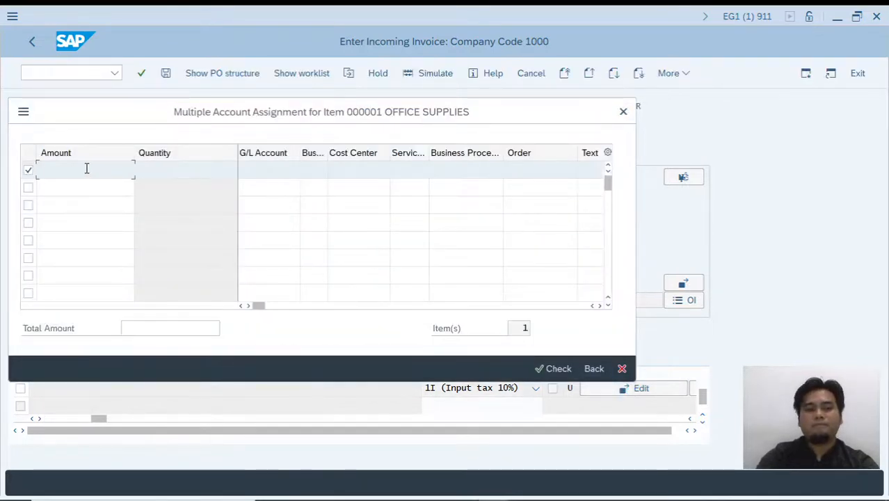
type("100")
left_click(256, 173)
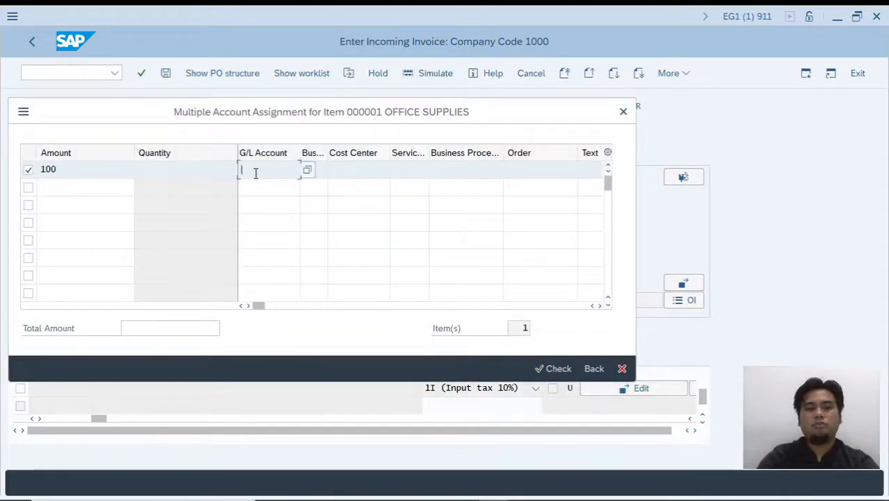
type("476")
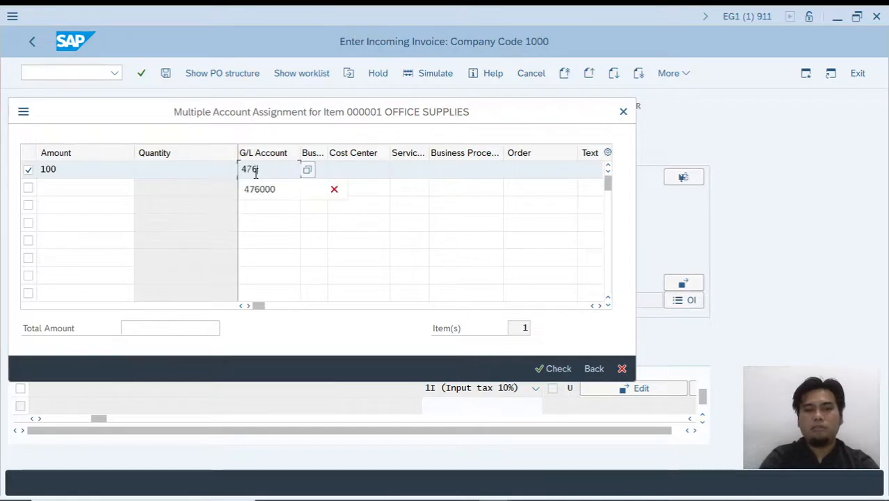
left_click(263, 191)
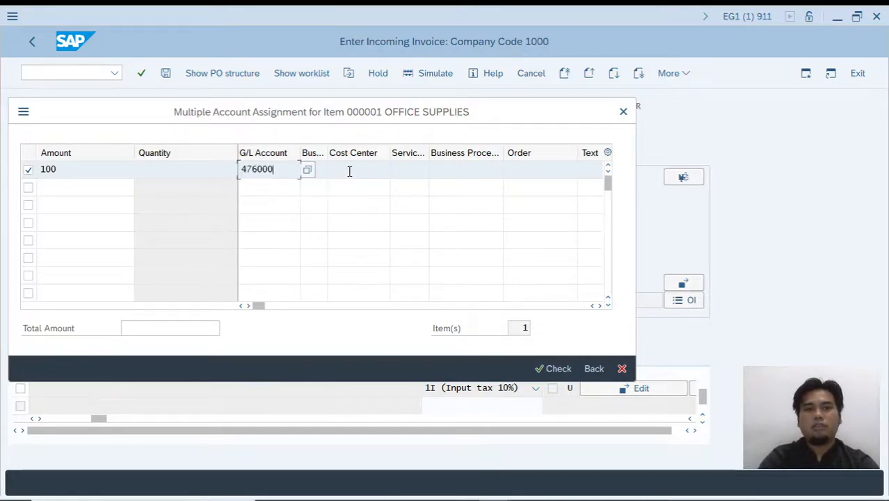
left_click(351, 169)
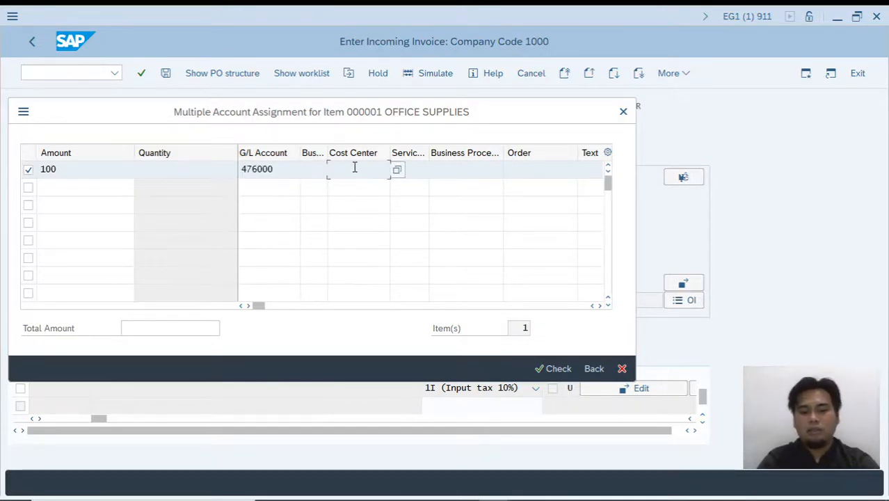
type("T-L")
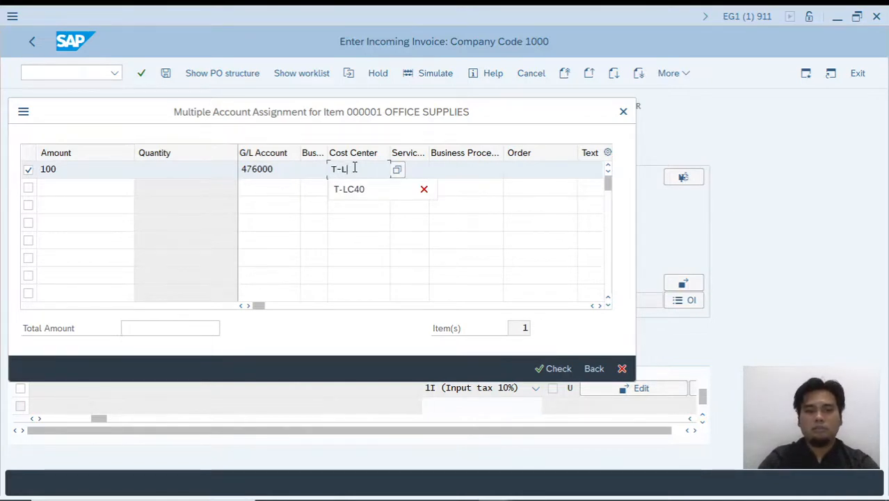
type("C")
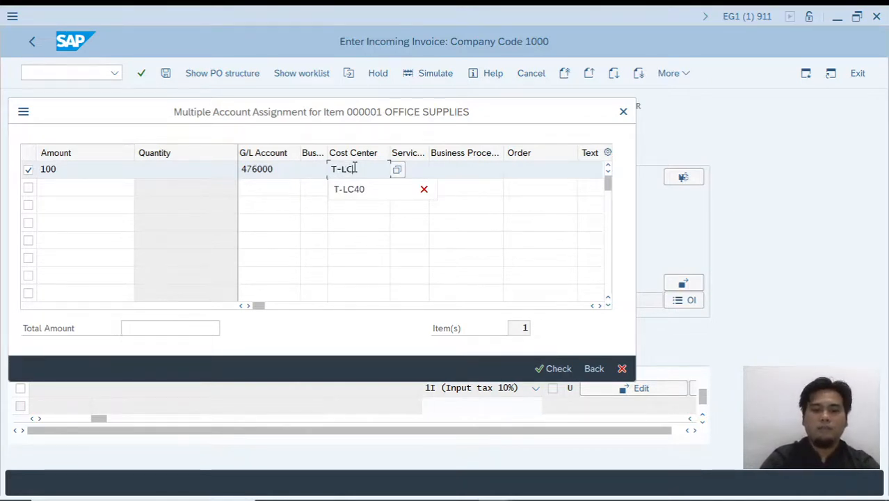
type("40")
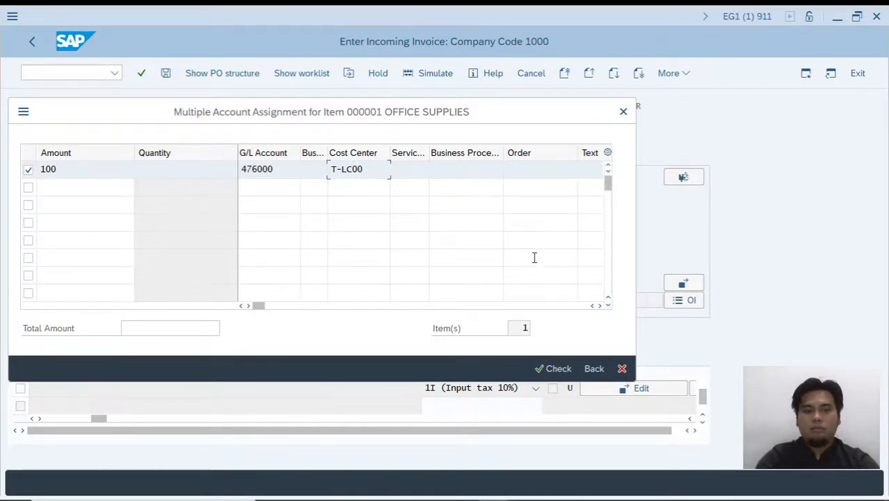
key("Tab")
key("Tab")
key("Tab")
key("Tab")
key("Tab")
key("Tab")
key("Tab")
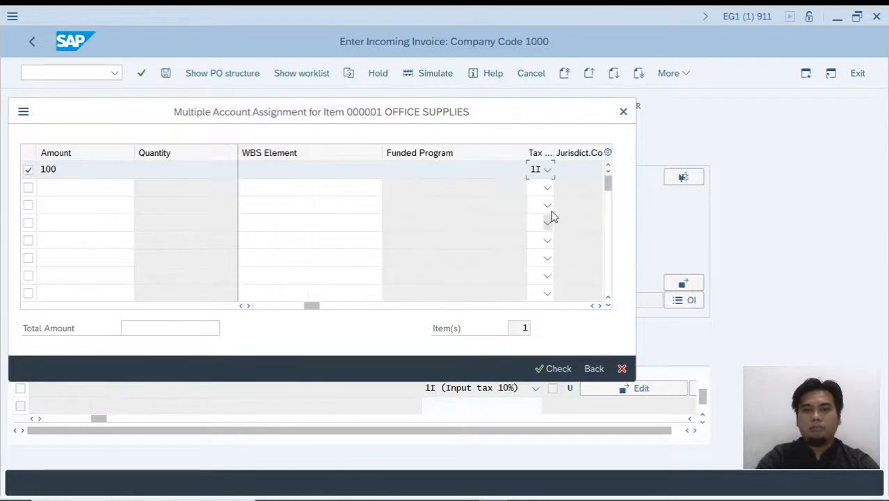
left_click(548, 169)
left_click(433, 211)
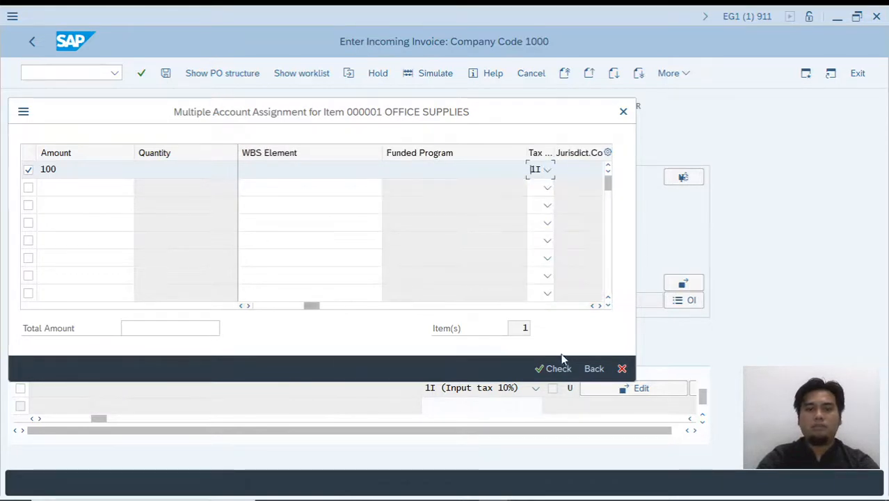
left_click_drag(317, 307, 171, 286)
Add the second line: 400 on G/L 476000, cost centre 4100, tax code 1I
left_click(66, 187)
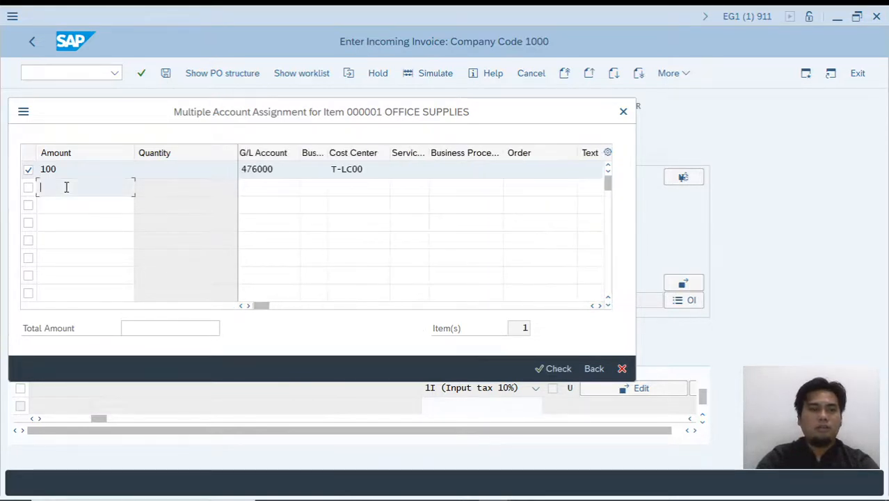
type("400")
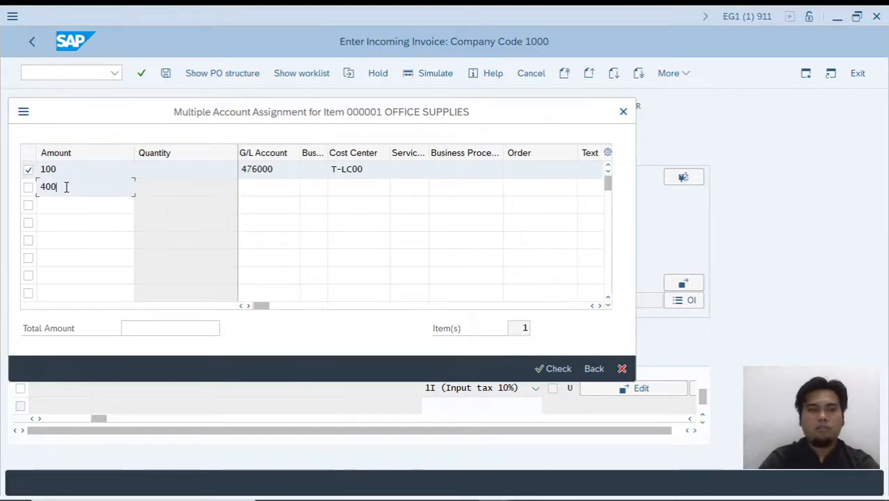
left_click(267, 187)
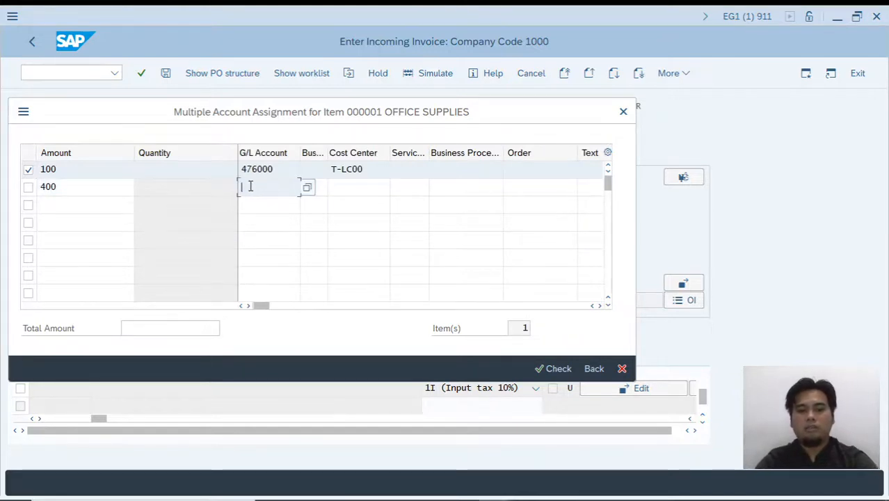
type("4")
left_click(254, 206)
left_click(354, 186)
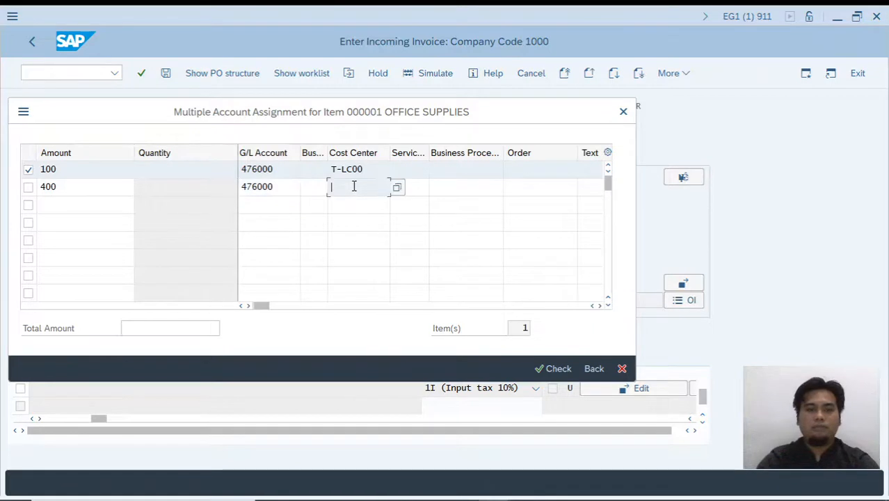
type("4100")
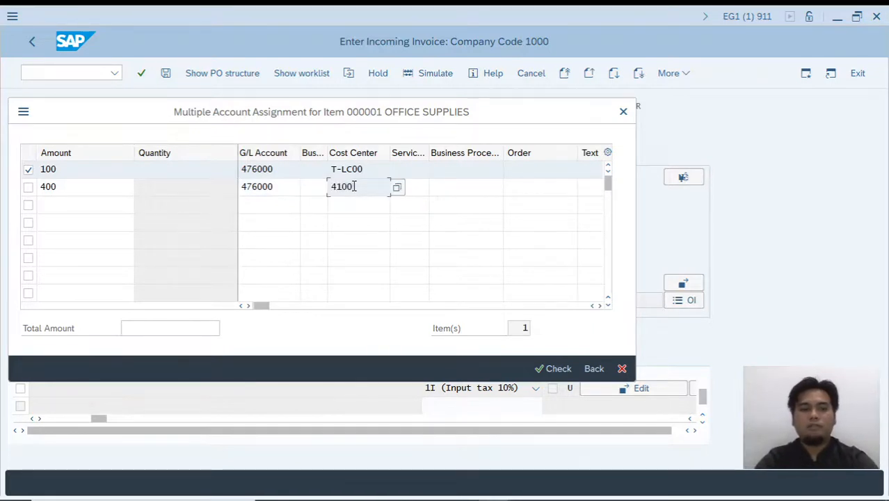
key("Tab")
key("Tab")
key("Tab")
key("Tab")
key("Tab")
key("Tab")
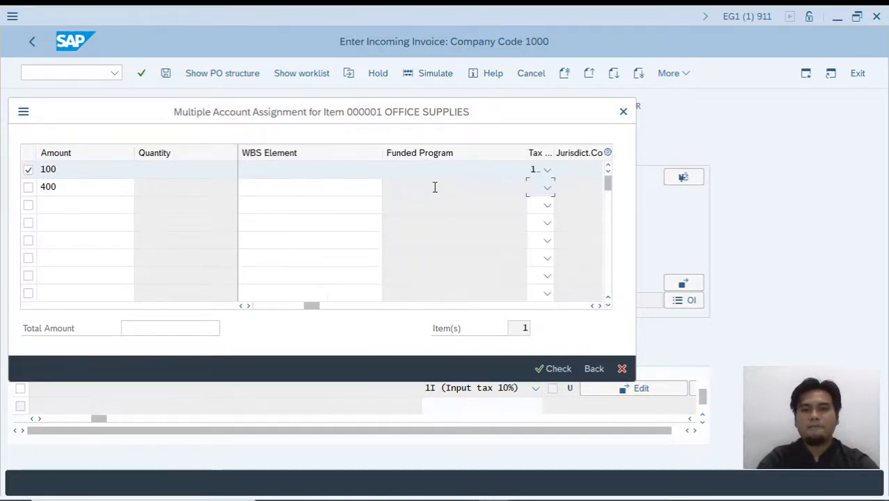
left_click(547, 188)
left_click(480, 227)
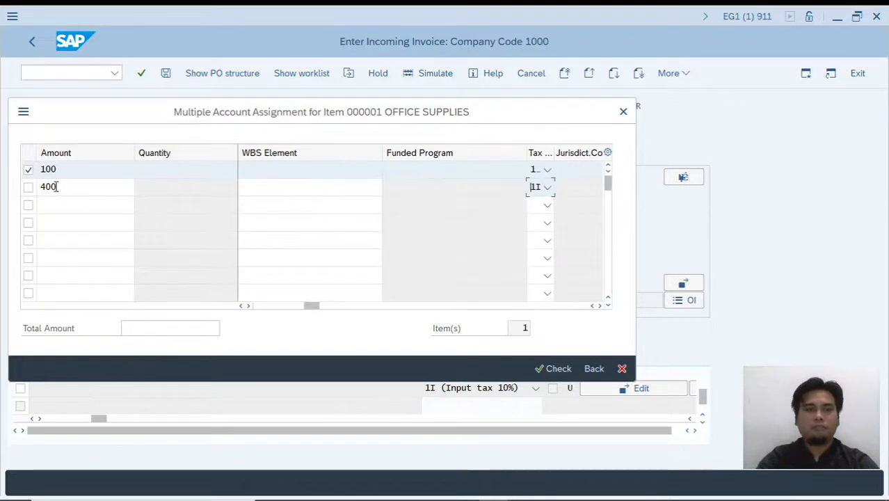
Check the 500,00 split and return to the invoice
left_click(29, 189)
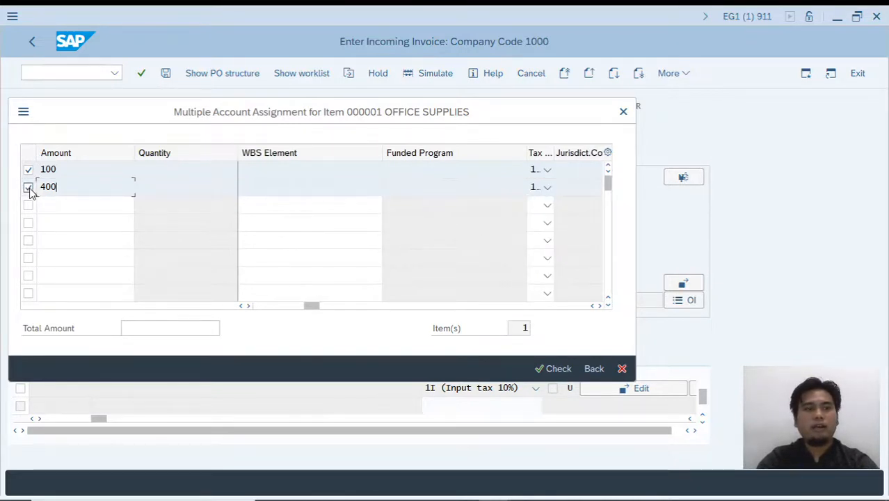
left_click(560, 369)
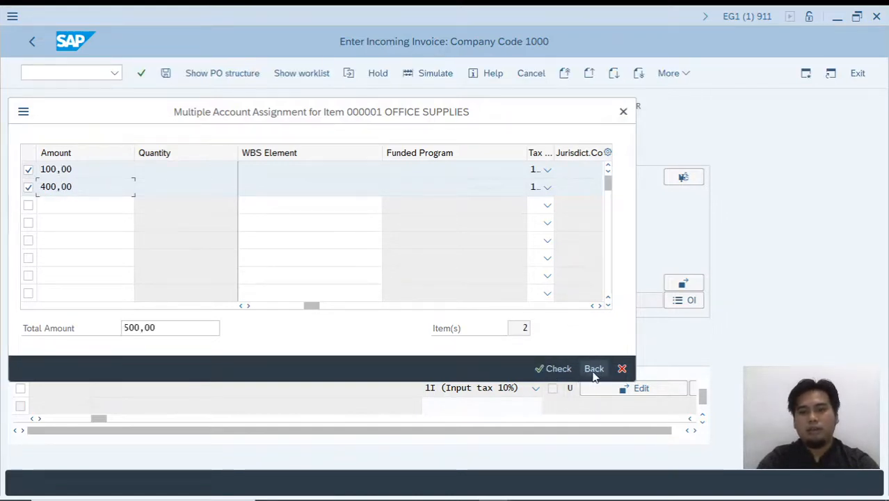
left_click(558, 368)
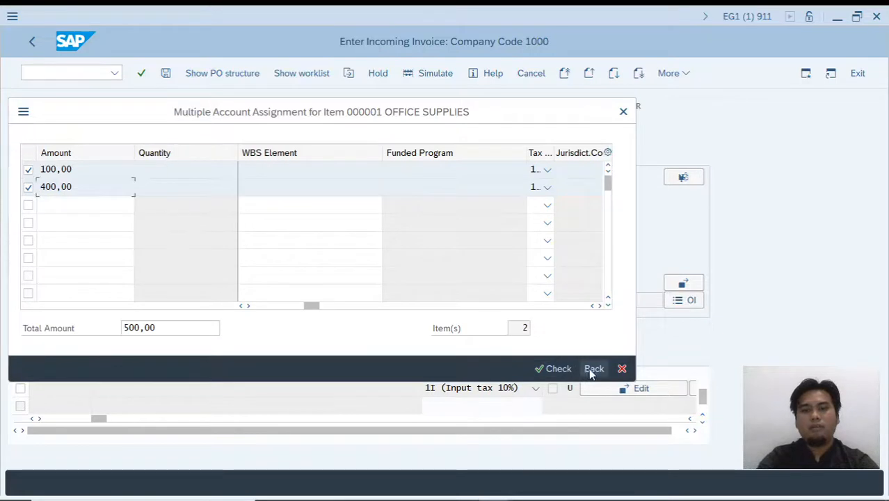
left_click(594, 369)
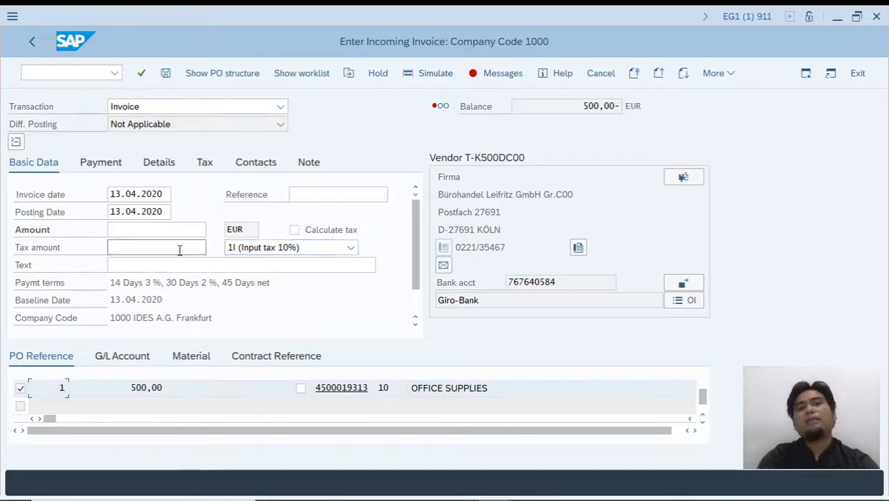
Enable Calculate tax, enter amount 550,00 so the balance is zero, and post the invoice
left_click(295, 230)
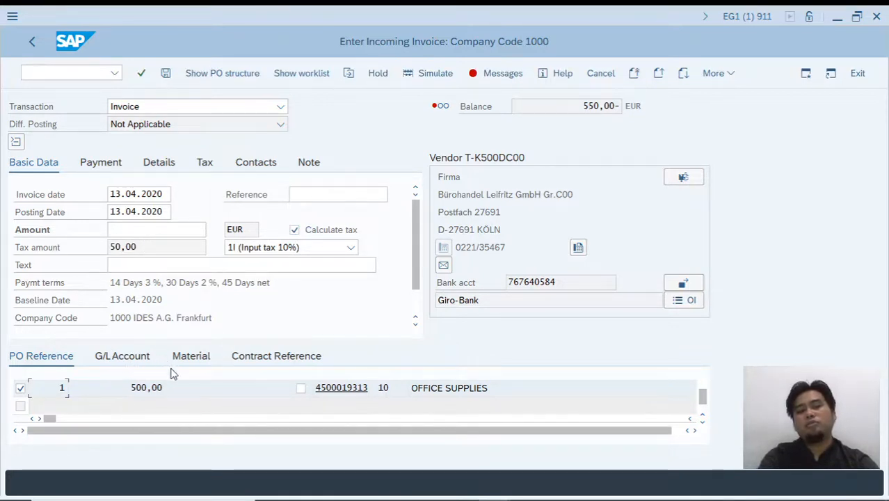
left_click(116, 263)
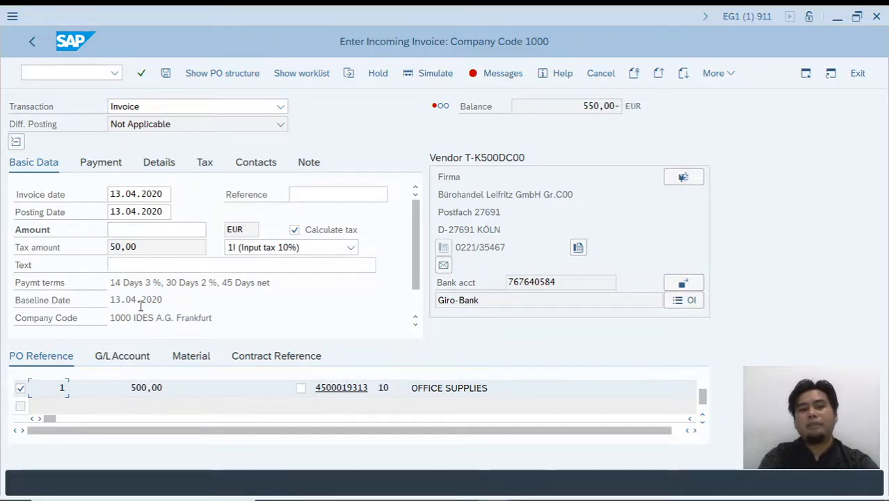
key("ctrl")
key("ctrl")
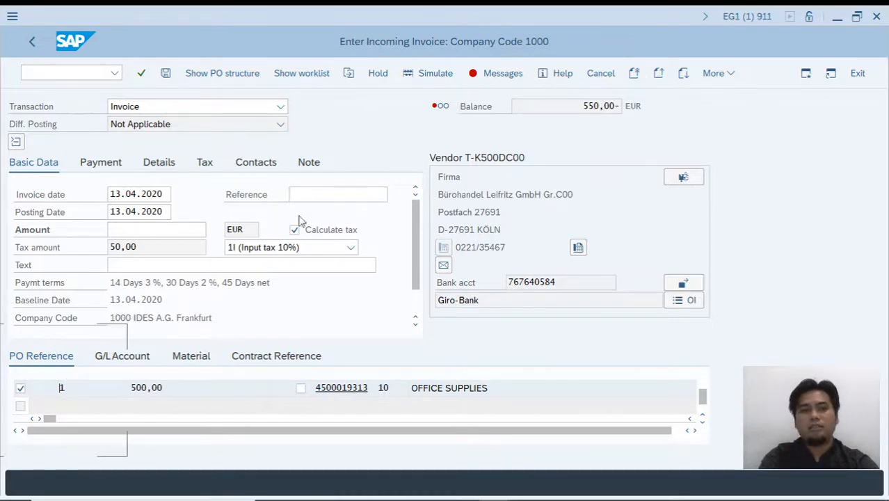
left_click(151, 231)
type("550")
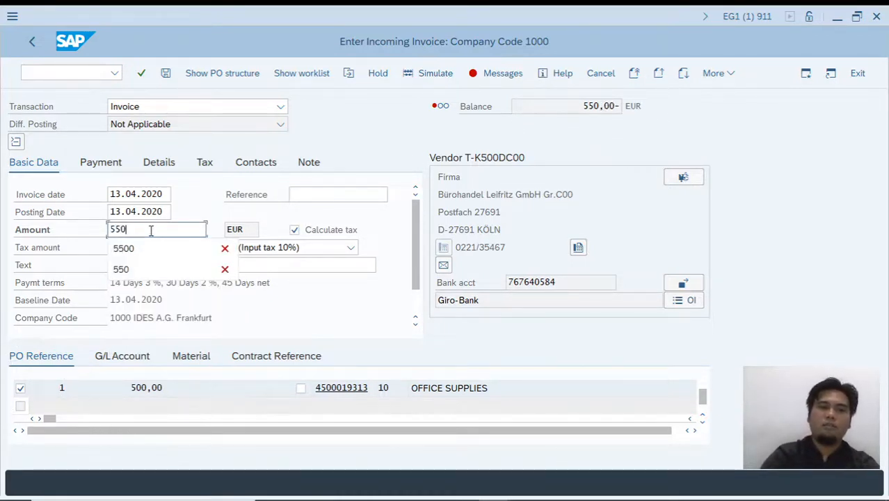
key("Return")
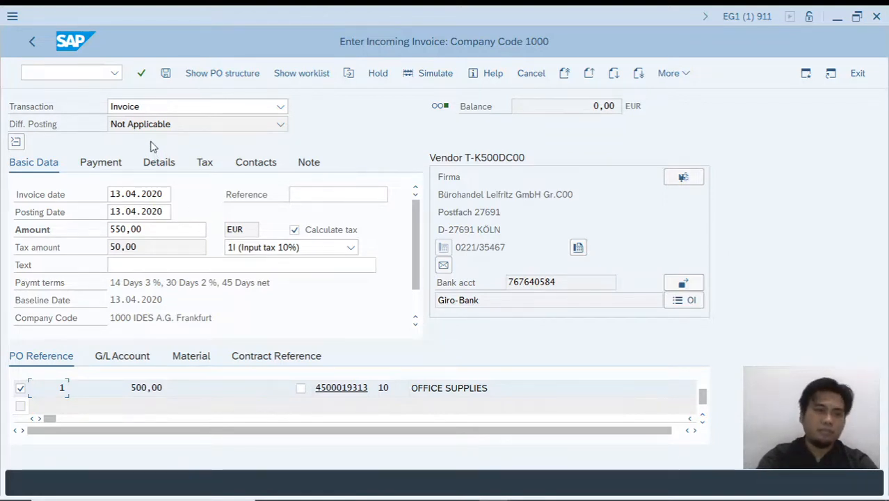
left_click(167, 78)
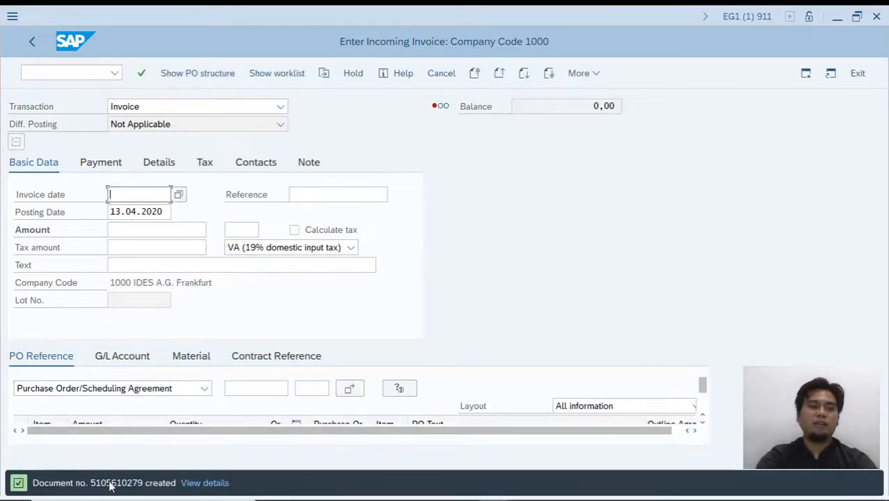
key("ctrl")
key("ctrl")
key("ctrl")
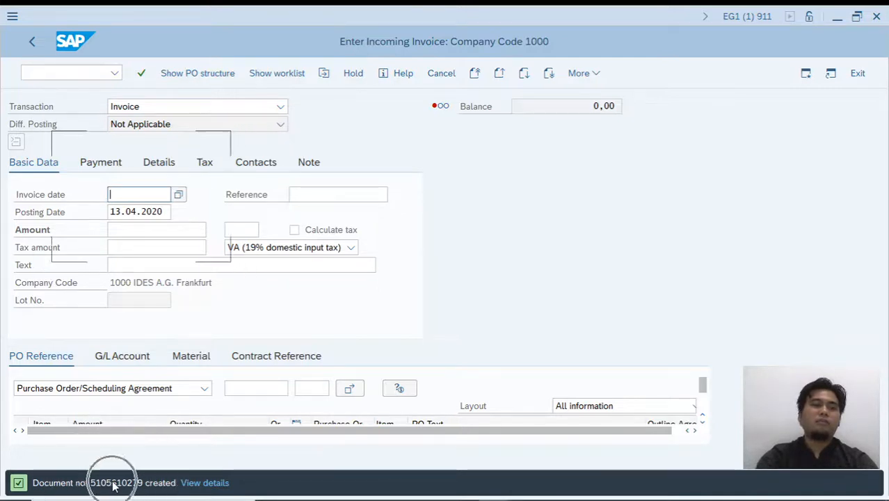
left_click(80, 73)
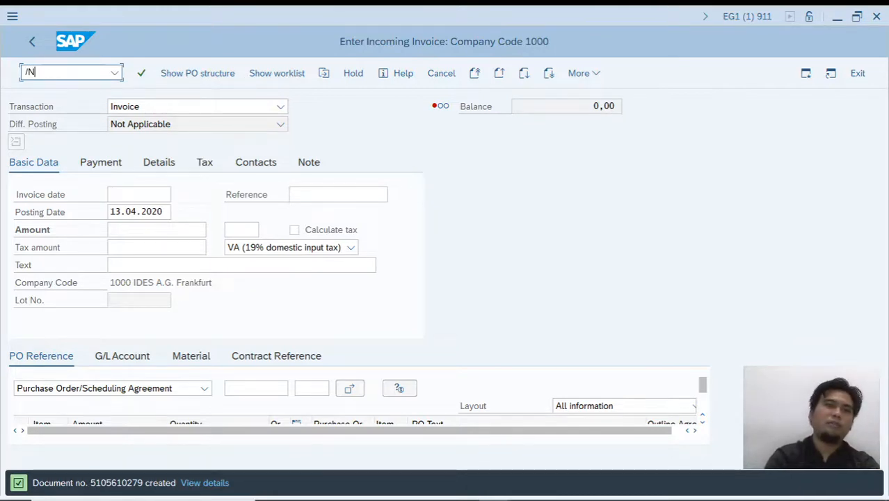
type("/NME23N")
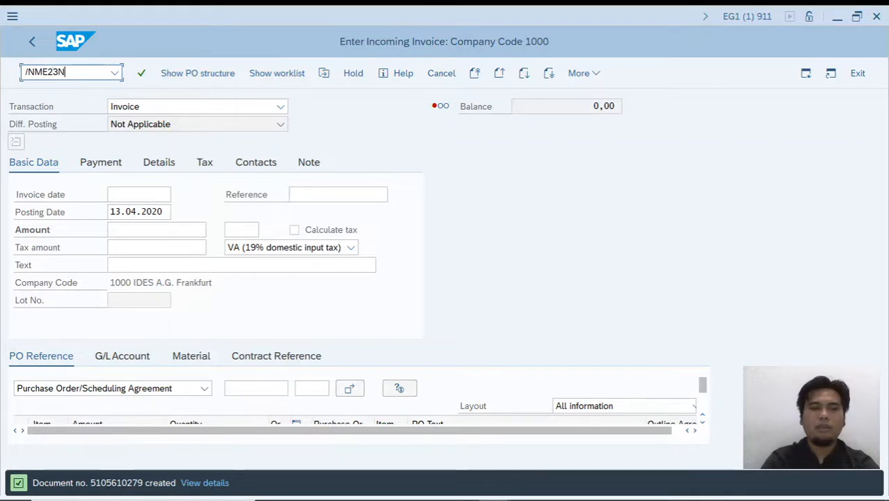
key("Return")
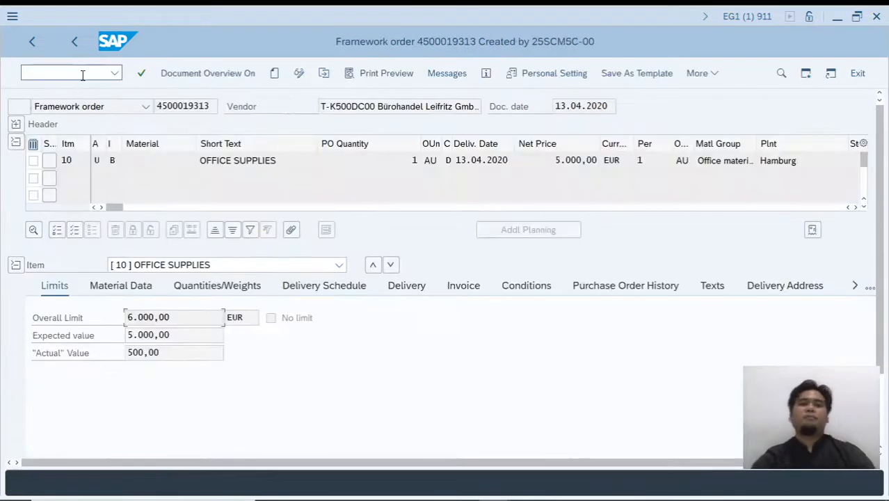
left_click(196, 107)
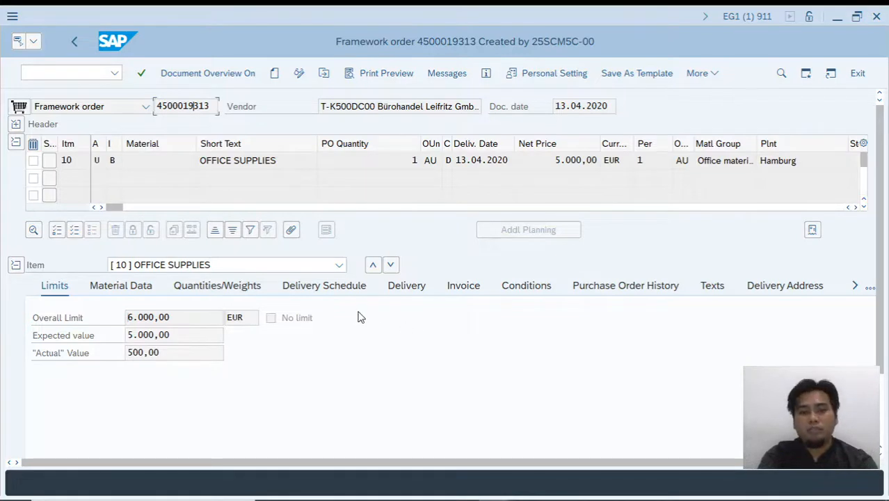
left_click(634, 292)
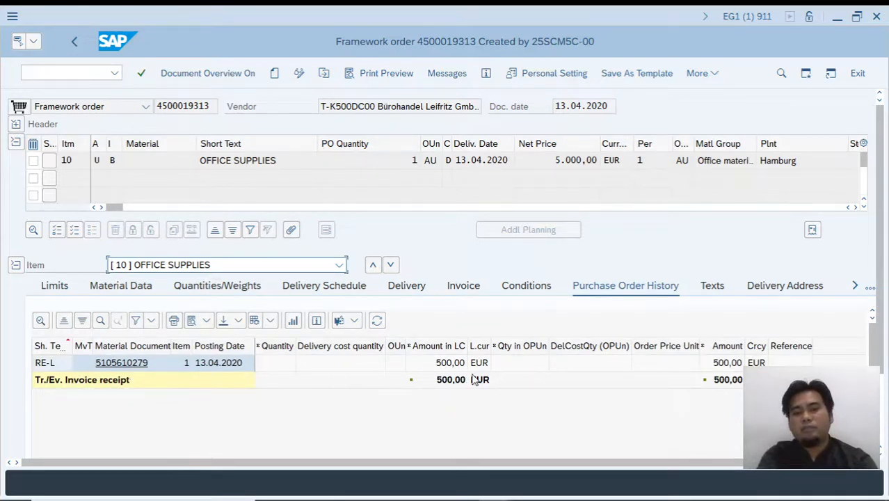
left_click(133, 362)
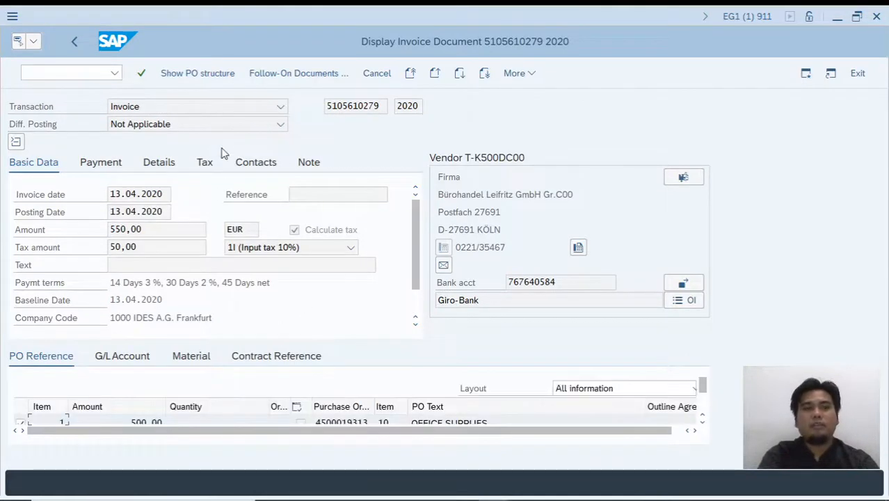
left_click(75, 41)
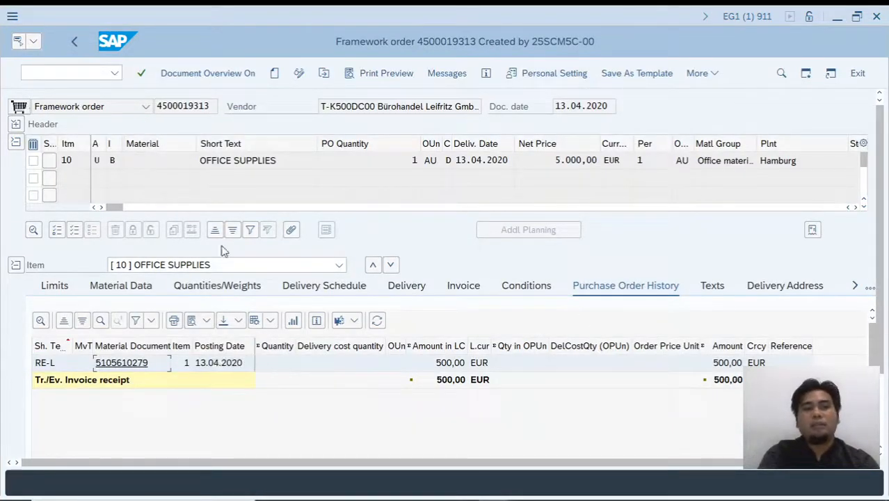
left_click(201, 105)
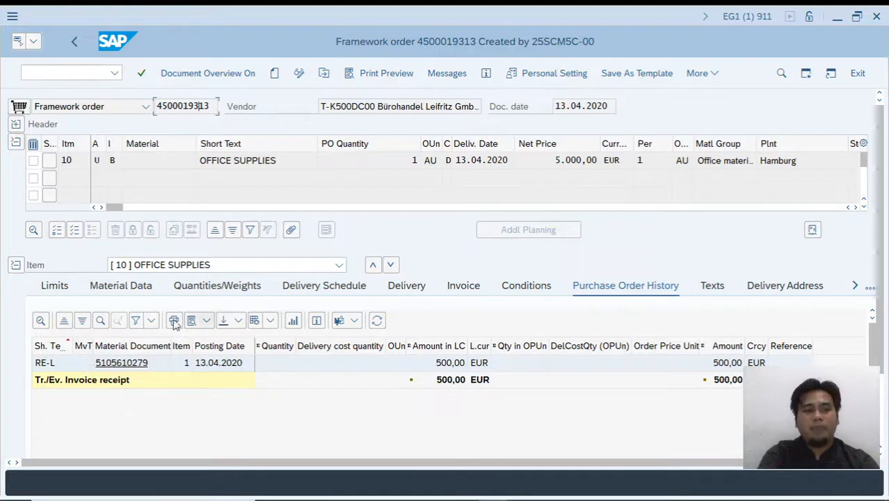
left_click(63, 286)
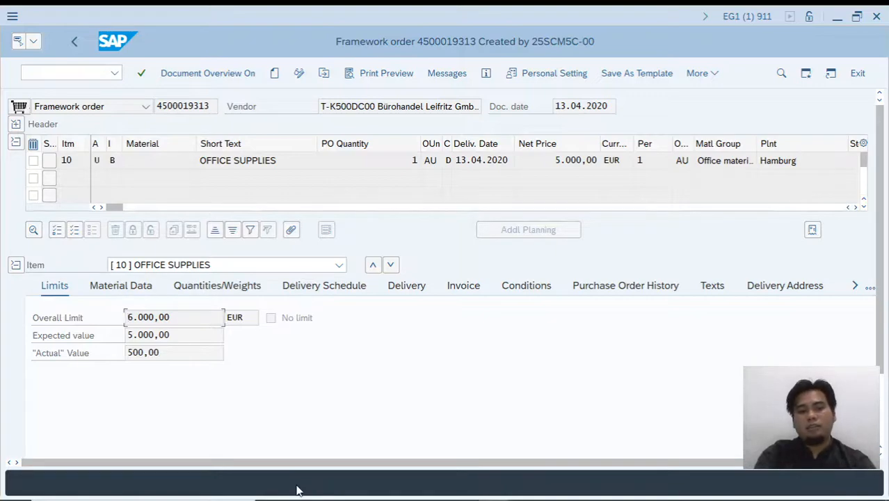
key("alt+Tab")
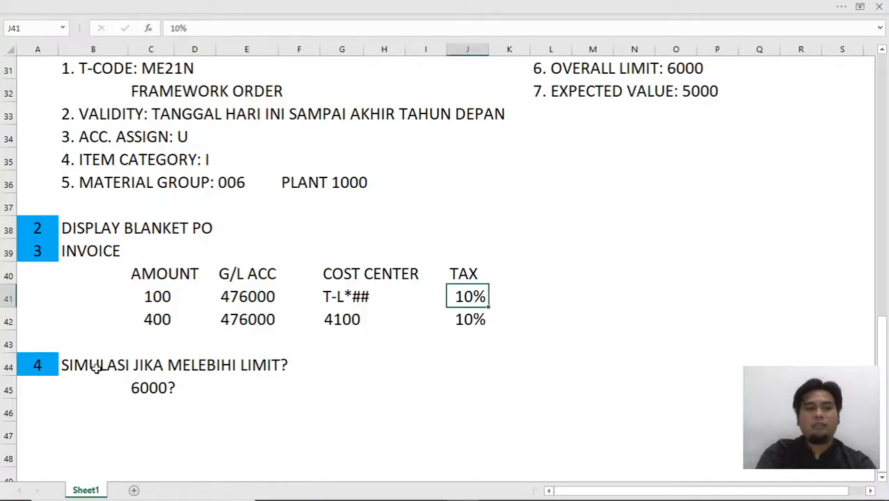
left_click(222, 390)
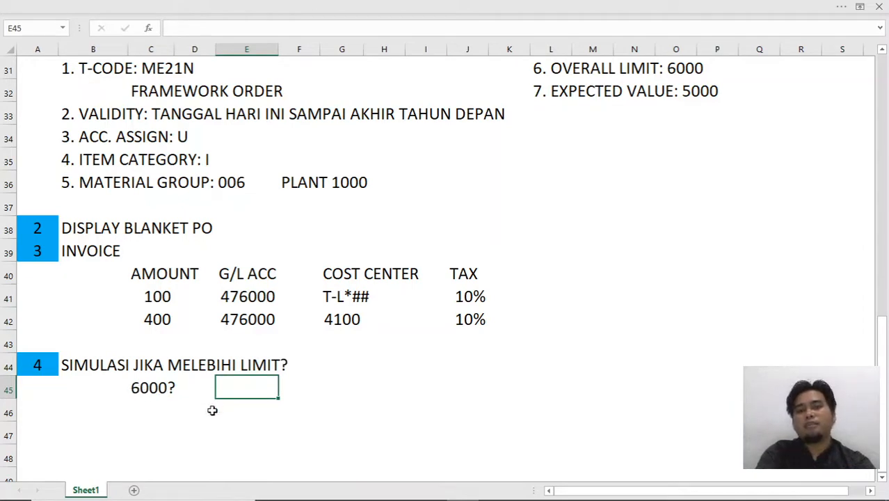
left_click(159, 427)
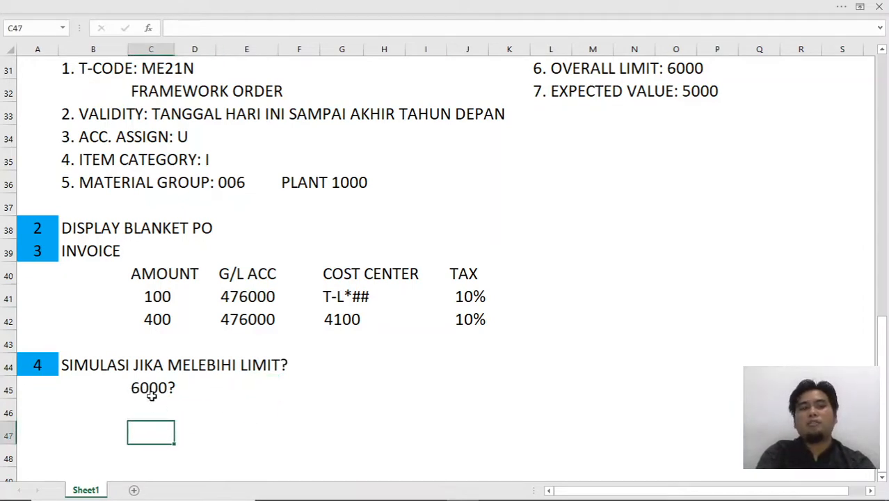
left_click_drag(136, 389, 180, 389)
left_click(177, 412)
key("alt+Tab")
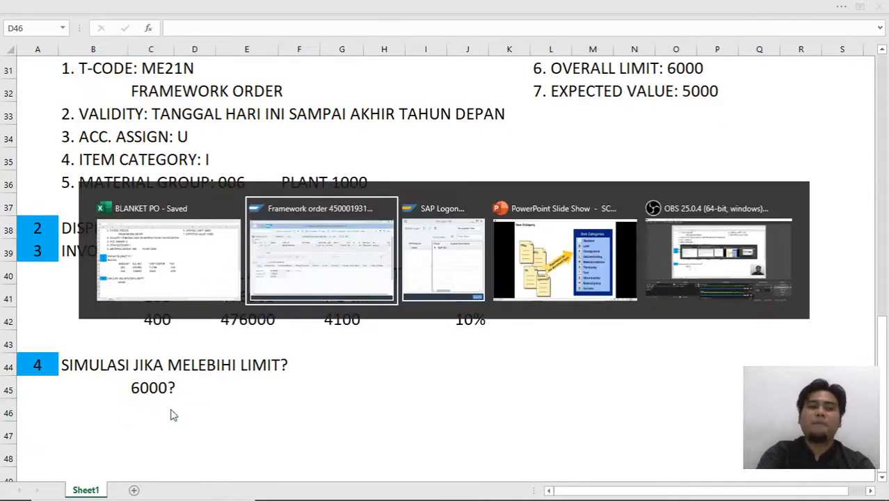
left_click(53, 73)
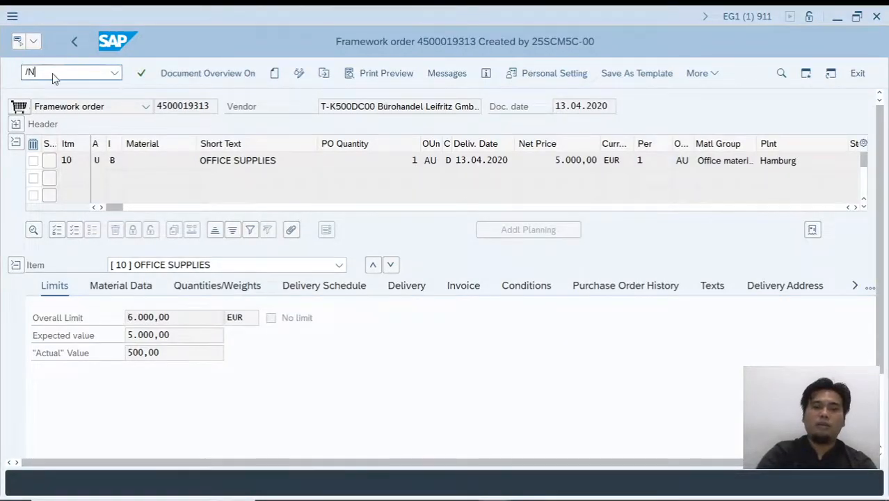
Start a MIRO incoming invoice dated 13.04.2020 with tax code 1I (Input tax 10%)
type("/N")
key("Return")
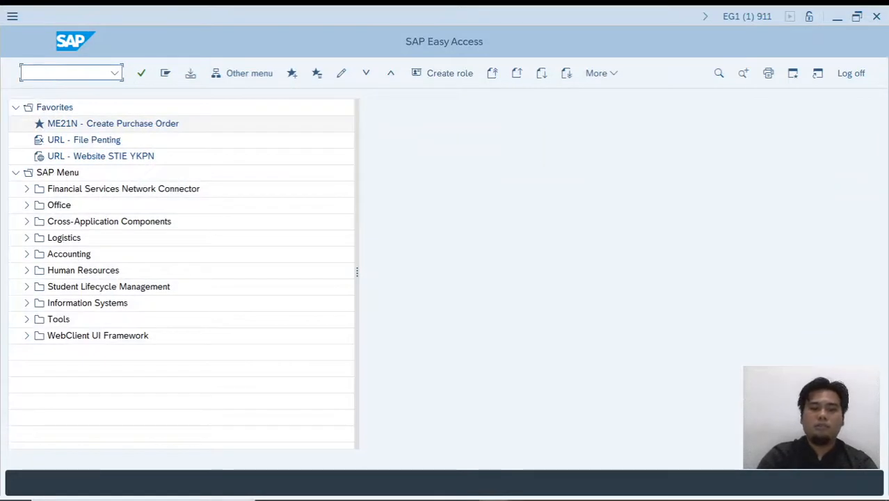
type("MIRO")
key("Return")
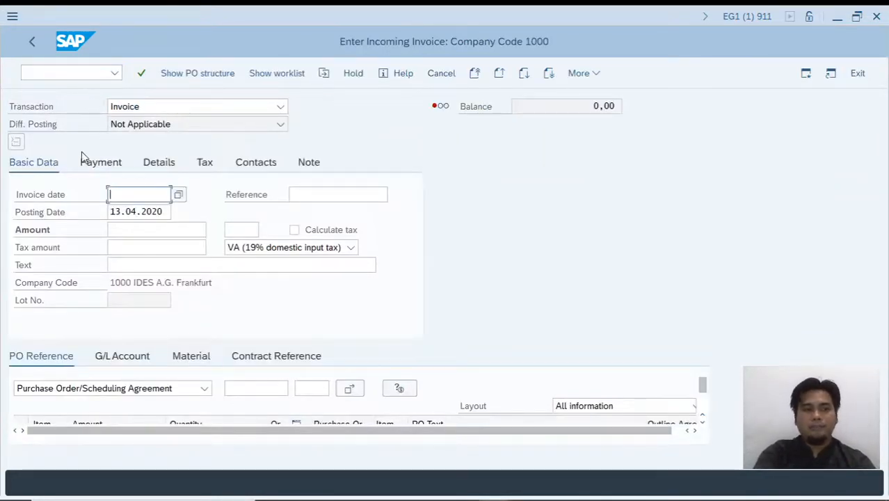
left_click(179, 196)
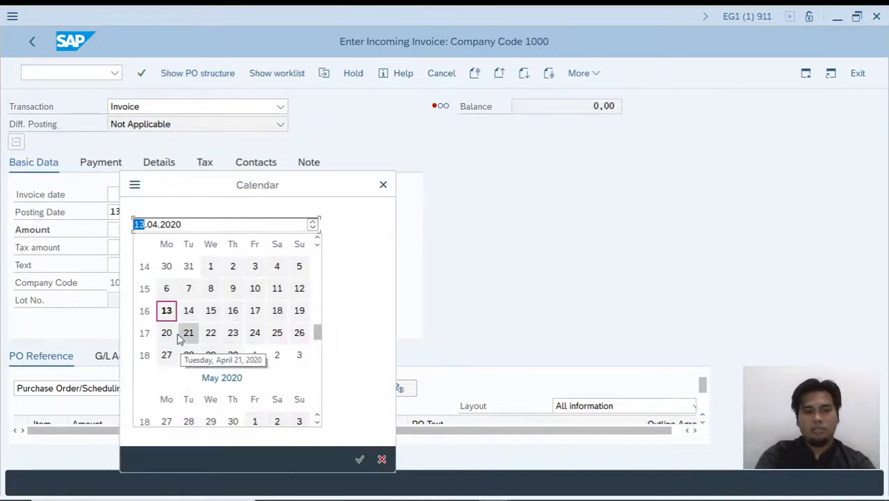
left_click(170, 318)
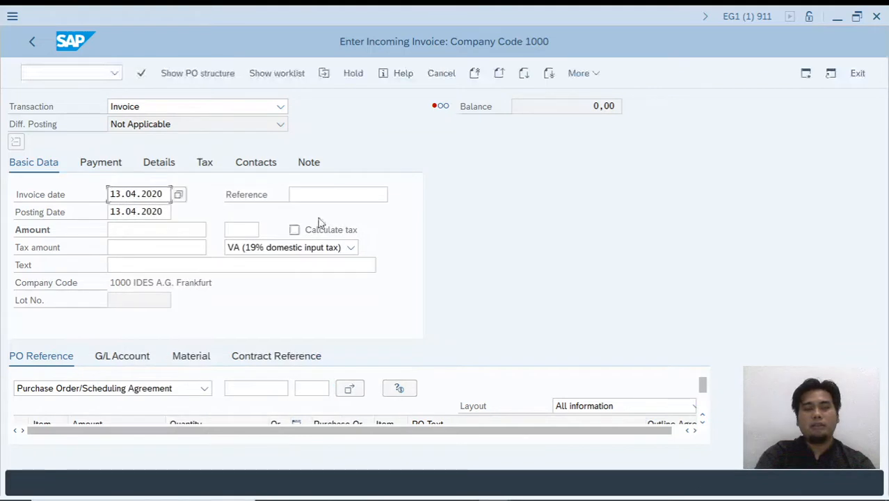
left_click(325, 197)
left_click(333, 252)
left_click(334, 282)
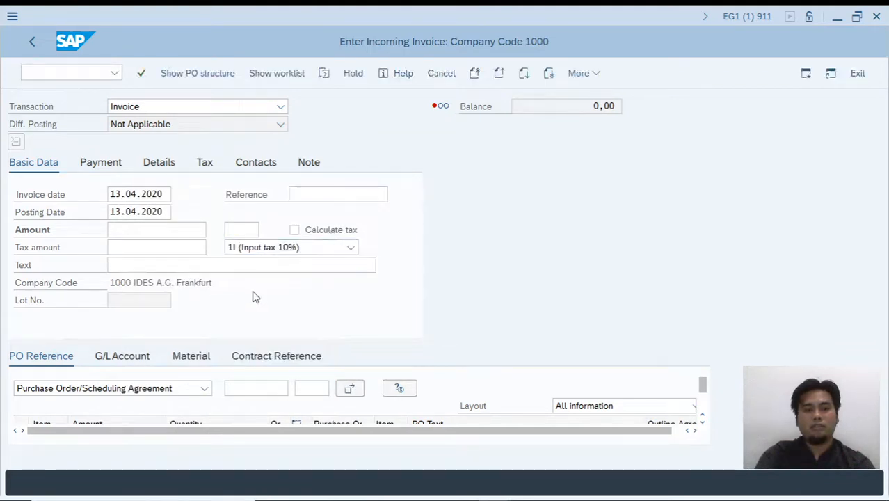
left_click(244, 387)
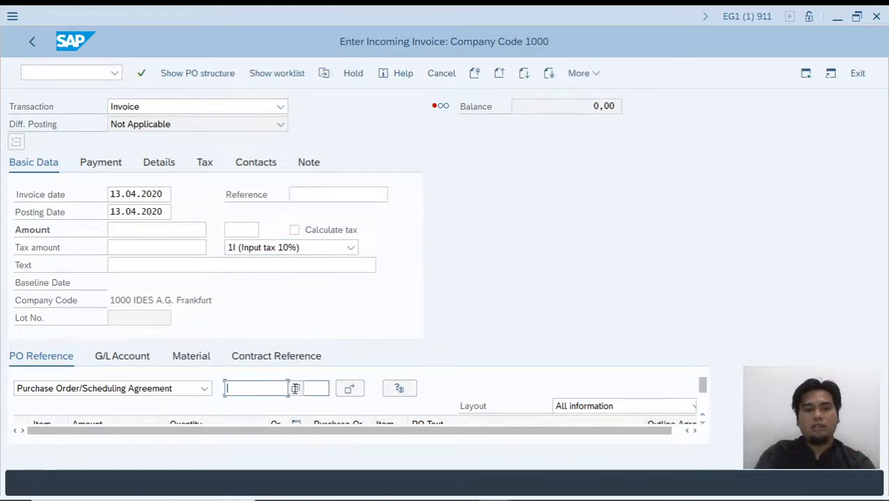
left_click(294, 387)
left_click(215, 142)
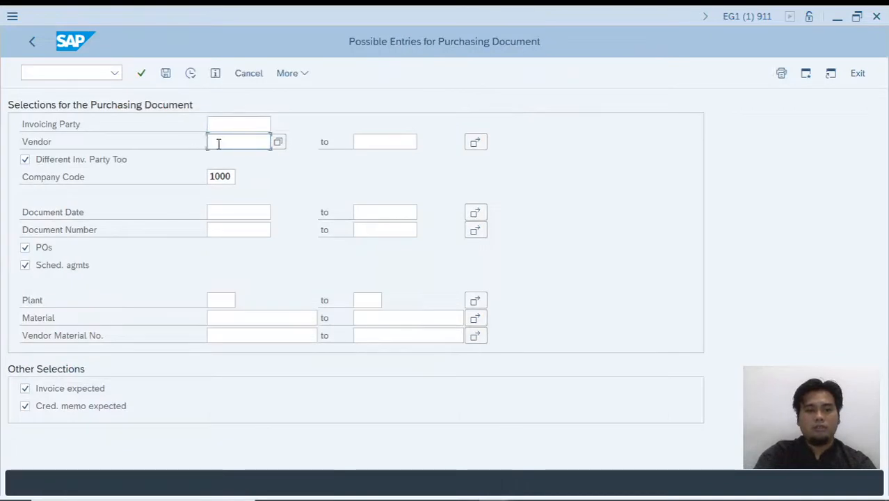
type("T")
left_click(258, 160)
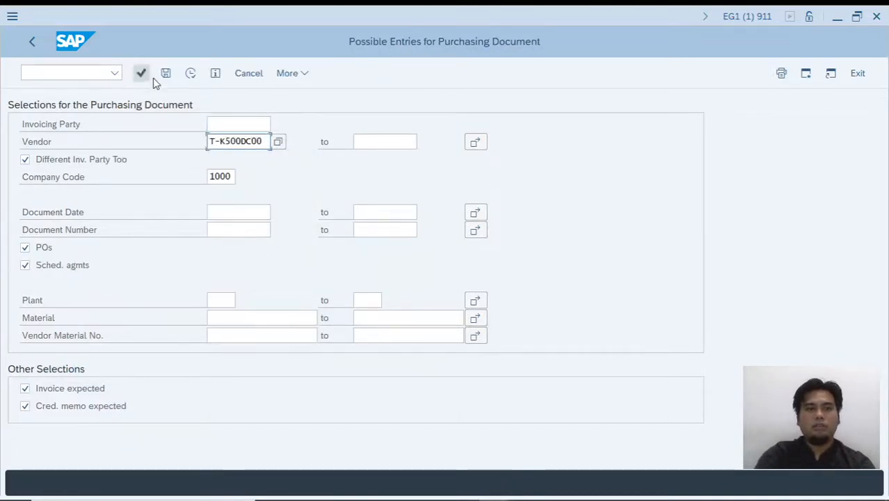
left_click(191, 74)
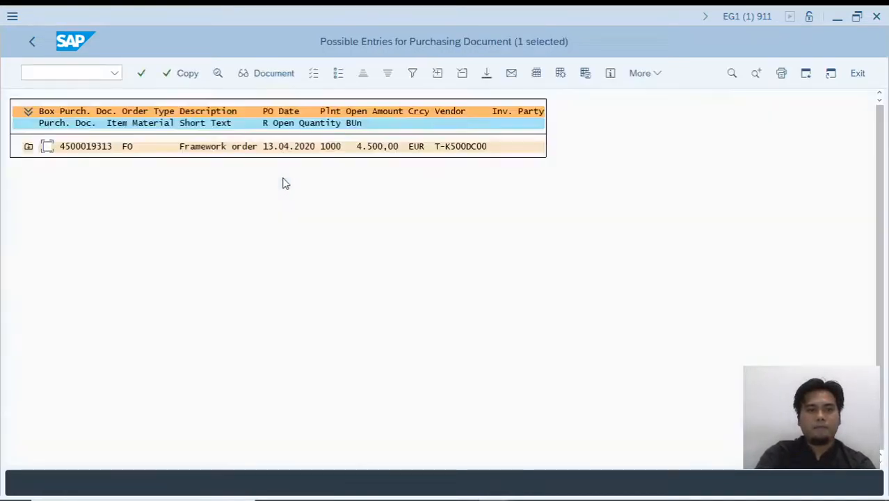
left_click(179, 75)
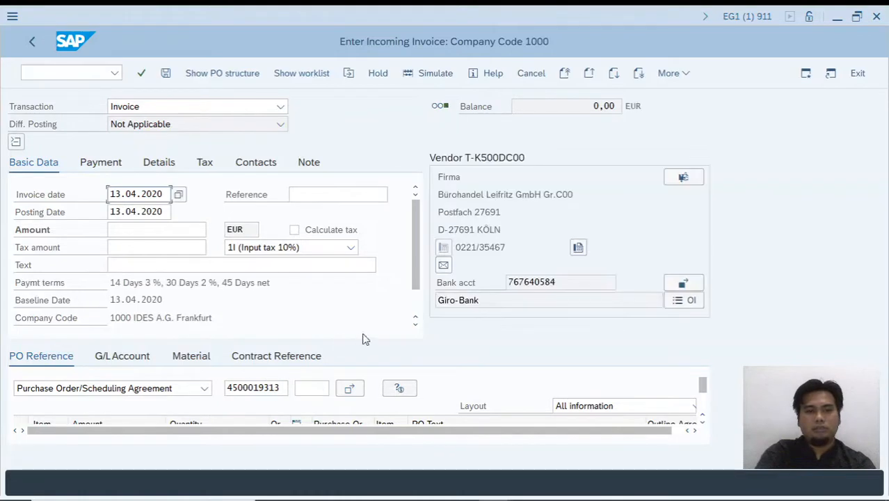
scroll(642, 403, "down", 2)
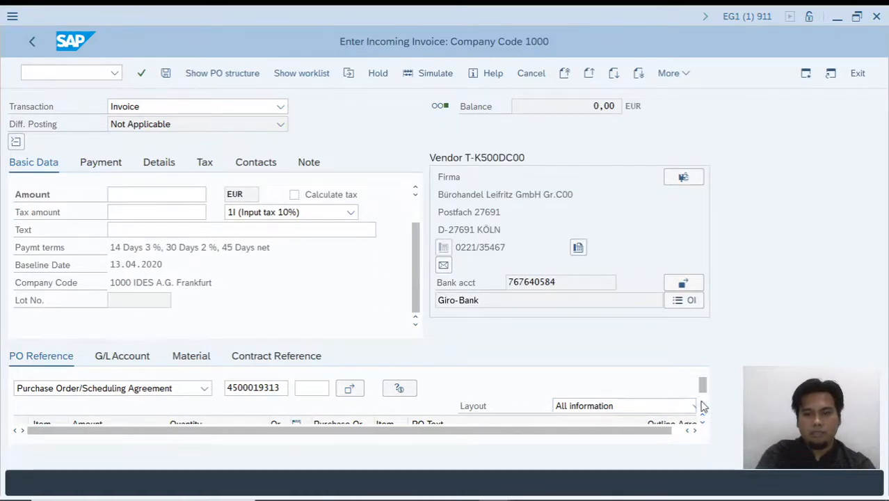
scroll(701, 397, "down", 2)
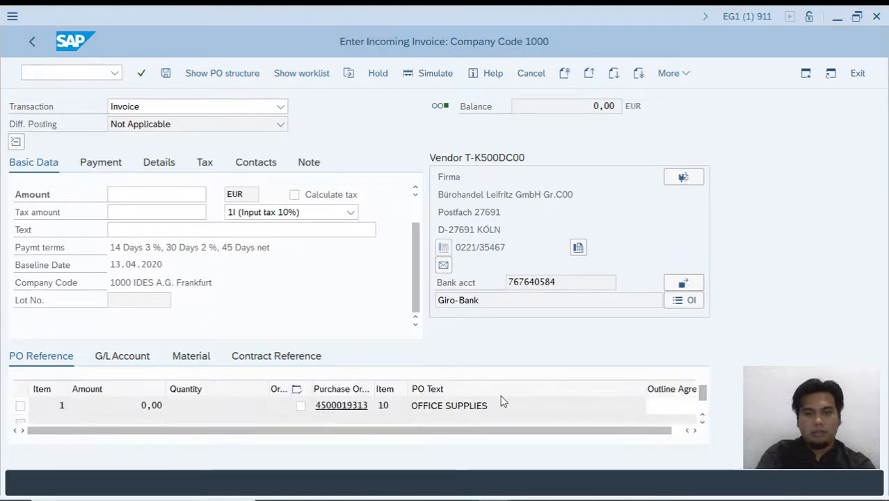
scroll(352, 407, "right", 8)
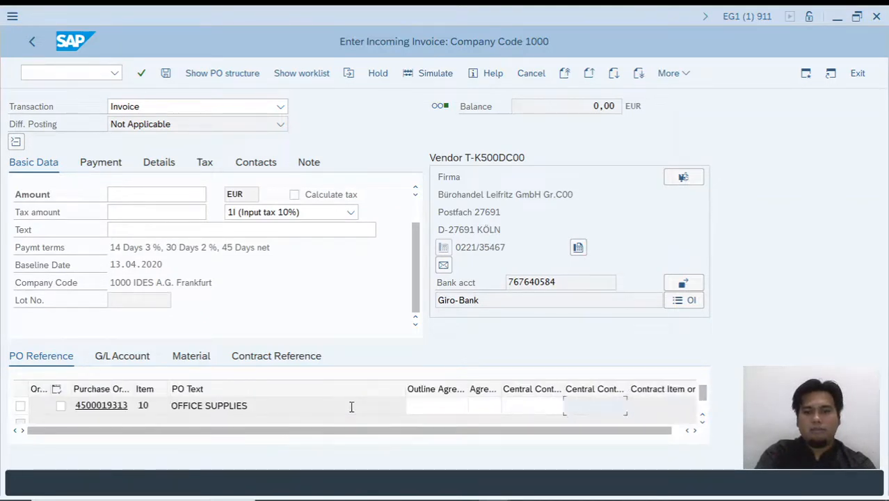
Assign 5.500,00 of the OFFICE SUPPLIES item to G/L account 476000
left_click(620, 407)
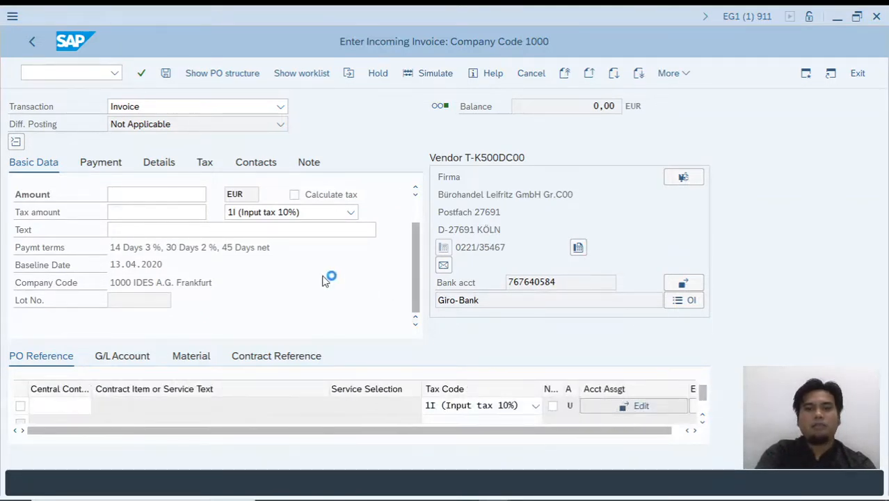
left_click(65, 172)
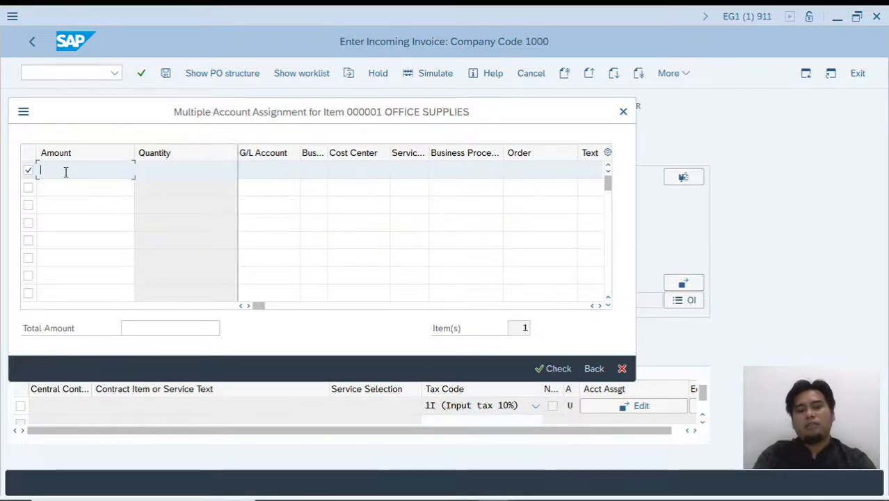
type("5600")
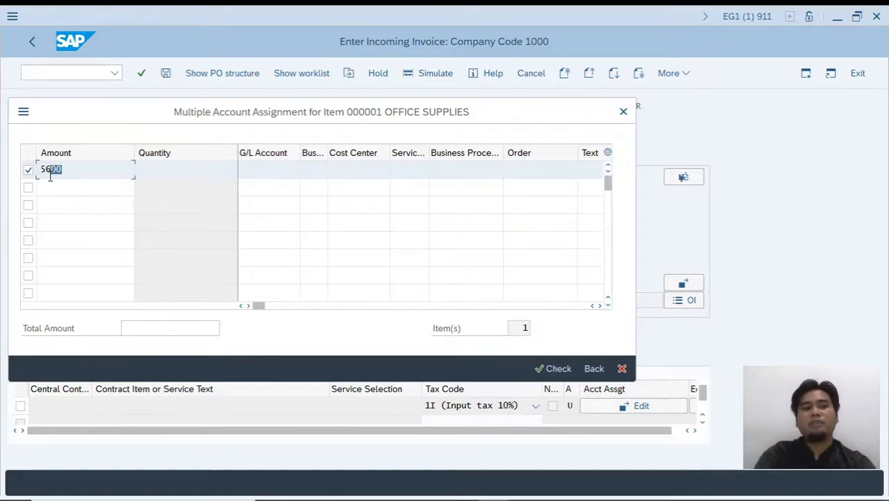
key("BackSpace")
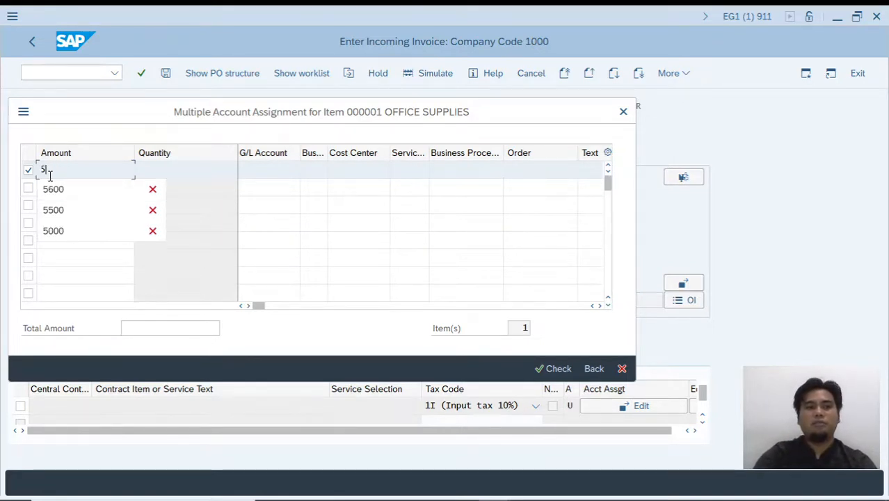
type("500")
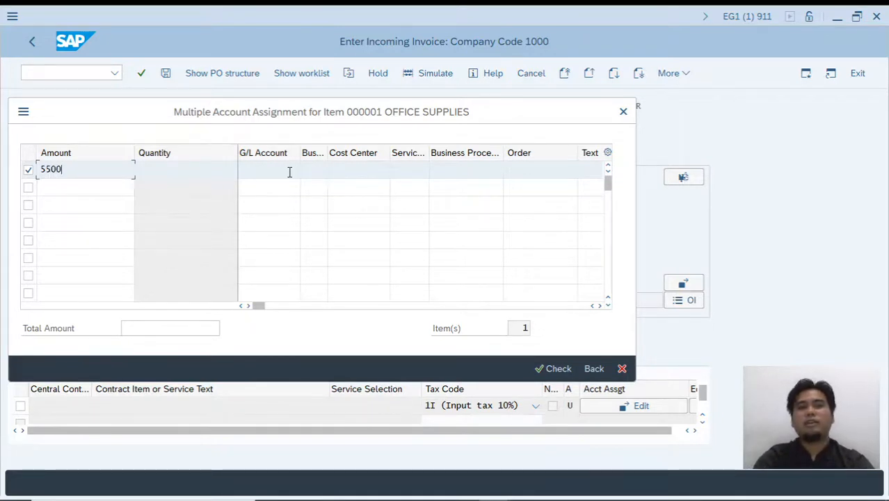
left_click(268, 169)
type("4")
left_click(279, 187)
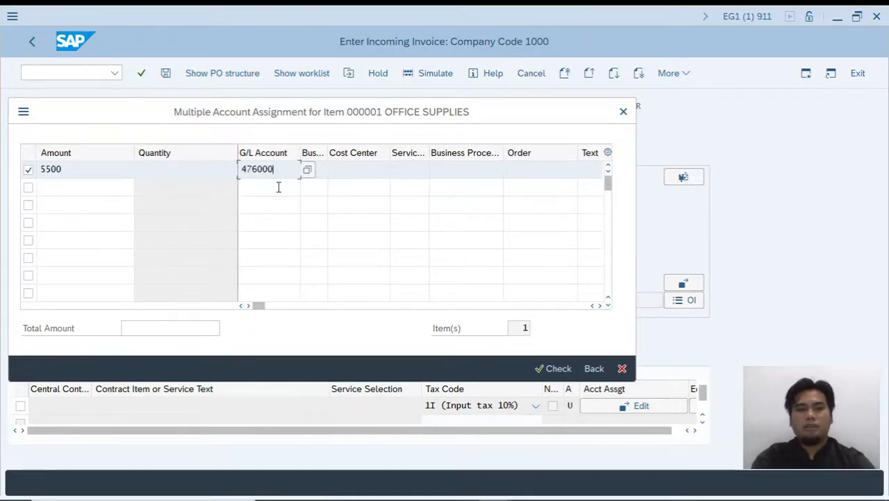
Add cost center 4100 and tax code 1I, check the assignment and return to the invoice
left_click(364, 171)
type("41")
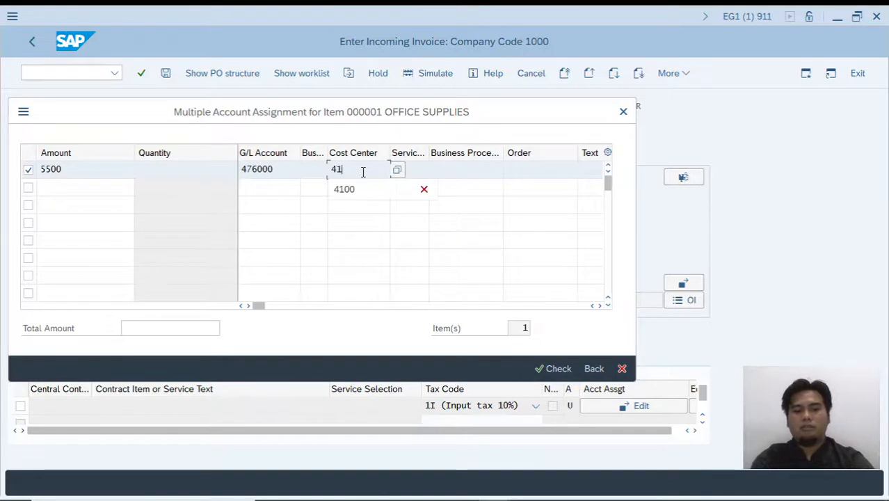
type("00")
key("Tab")
key("Tab")
key("Tab")
key("Tab")
key("Tab")
key("Tab")
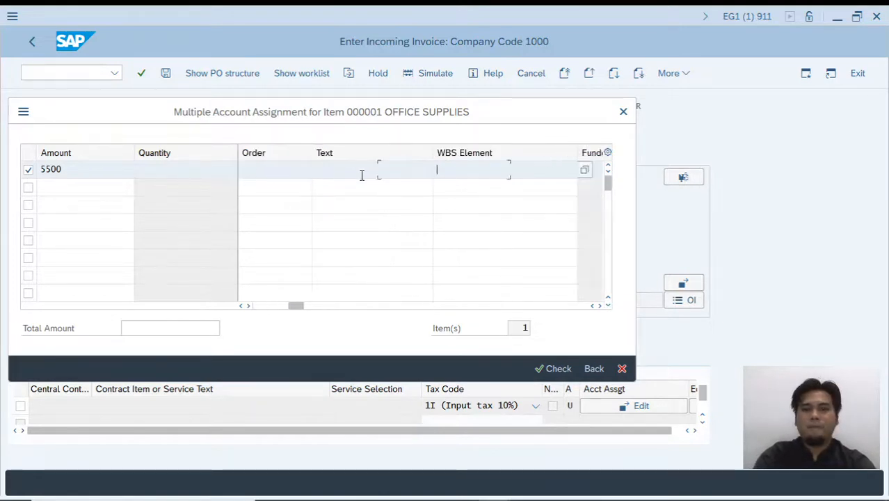
left_click(547, 170)
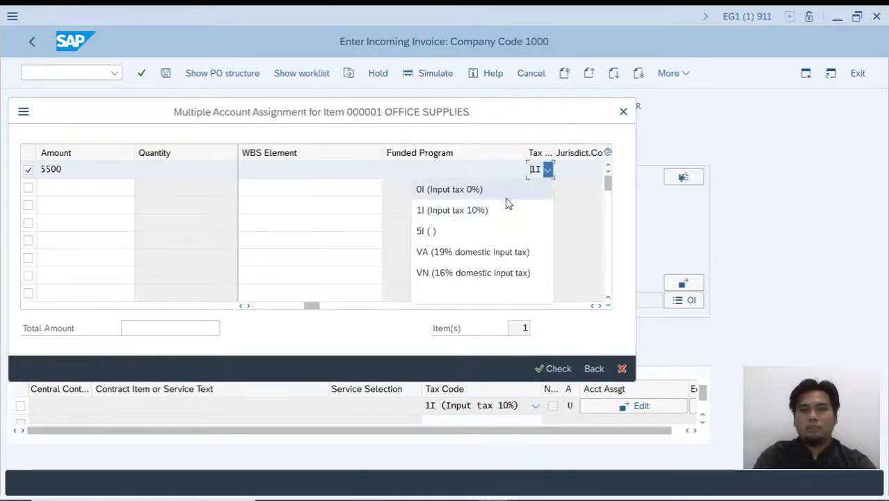
left_click(445, 214)
left_click(554, 369)
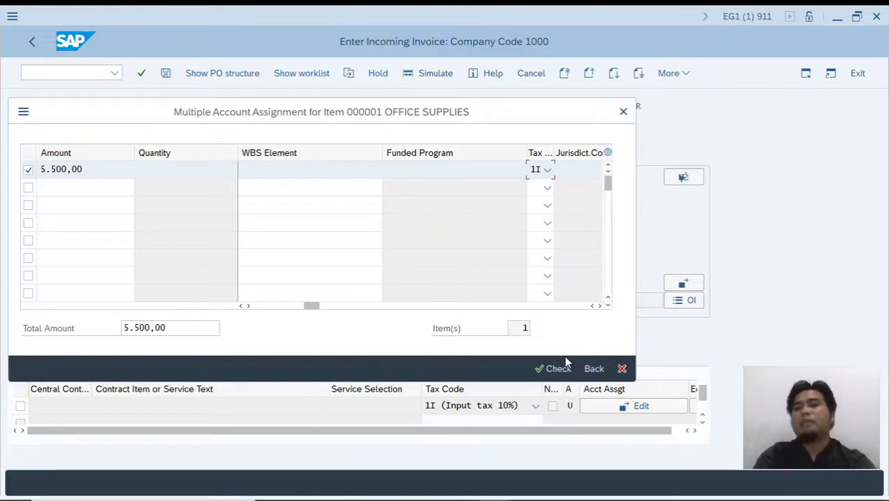
left_click(540, 368)
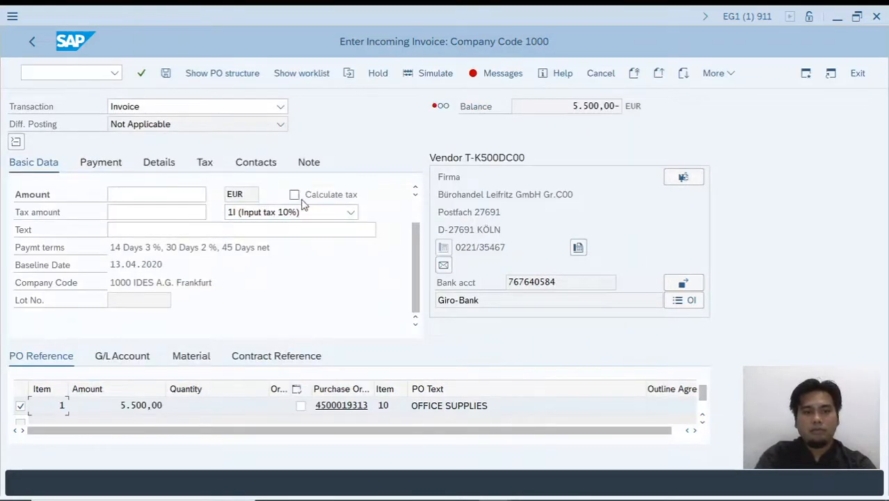
Enter a 6.050,00 gross amount, then clear it and the 550,00 tax with automatic tax calculation off
left_click(294, 195)
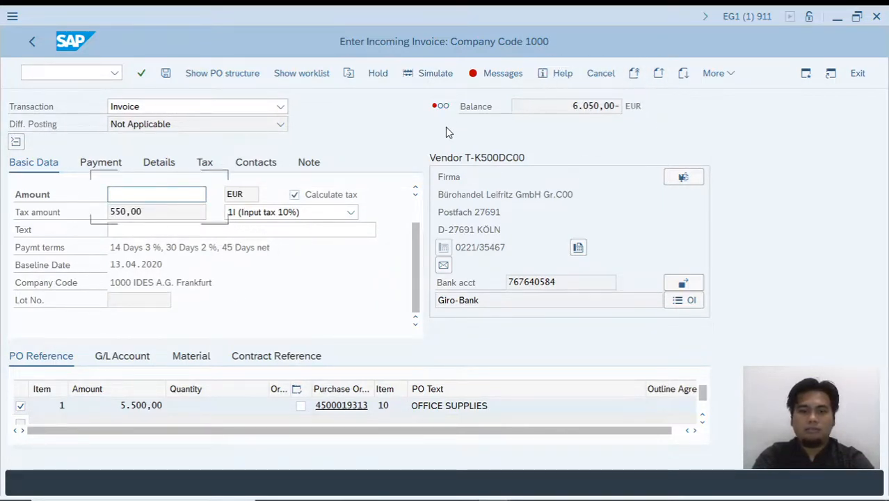
type("605")
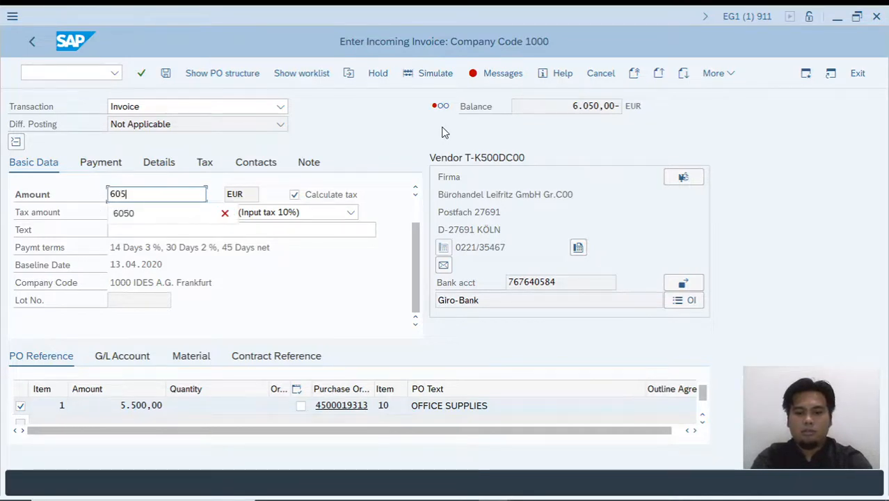
type("0")
key("Return")
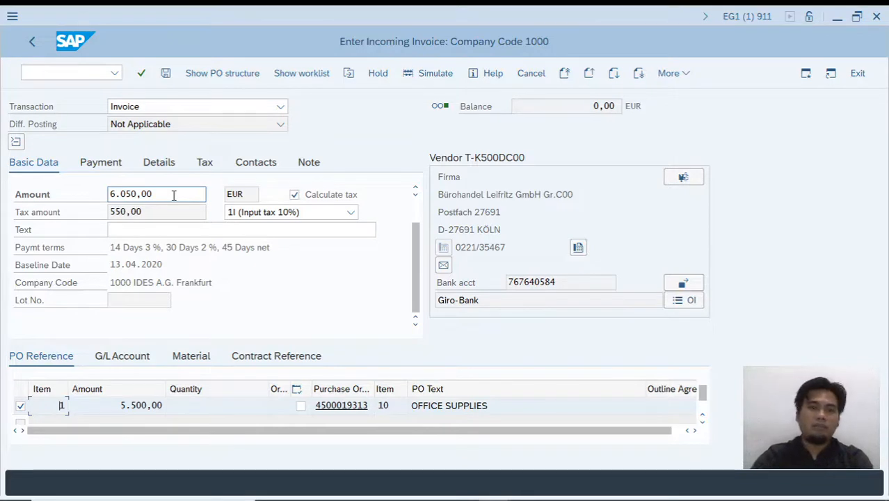
left_click_drag(174, 196, 86, 205)
key("BackSpace")
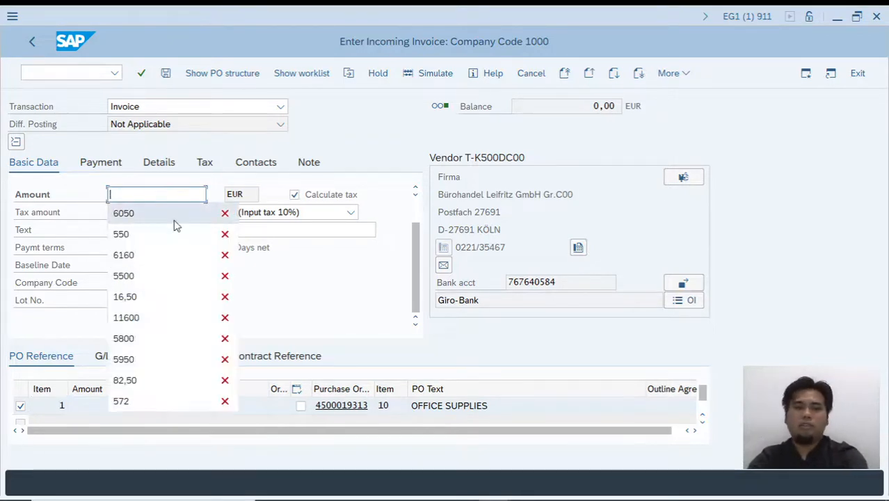
left_click(295, 195)
left_click_drag(171, 212, 95, 213)
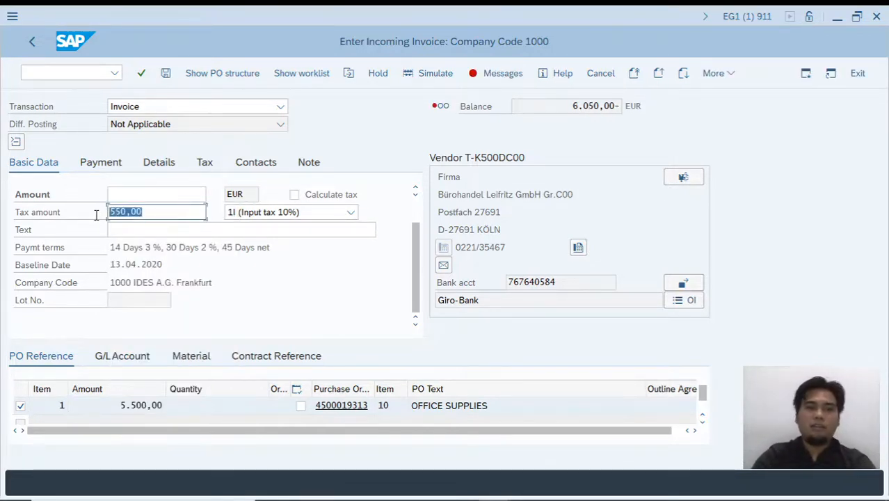
key("BackSpace")
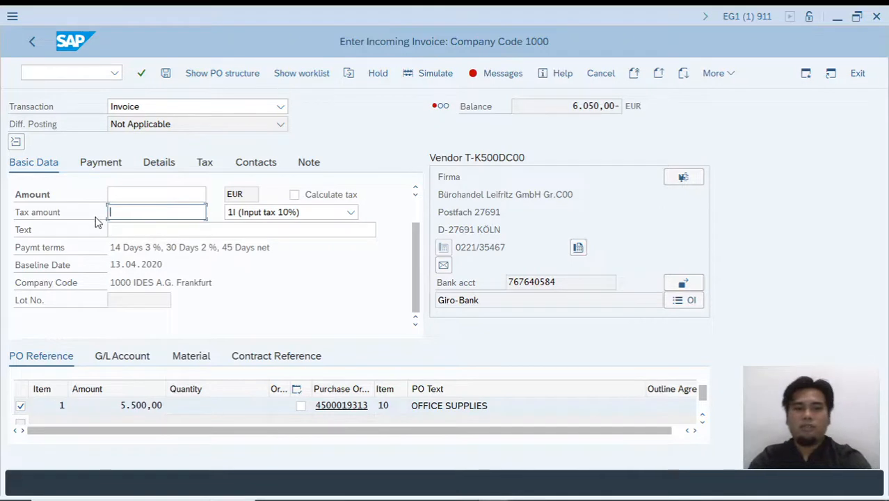
Move across the OFFICE SUPPLIES item row to the tax code and account assignment columns
left_click(499, 405)
key("Tab")
key("Tab")
key("Tab")
key("Tab")
key("Tab")
key("Tab")
key("Tab")
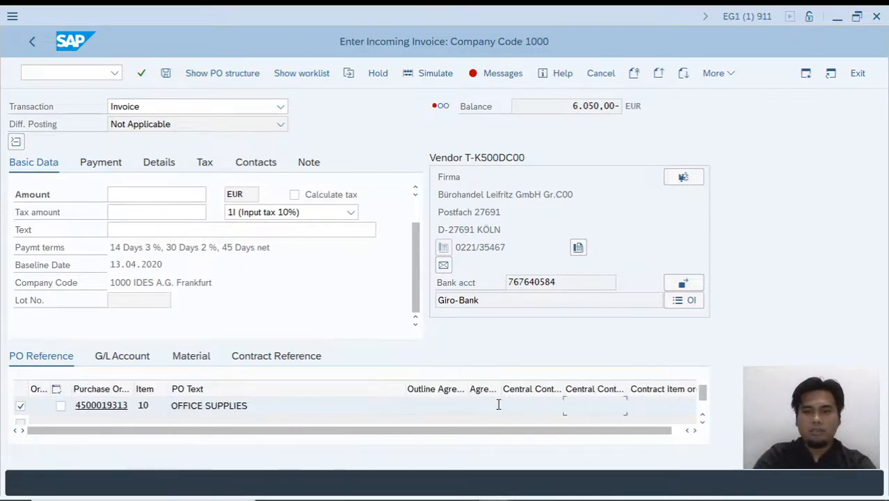
key("Tab")
key("Tab")
Change the OFFICE SUPPLIES account assignment amount to 5.600,00 and accept the exceeds-limit notice
left_click(663, 405)
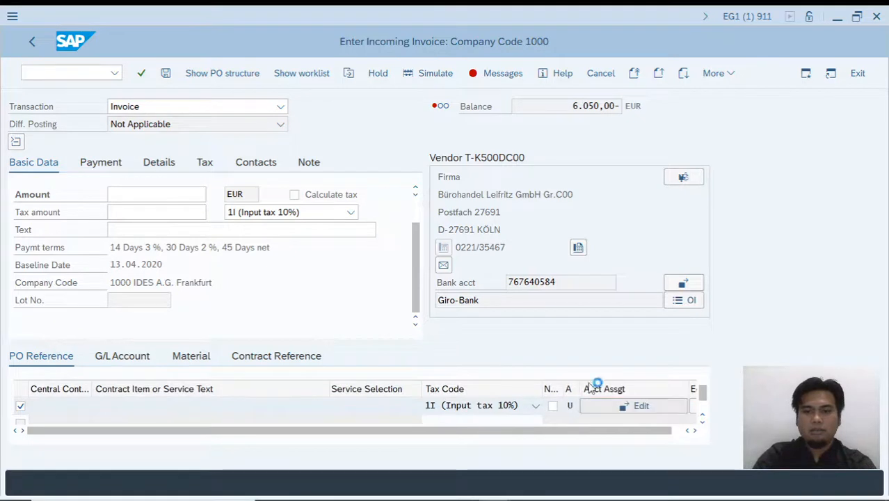
left_click_drag(103, 180, 7, 173)
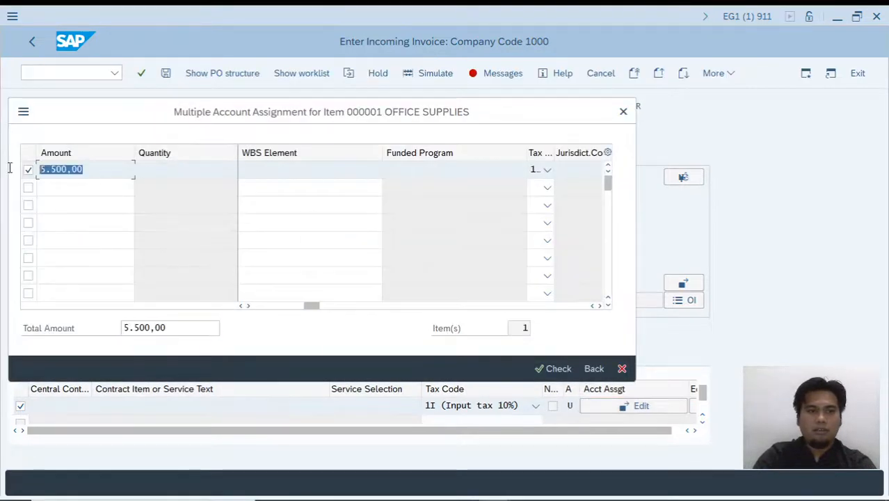
type("56")
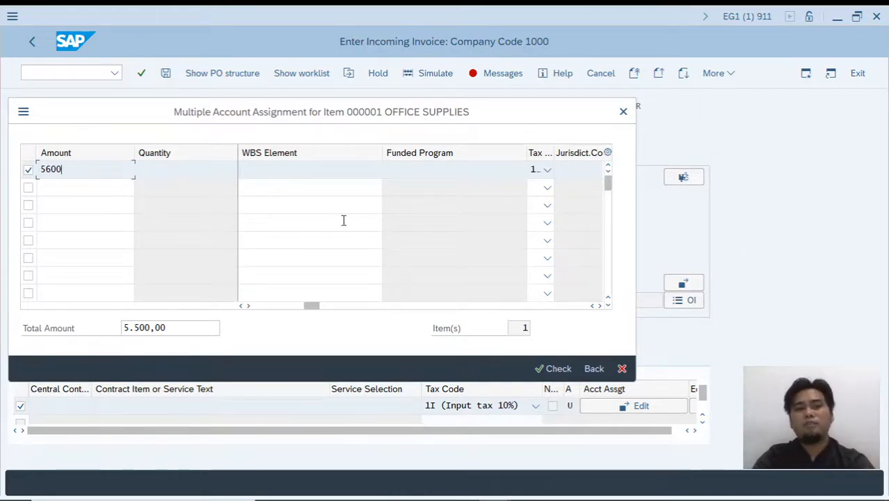
left_click_drag(311, 306, 244, 307)
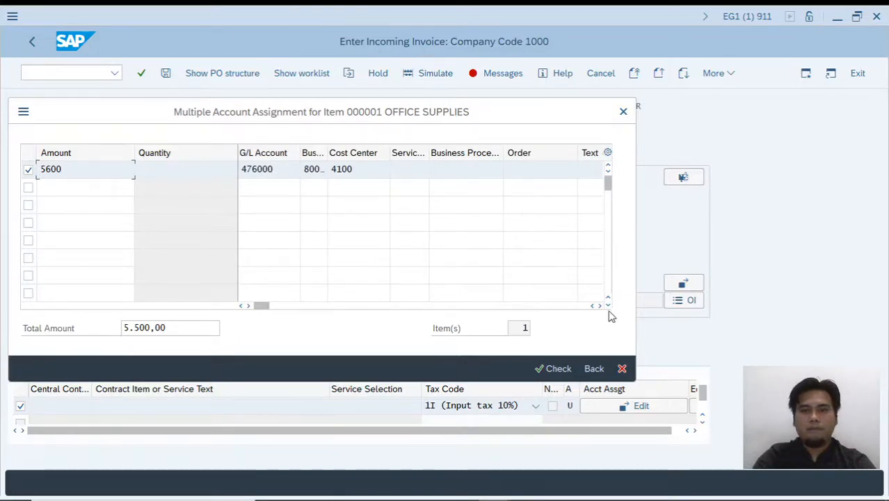
left_click(546, 368)
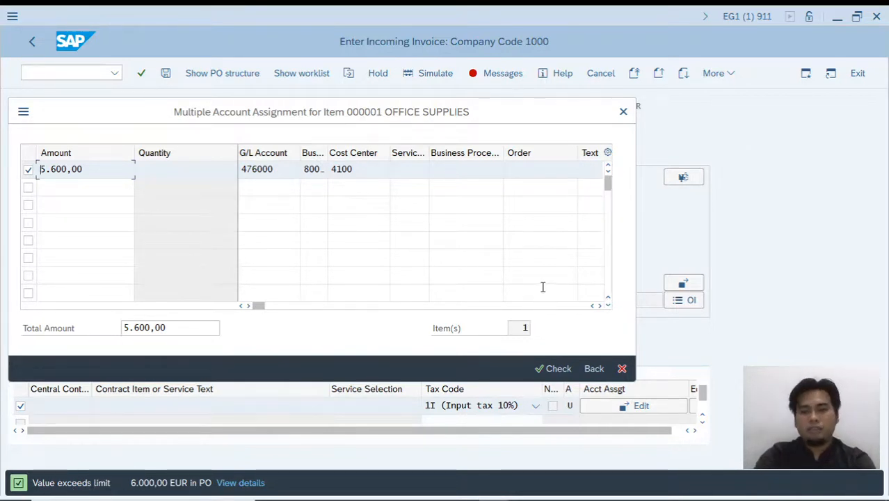
left_click(558, 368)
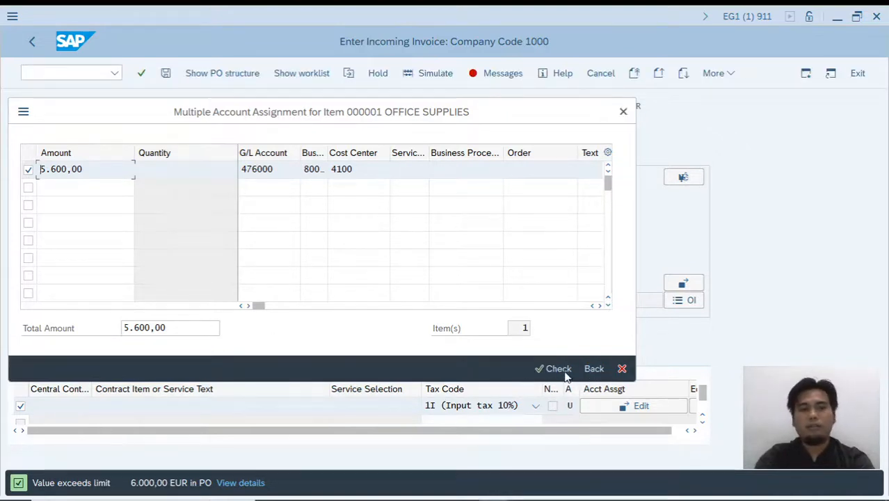
left_click(594, 368)
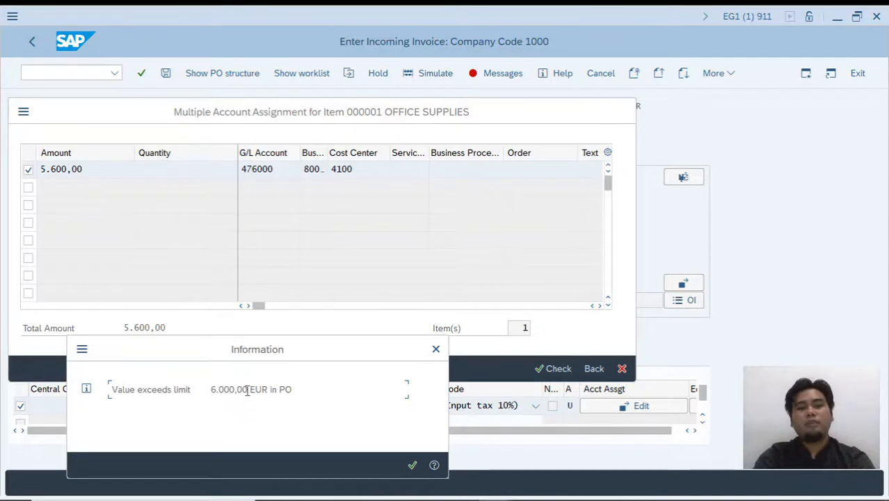
left_click(412, 465)
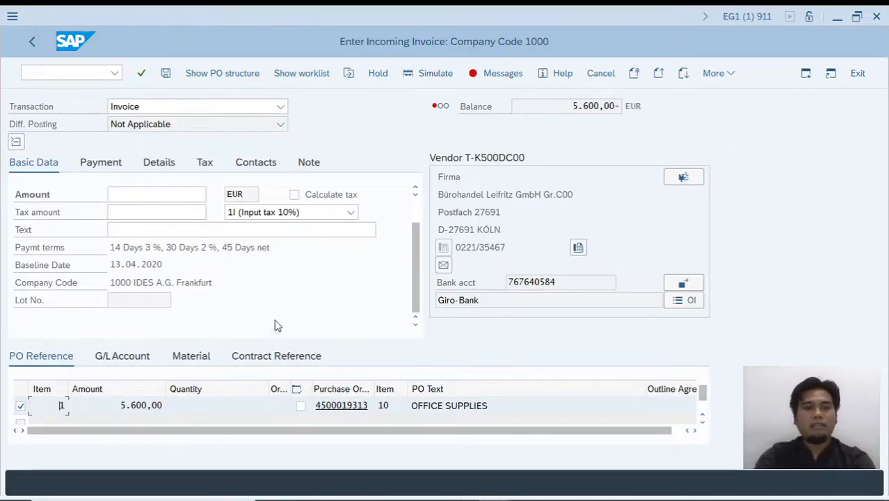
Turn on tax calculation and enter a 6160 gross amount, giving 560,00 tax and a 0,00 balance
left_click(295, 196)
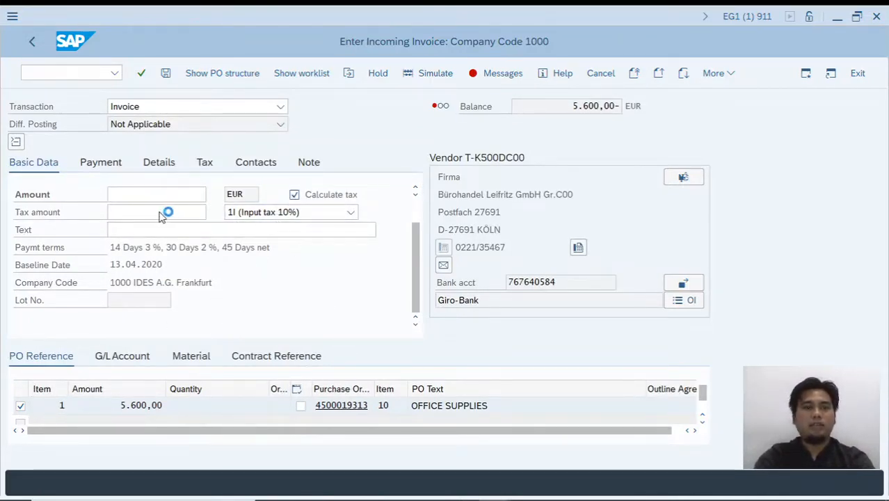
left_click(141, 199)
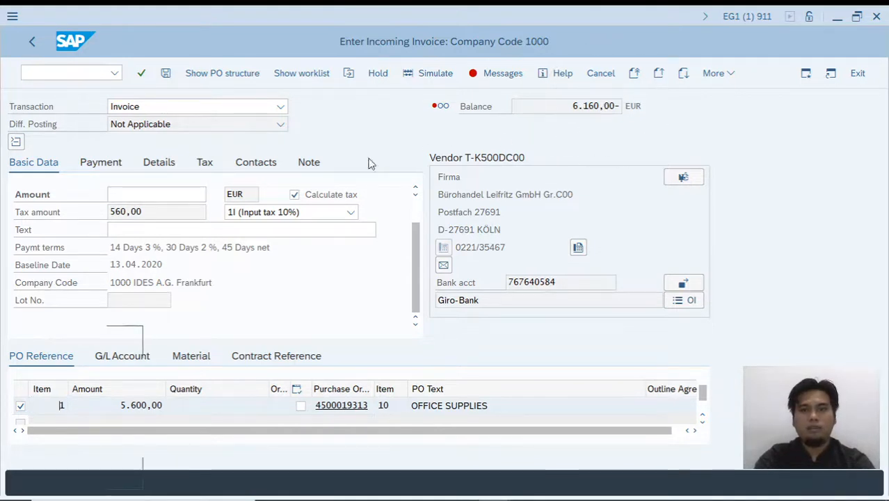
left_click(159, 193)
type("61")
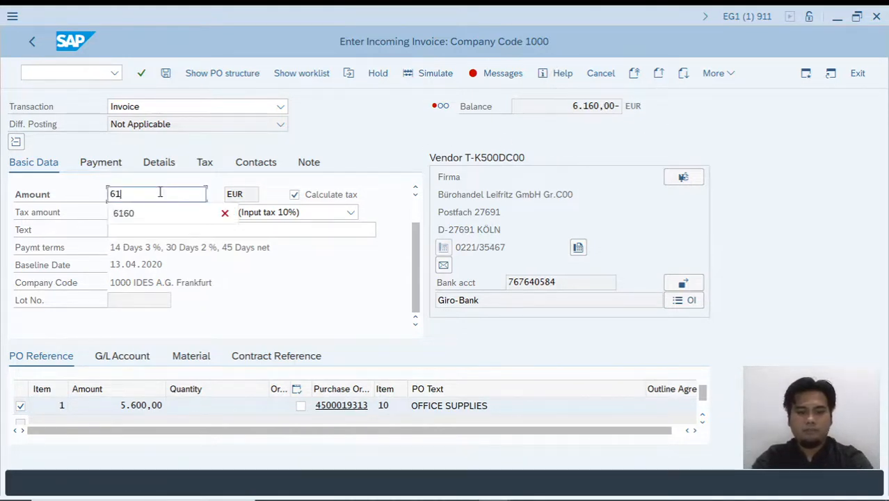
type("60")
key("Return")
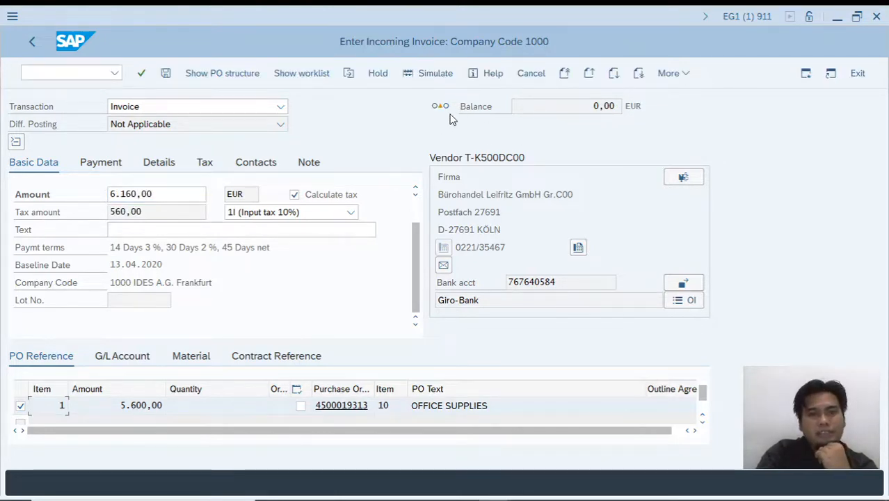
mouse_move(442, 110)
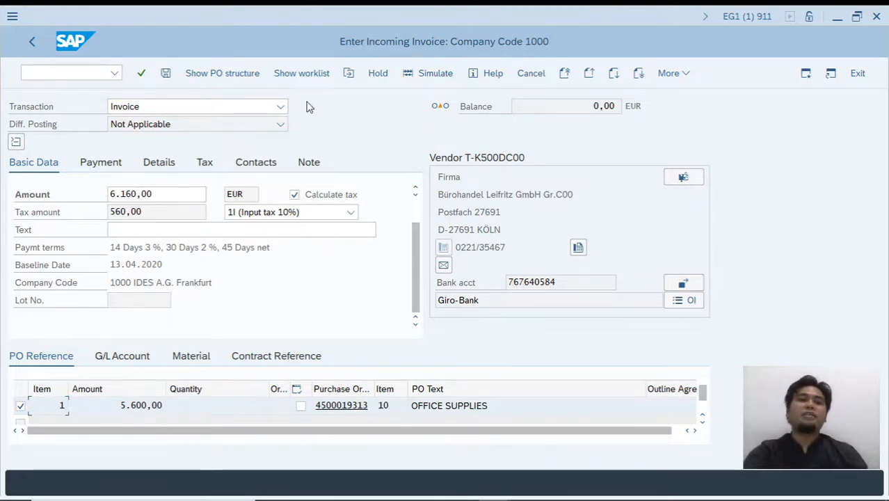
left_click(166, 73)
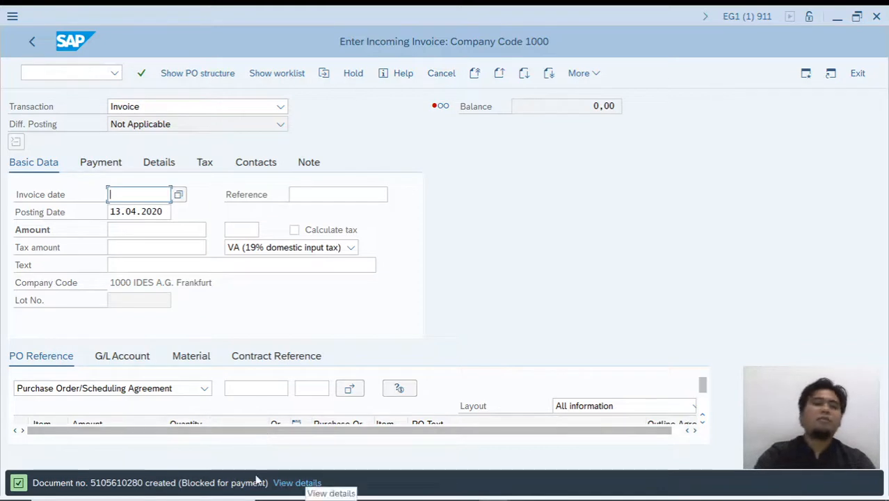
left_click(301, 484)
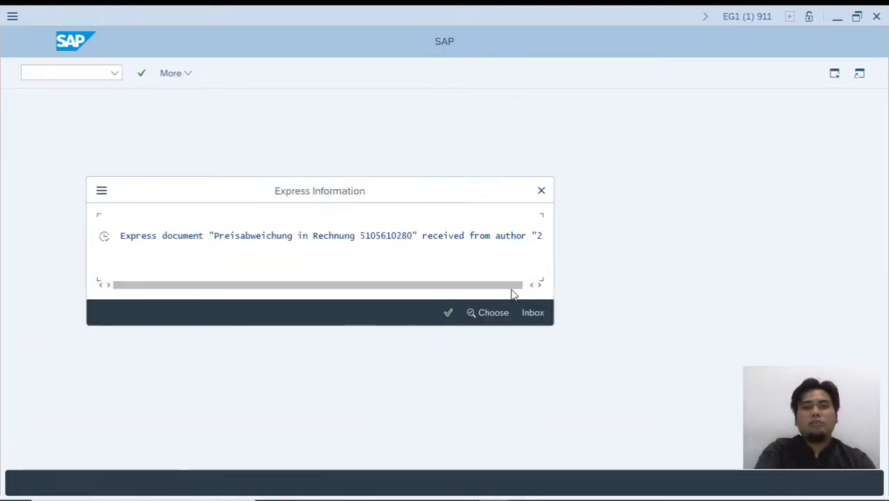
left_click(542, 194)
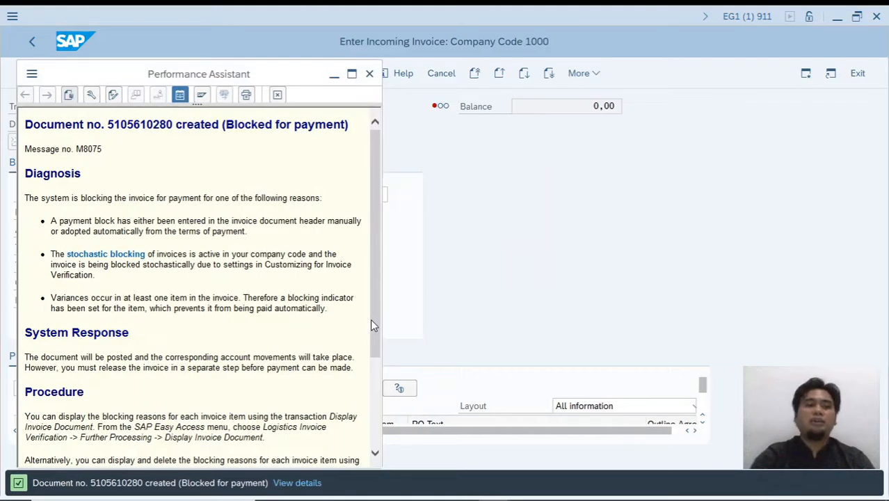
left_click(370, 74)
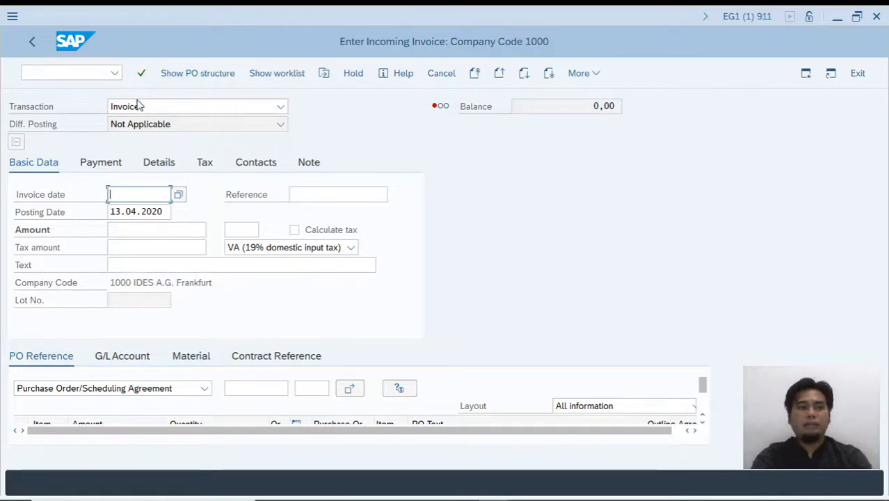
Return to the SAP Easy Access menu with /n
left_click(60, 73)
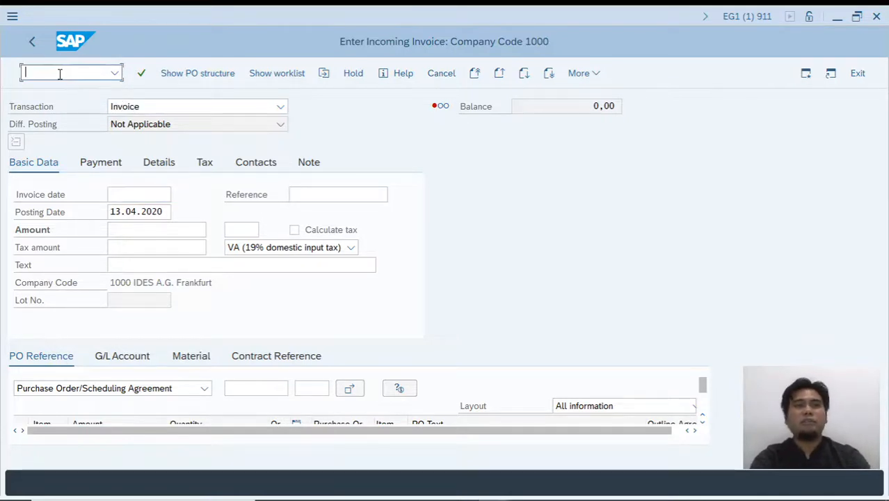
type("/")
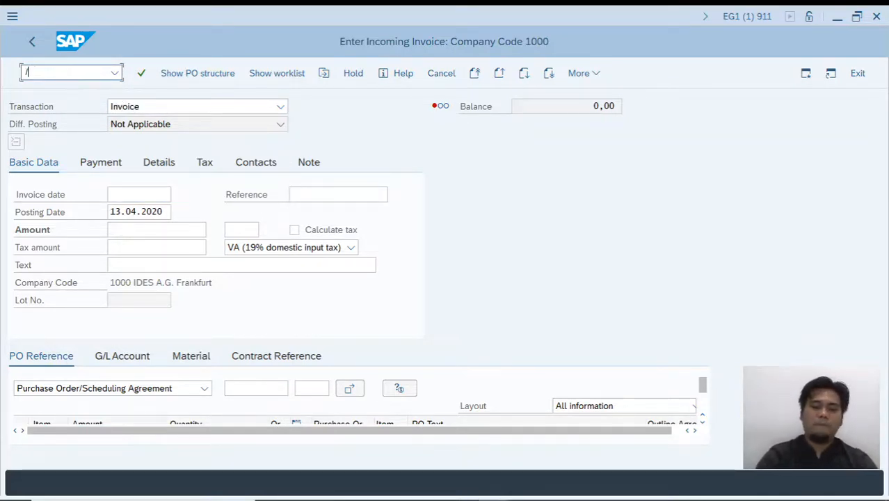
type("n")
key("Return")
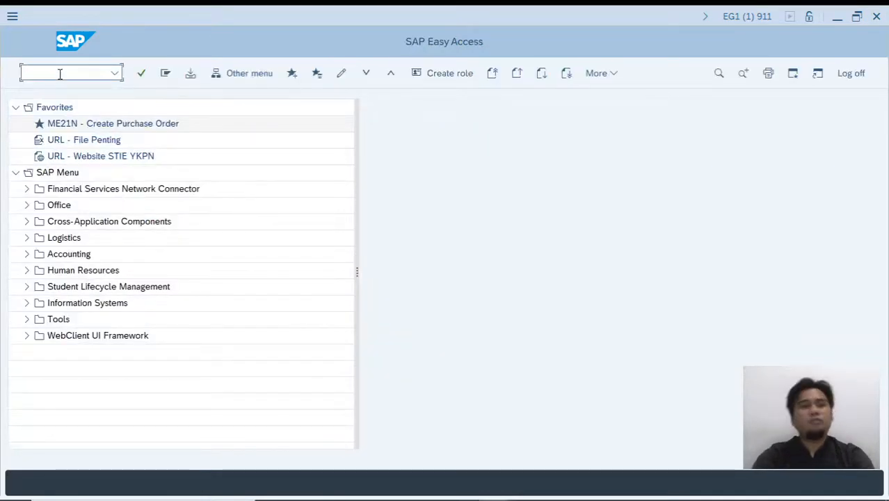